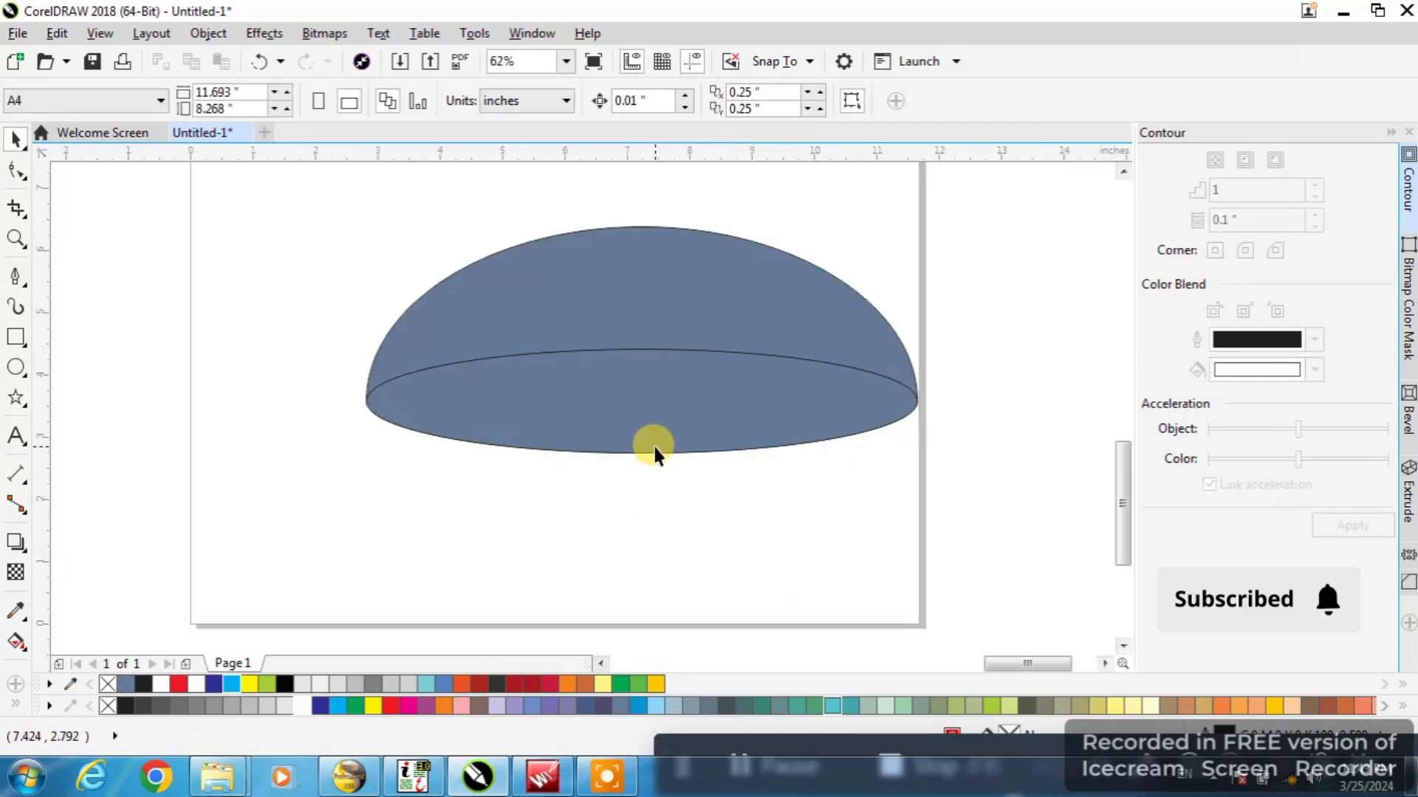
Remove the blue-gray ellipse piece at the dome's base and fill the unfilled ellipse beneath it with cyan
click(585, 386)
drag(585, 386, 587, 485)
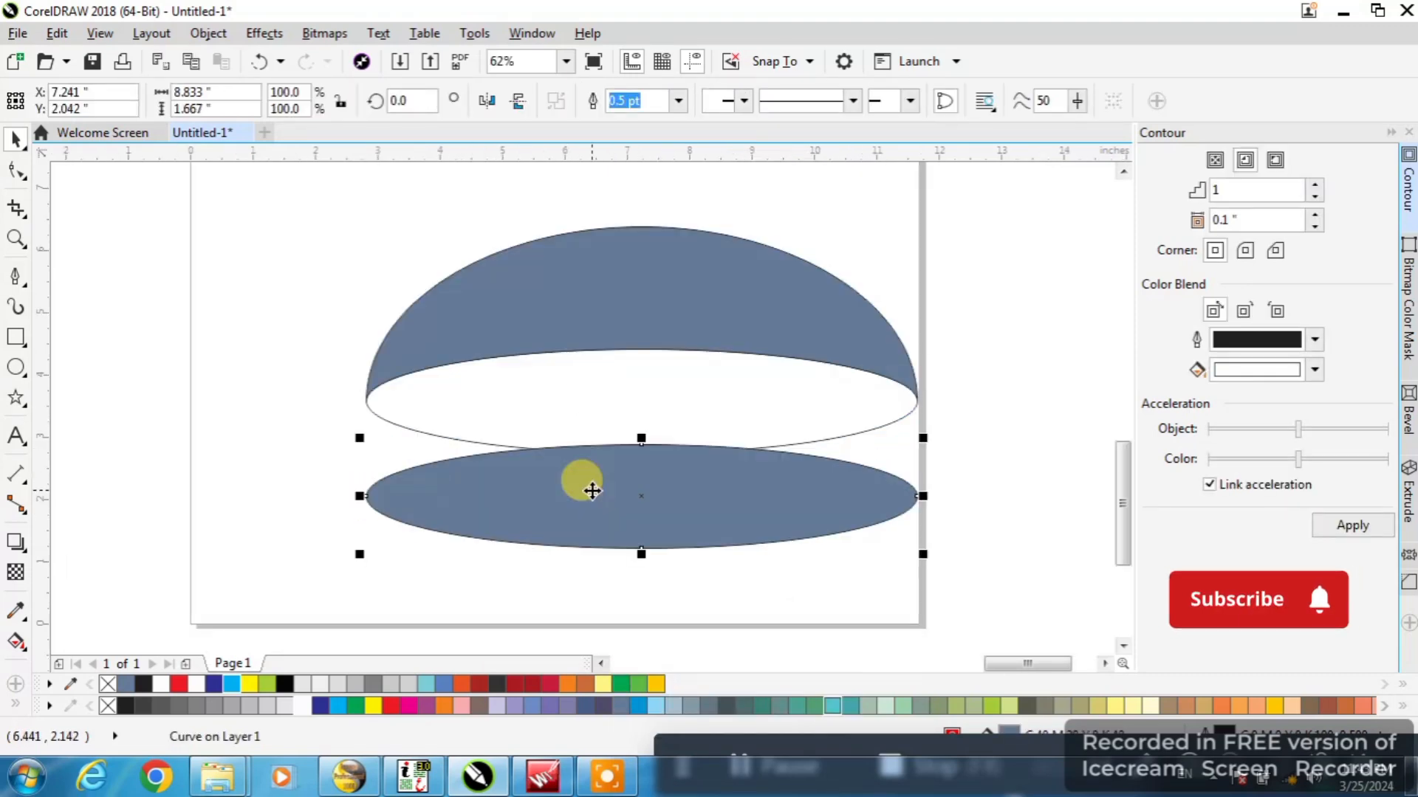
right_click(590, 488)
click(640, 443)
click(639, 411)
click(232, 684)
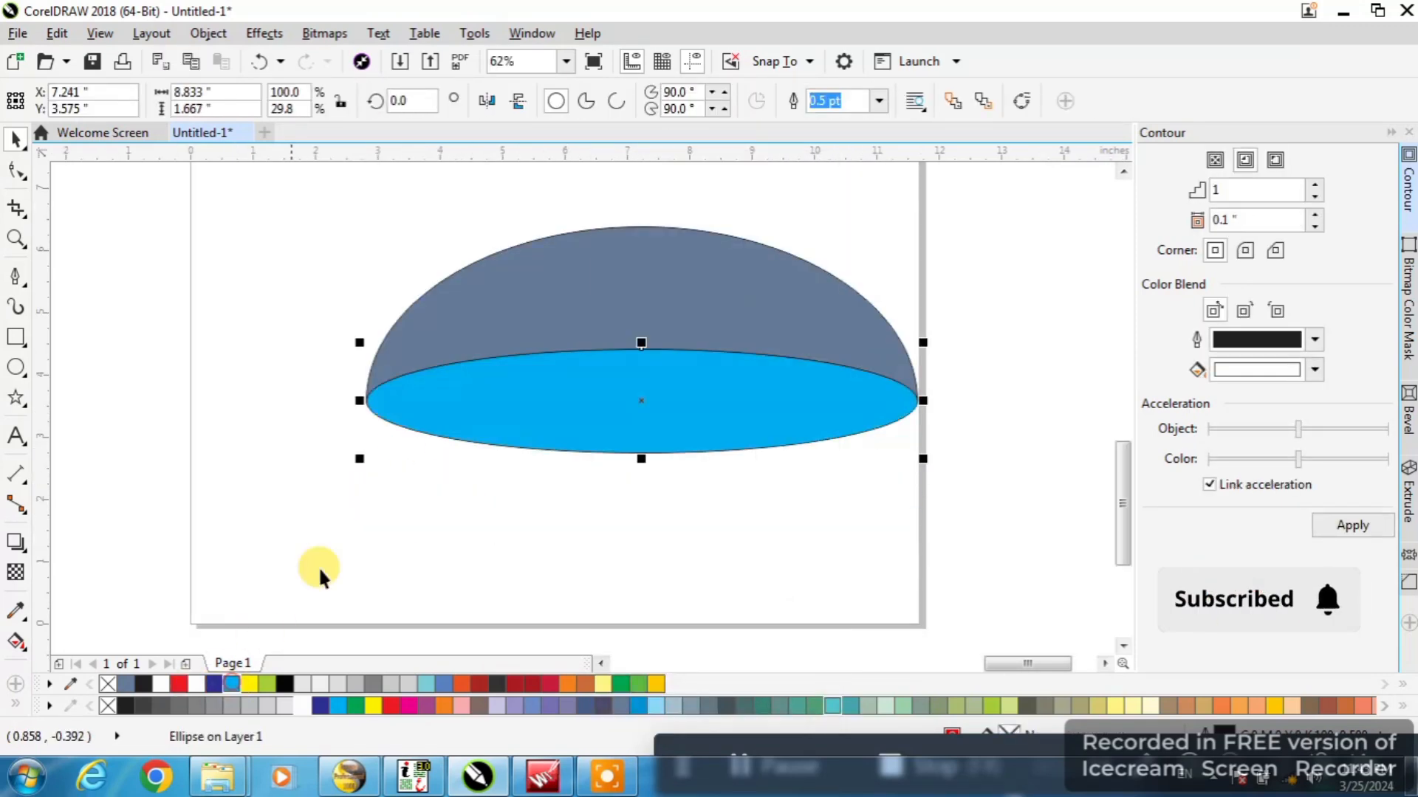
scroll(568, 368, down, 2)
shift+click(567, 369)
drag(564, 374, 548, 487)
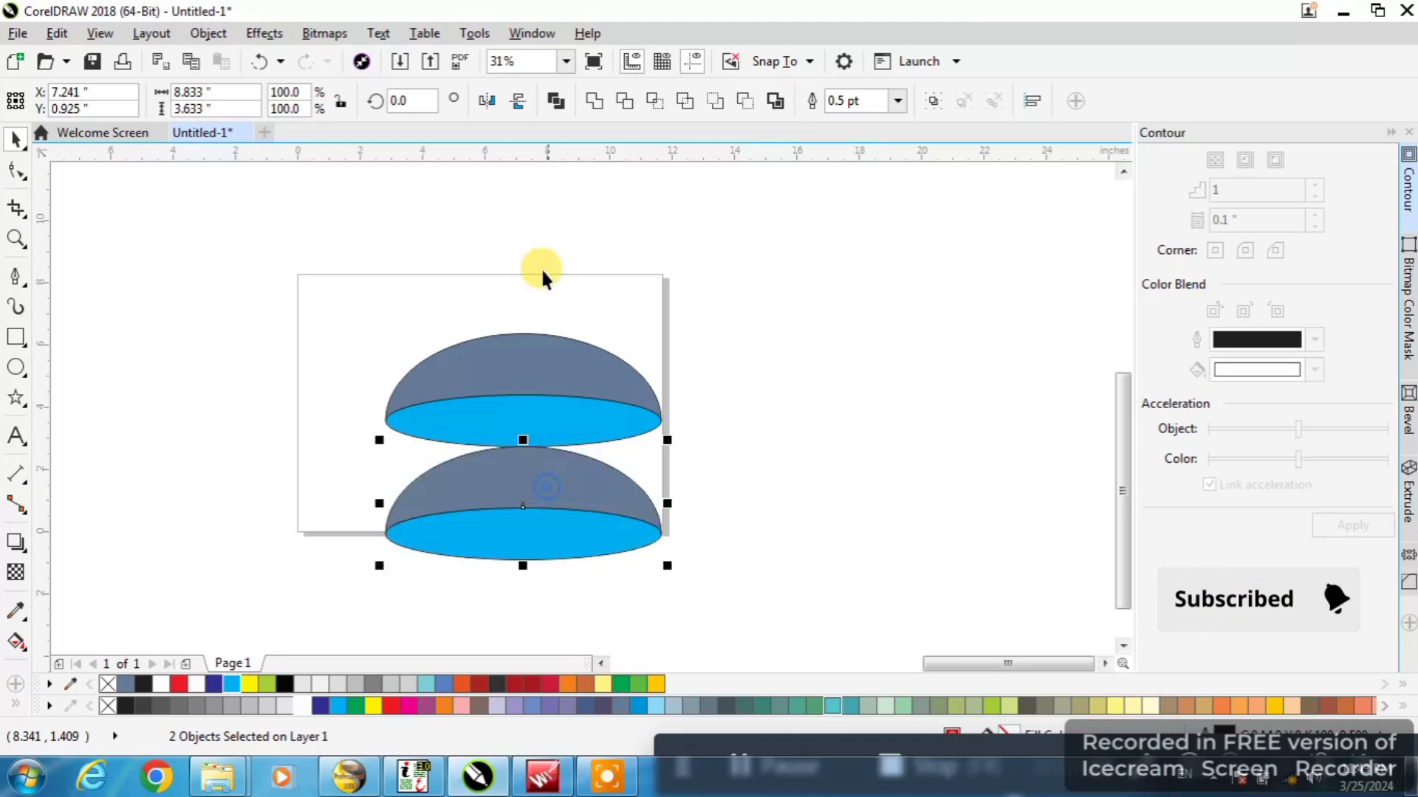
click(521, 101)
scroll(545, 487, up, 2)
scroll(484, 362, down, 2)
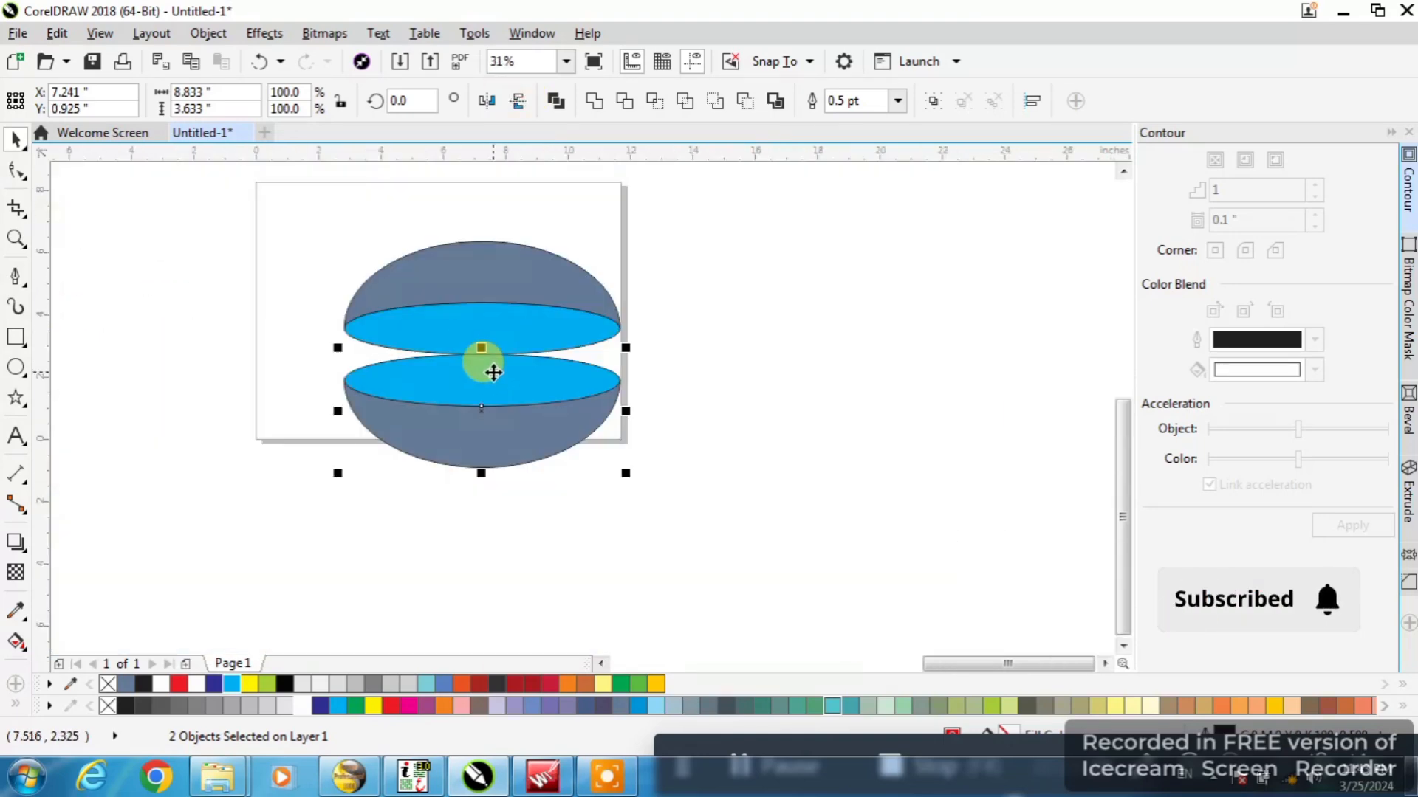
scroll(474, 454, up, 1)
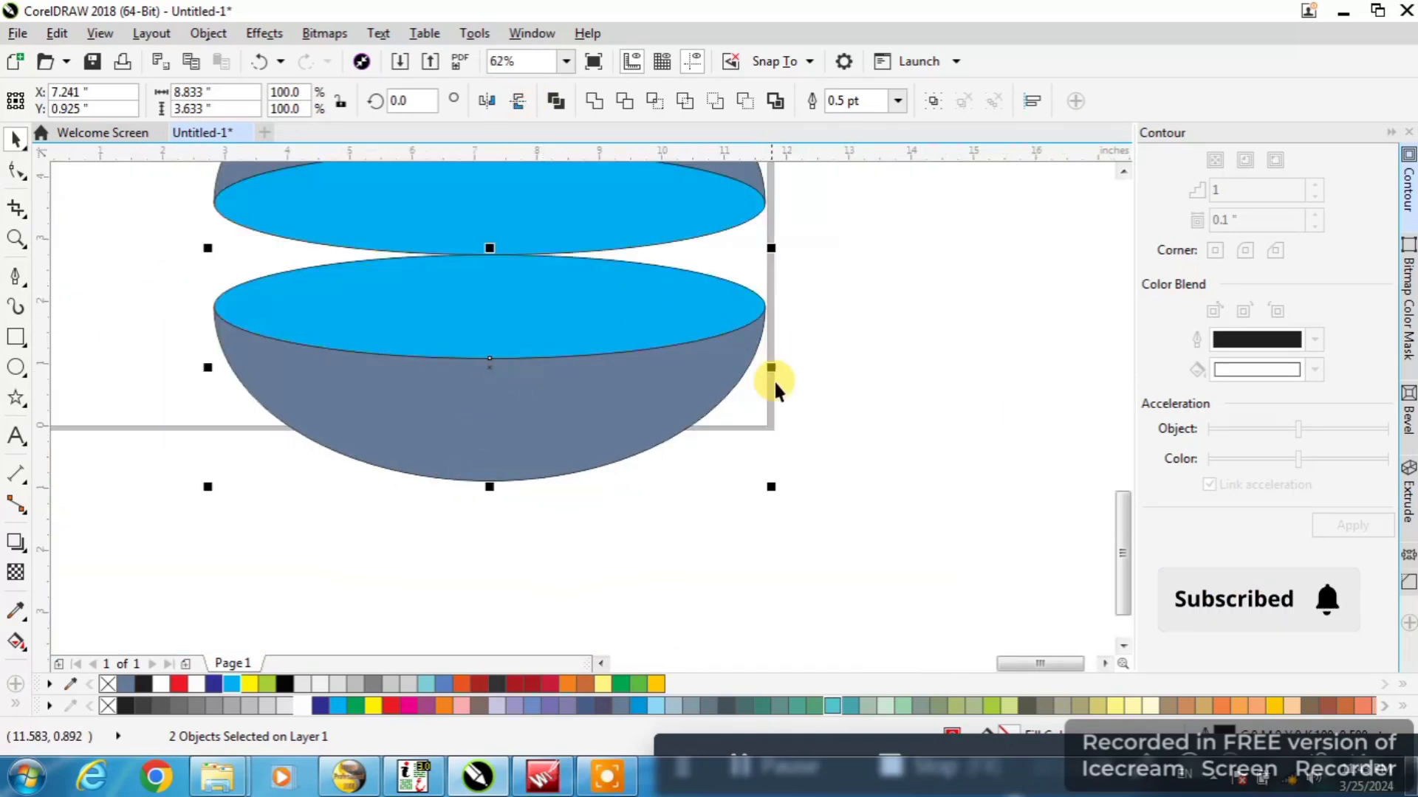
key(Delete)
scroll(671, 500, down, 1)
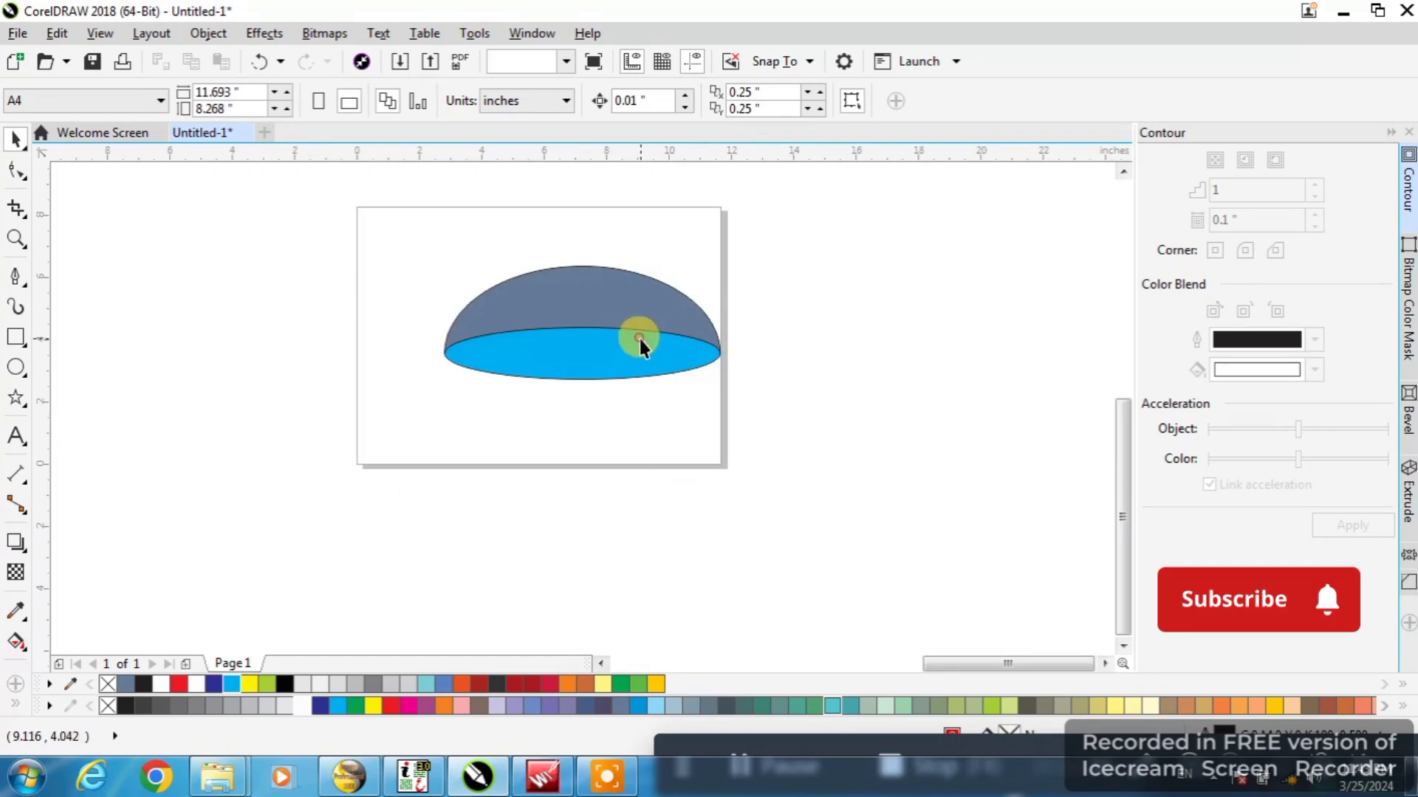
Stretch the cyan ellipse upward to a height of about 2.07 inches
click(639, 339)
scroll(590, 324, up, 1)
drag(593, 347, 597, 322)
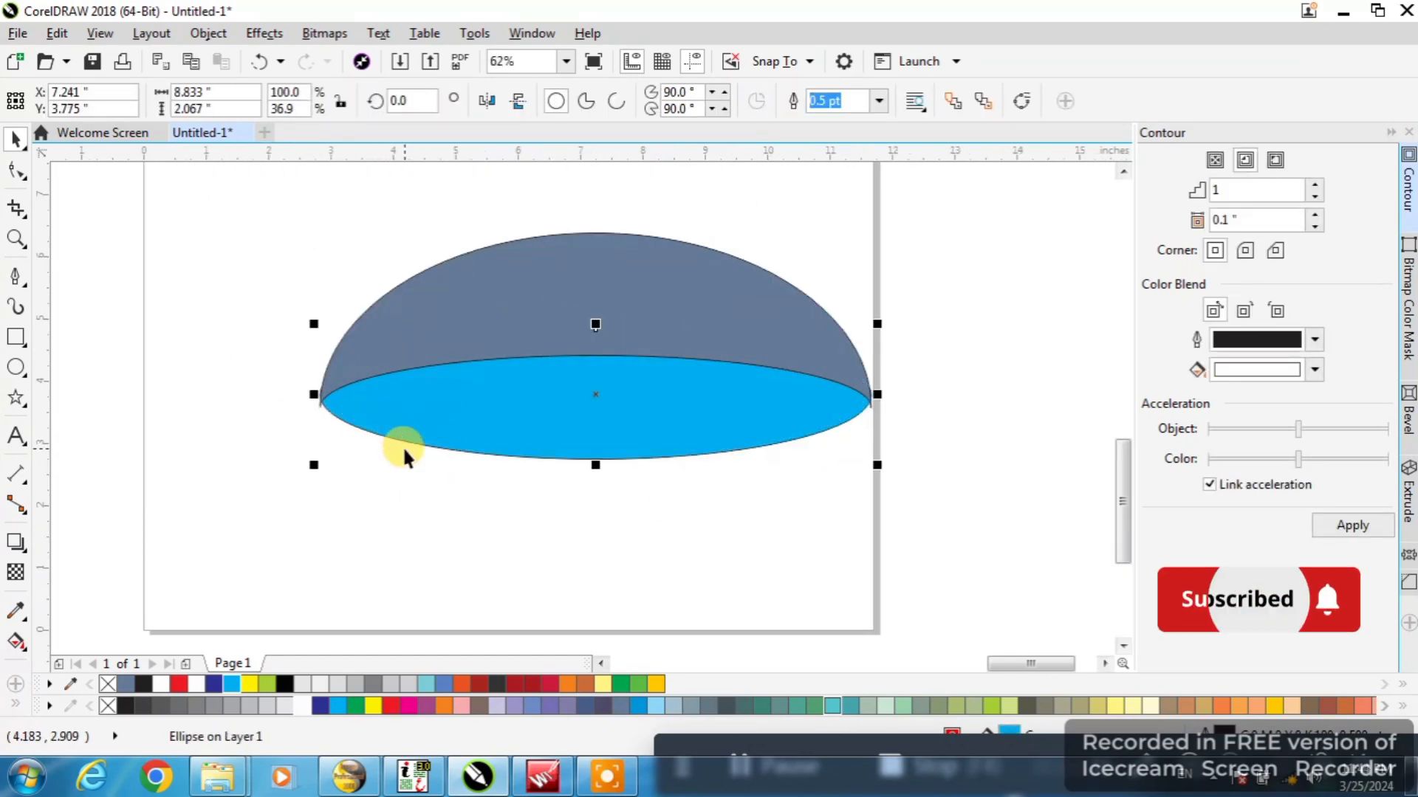
click(232, 557)
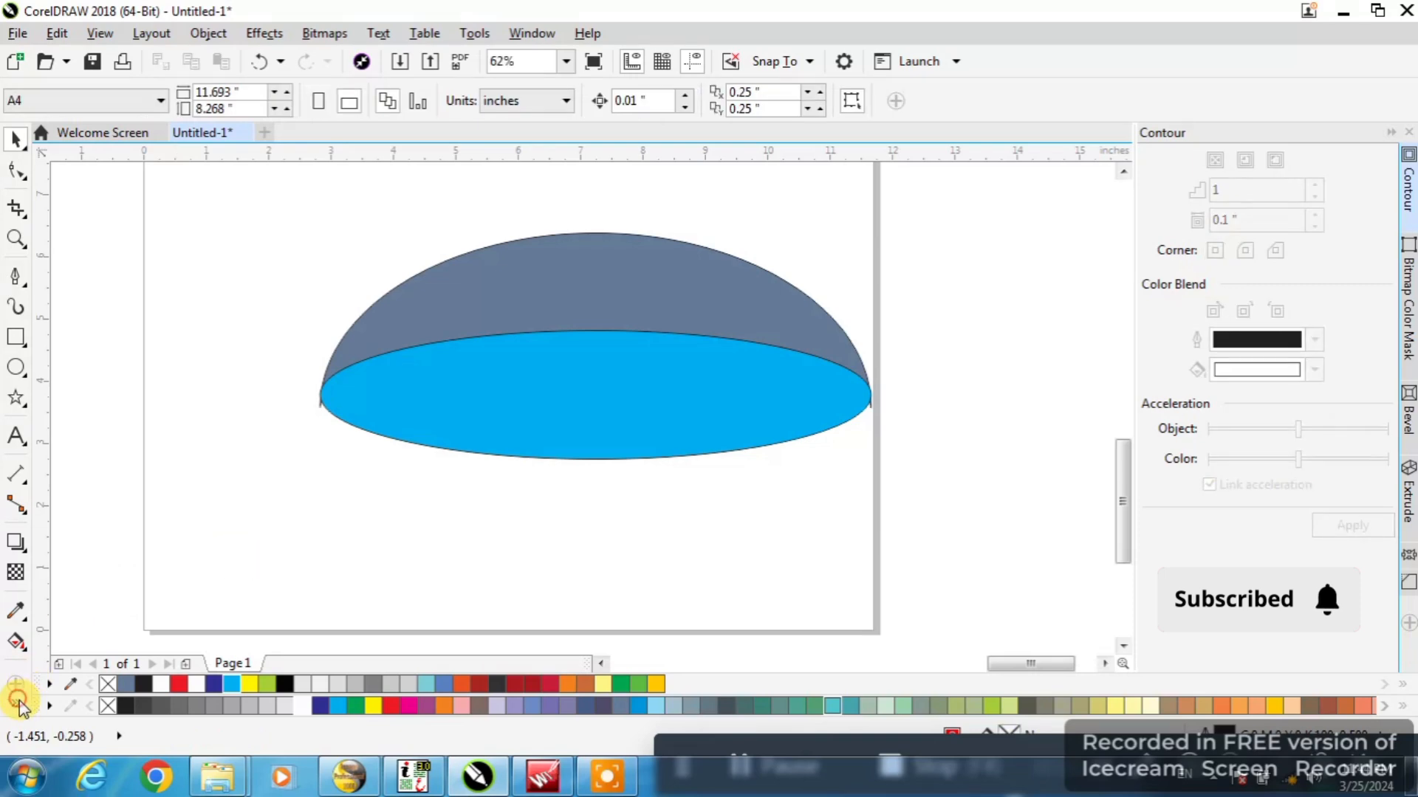
Use Smart Fill to create a blue-gray dome shape with a 0.5 pt outline from the area above the cyan ellipse
click(19, 704)
click(506, 291)
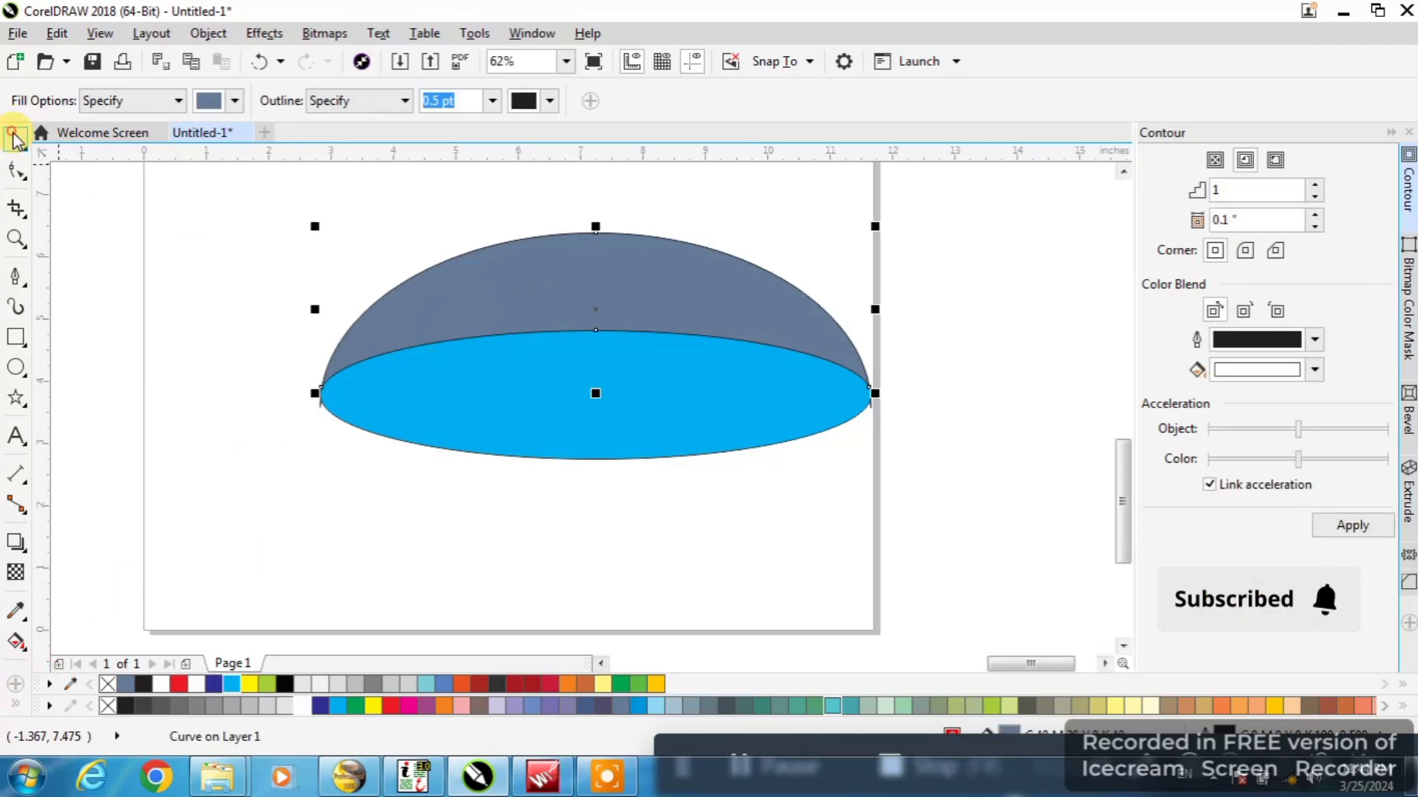
click(17, 138)
scroll(332, 413, up, 3)
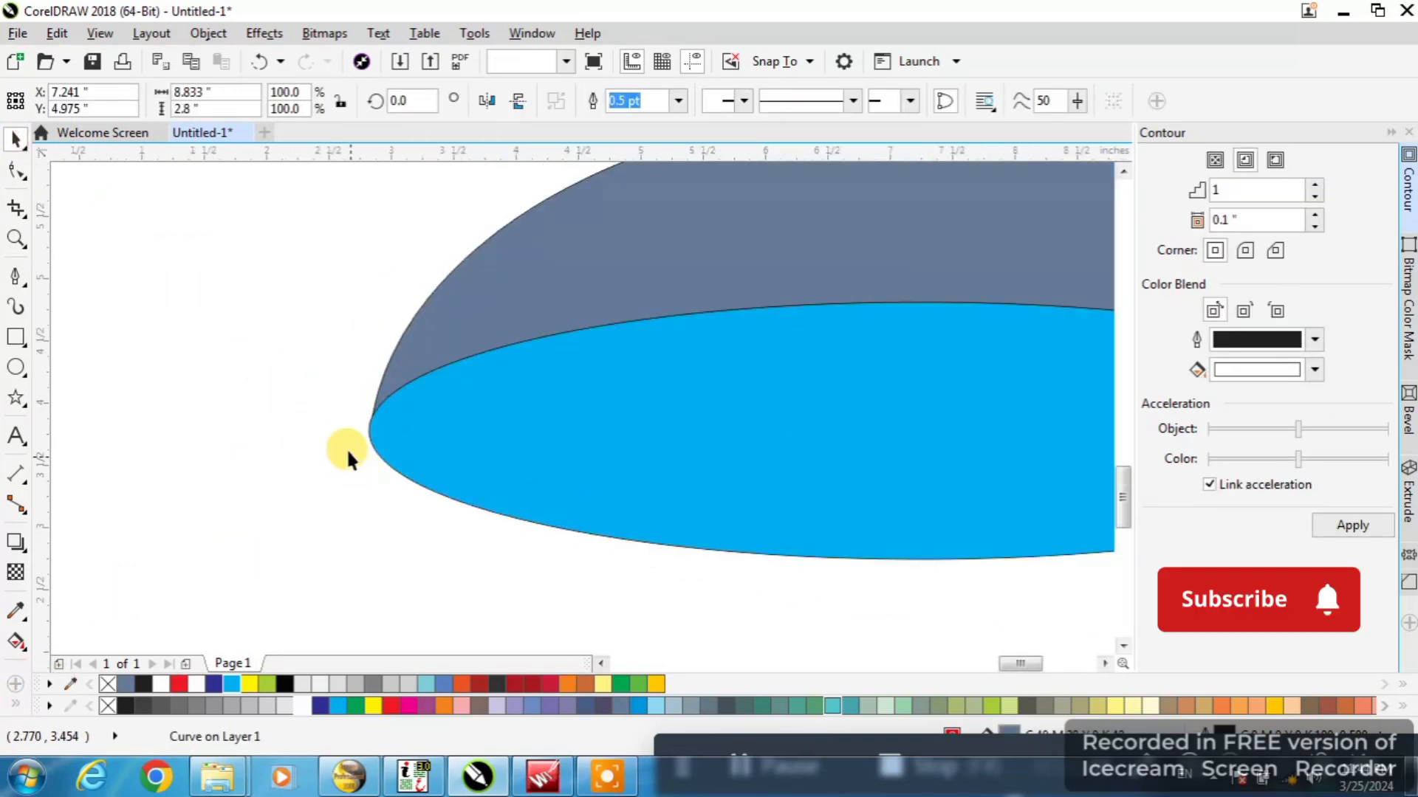
Duplicate the dome and its cyan ellipse directly below and mirror the copy vertically so the two ellipses meet
scroll(349, 451, down, 3)
drag(333, 475, 677, 239)
scroll(496, 373, up, 1)
drag(423, 477, 427, 502)
click(518, 102)
scroll(386, 474, up, 5)
scroll(453, 406, down, 5)
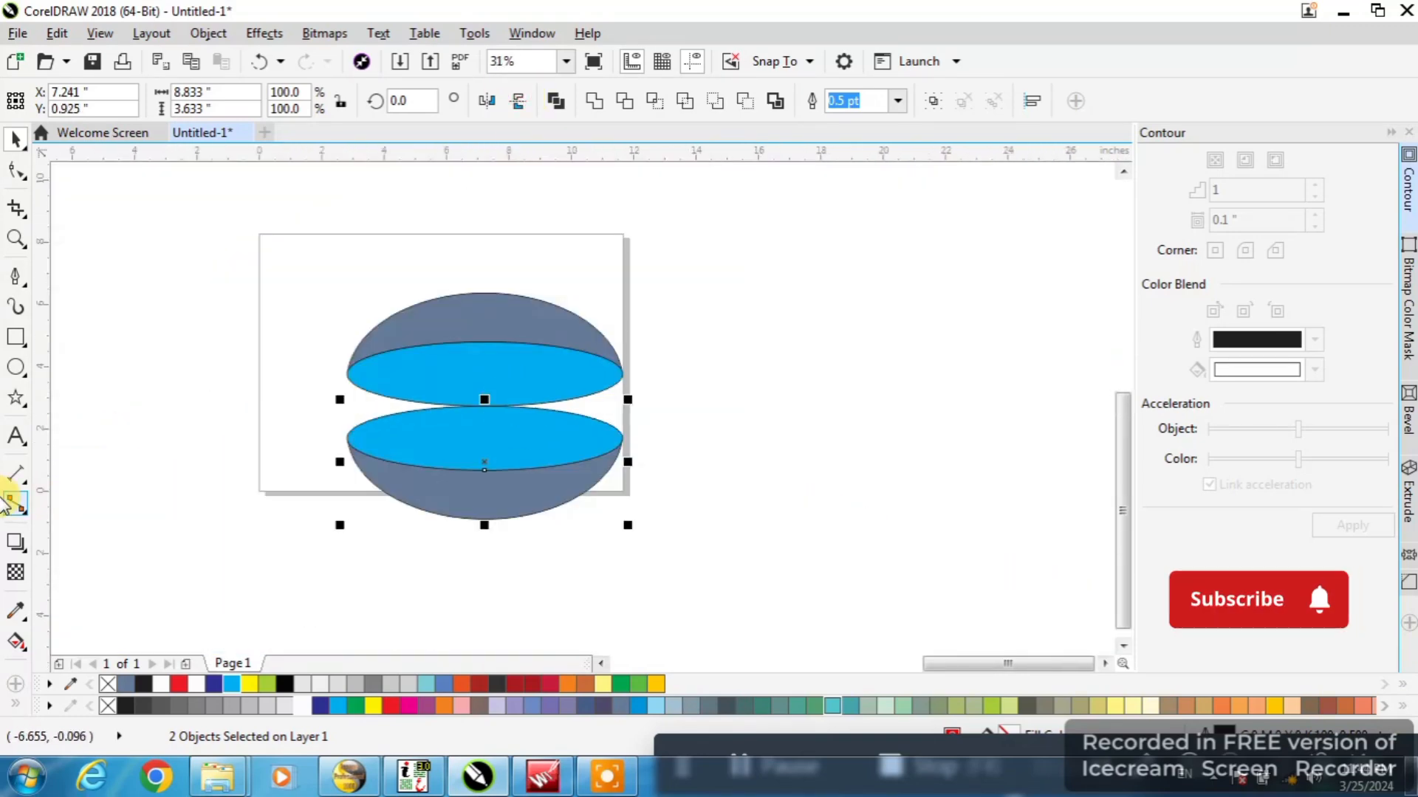
Draw a circle about 4.97 by 4.73 inches with the Ellipse tool and move it over the gap between the domes
click(15, 367)
drag(435, 367, 593, 517)
click(16, 138)
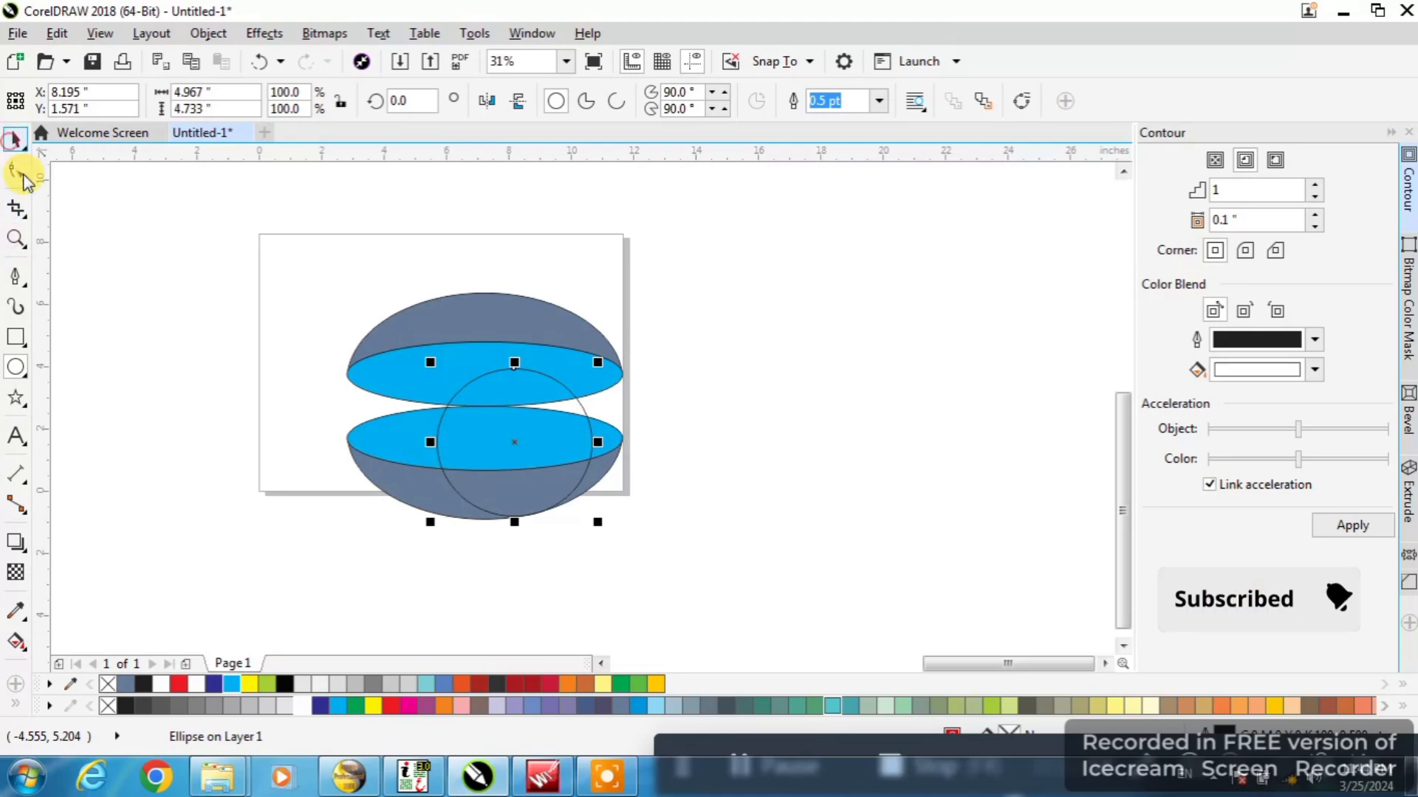
scroll(502, 428, up, 2)
drag(522, 450, 479, 389)
Centre the circle between the domes, resize it to about 4.65 by 4.43 inches and fill it with black
drag(640, 543, 608, 512)
scroll(505, 358, up, 1)
drag(489, 360, 468, 336)
scroll(468, 336, down, 1)
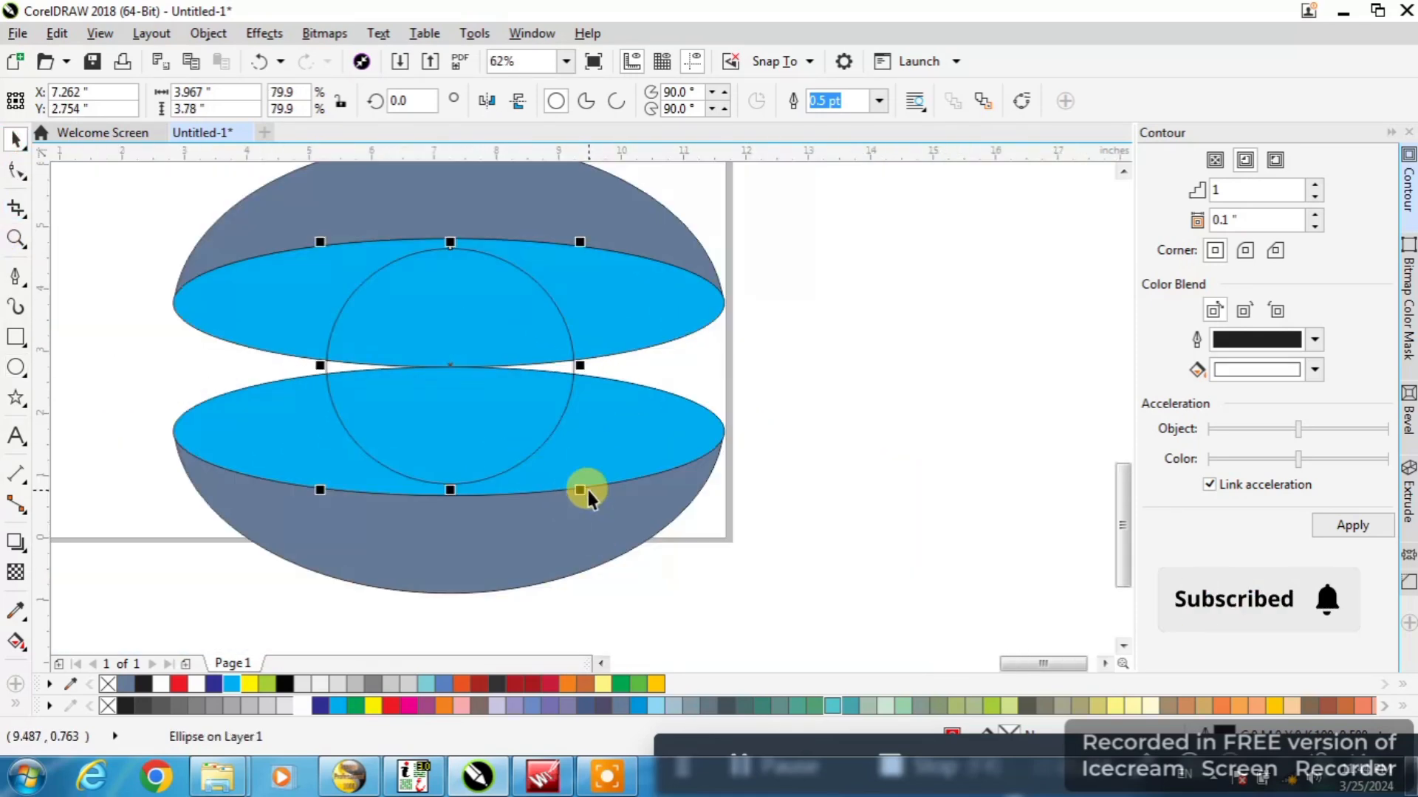
drag(584, 490, 588, 495)
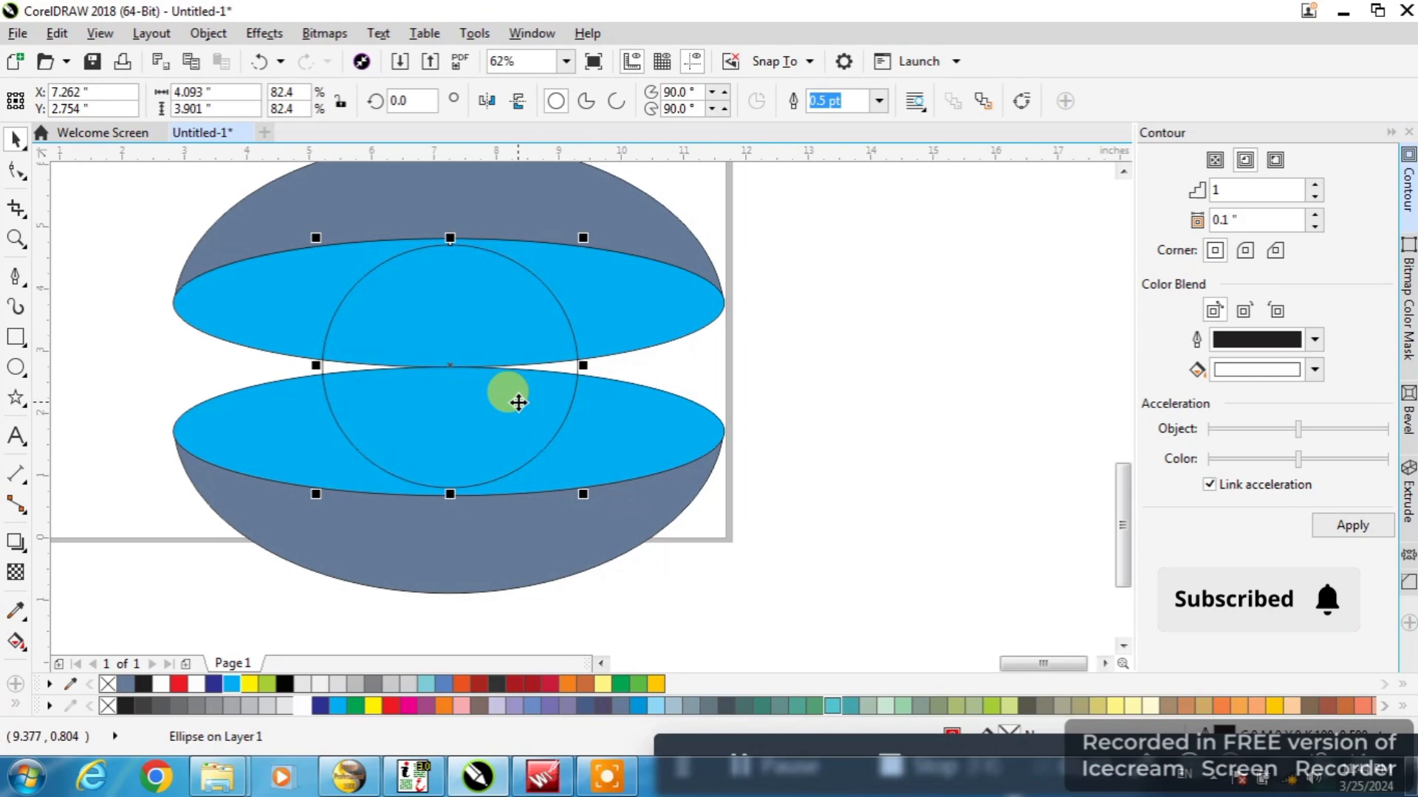
click(627, 416)
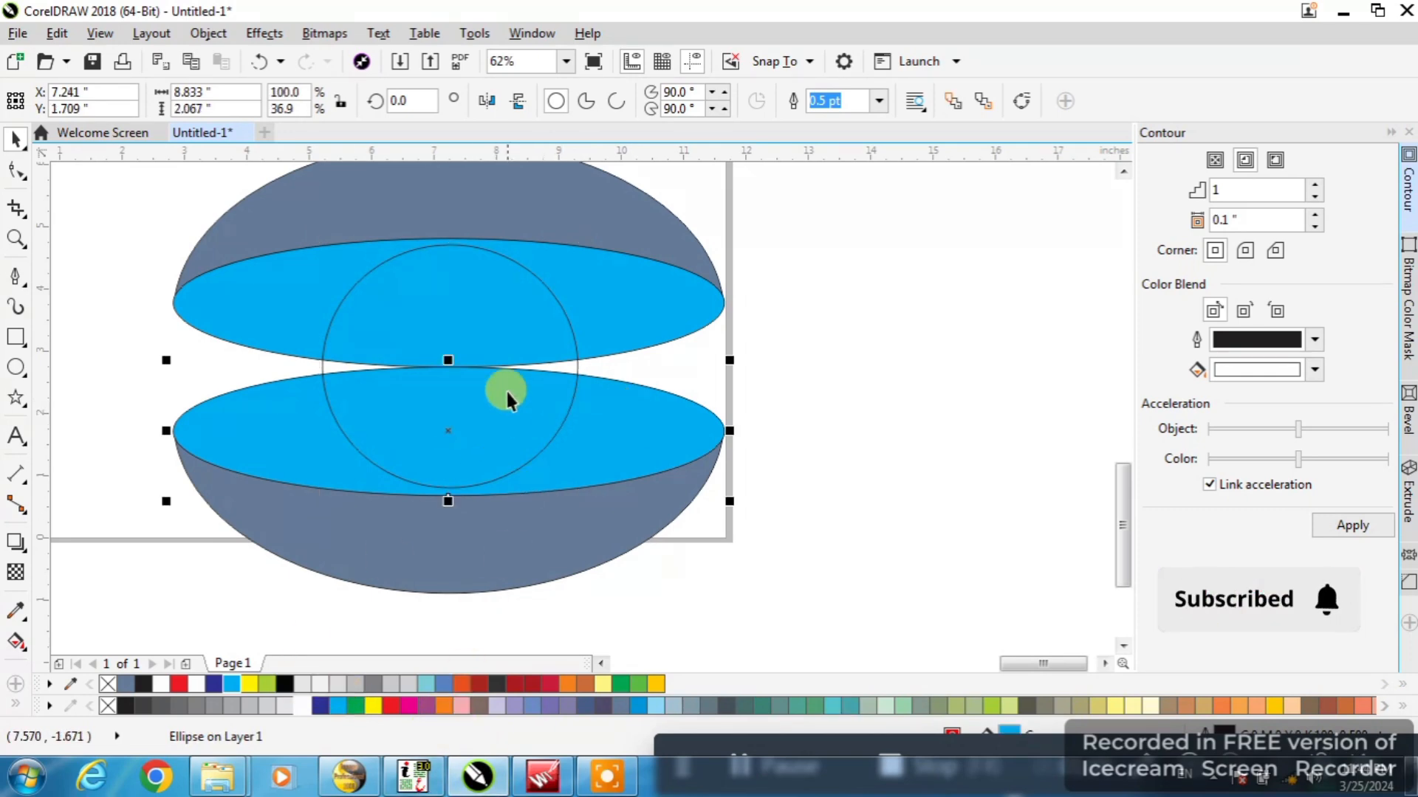
click(287, 682)
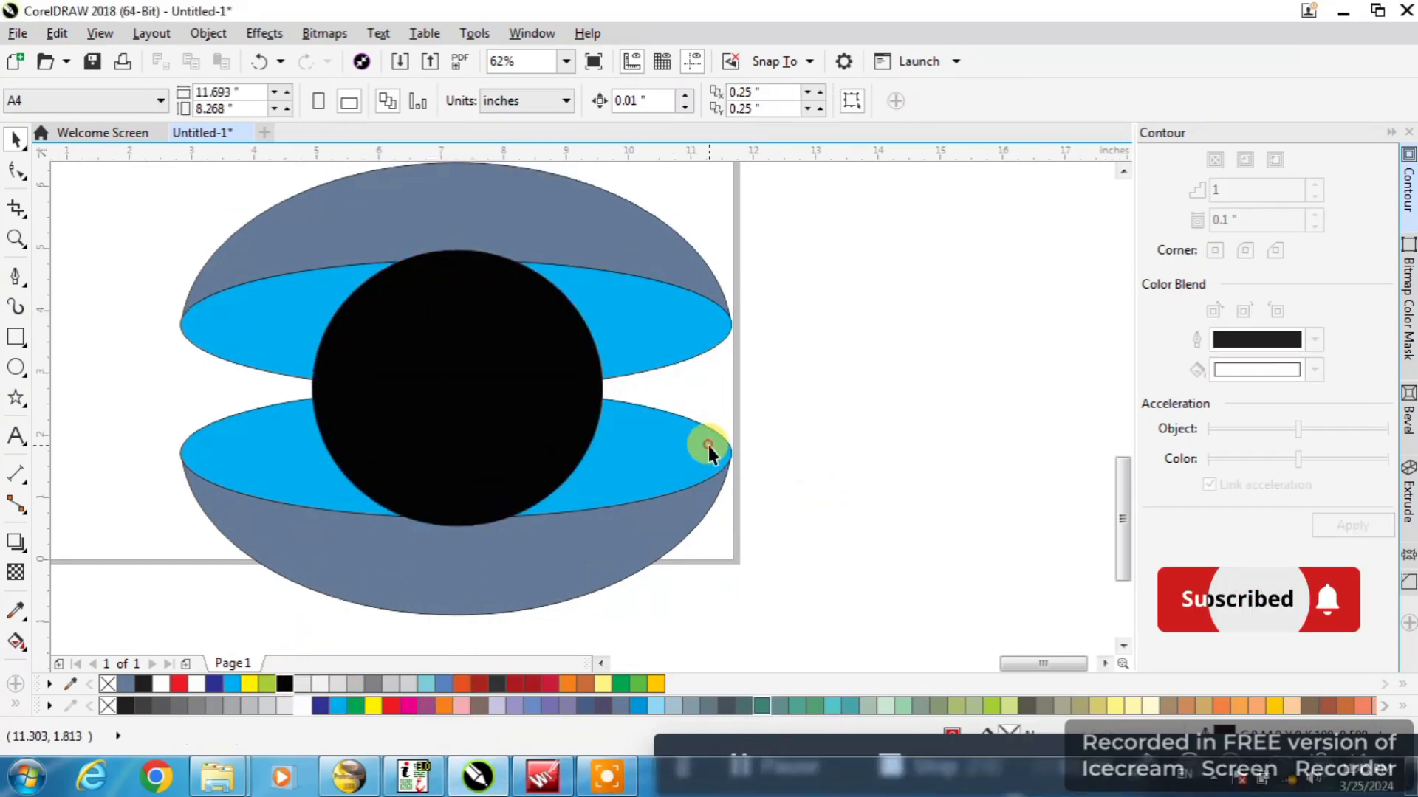
Apply a vertical linear gradient to the lower cyan ellipse, from black at its base to red at its upper edge
click(707, 445)
click(16, 641)
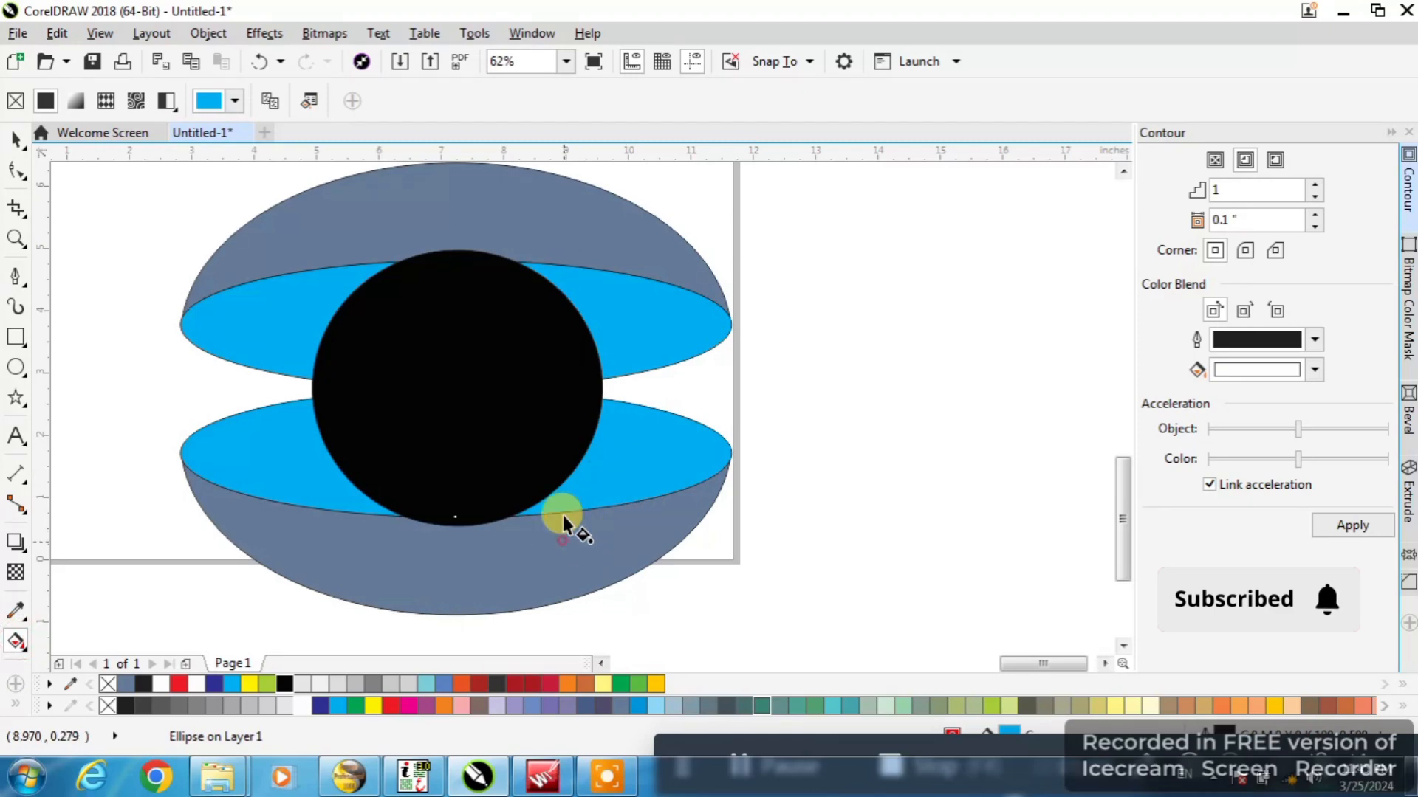
drag(562, 515, 569, 382)
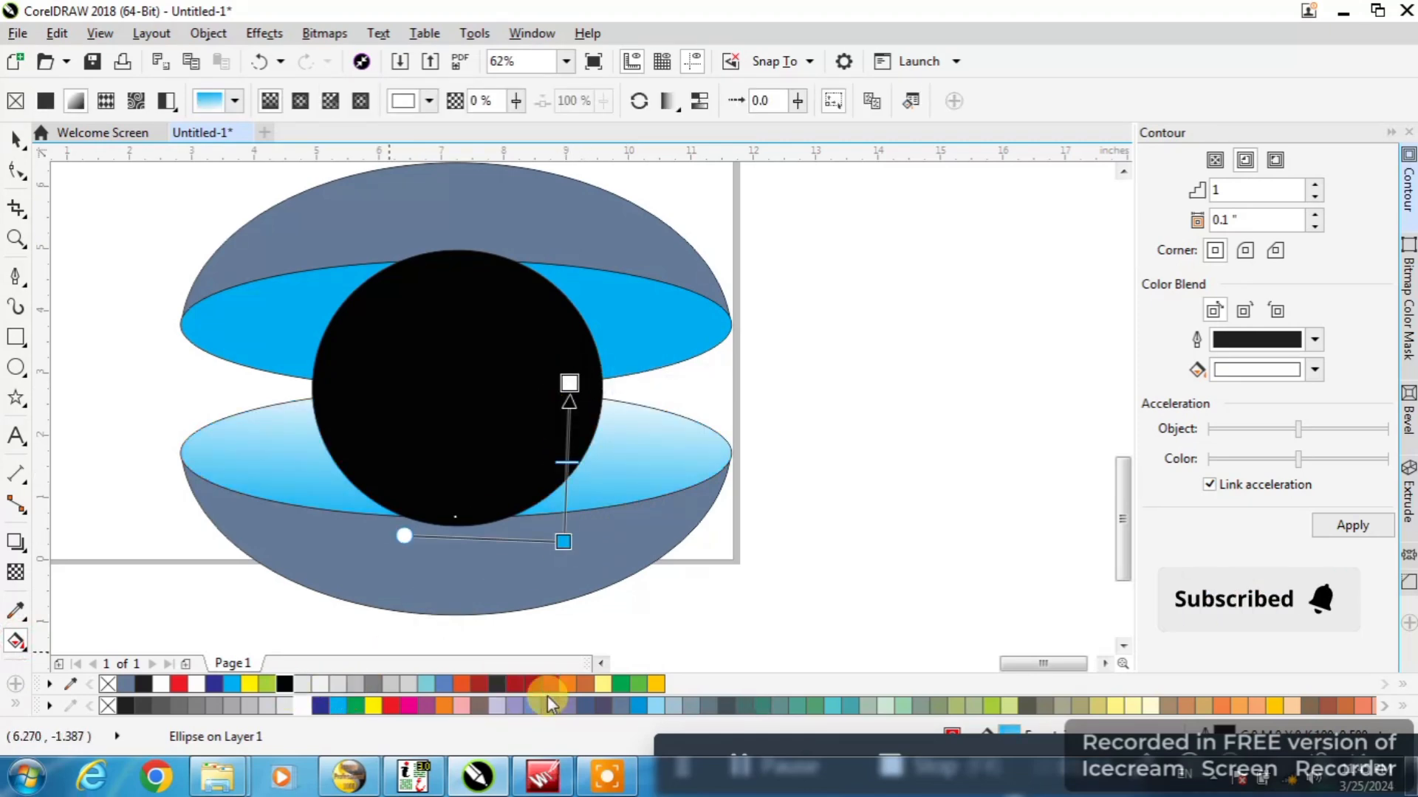
click(395, 710)
click(565, 541)
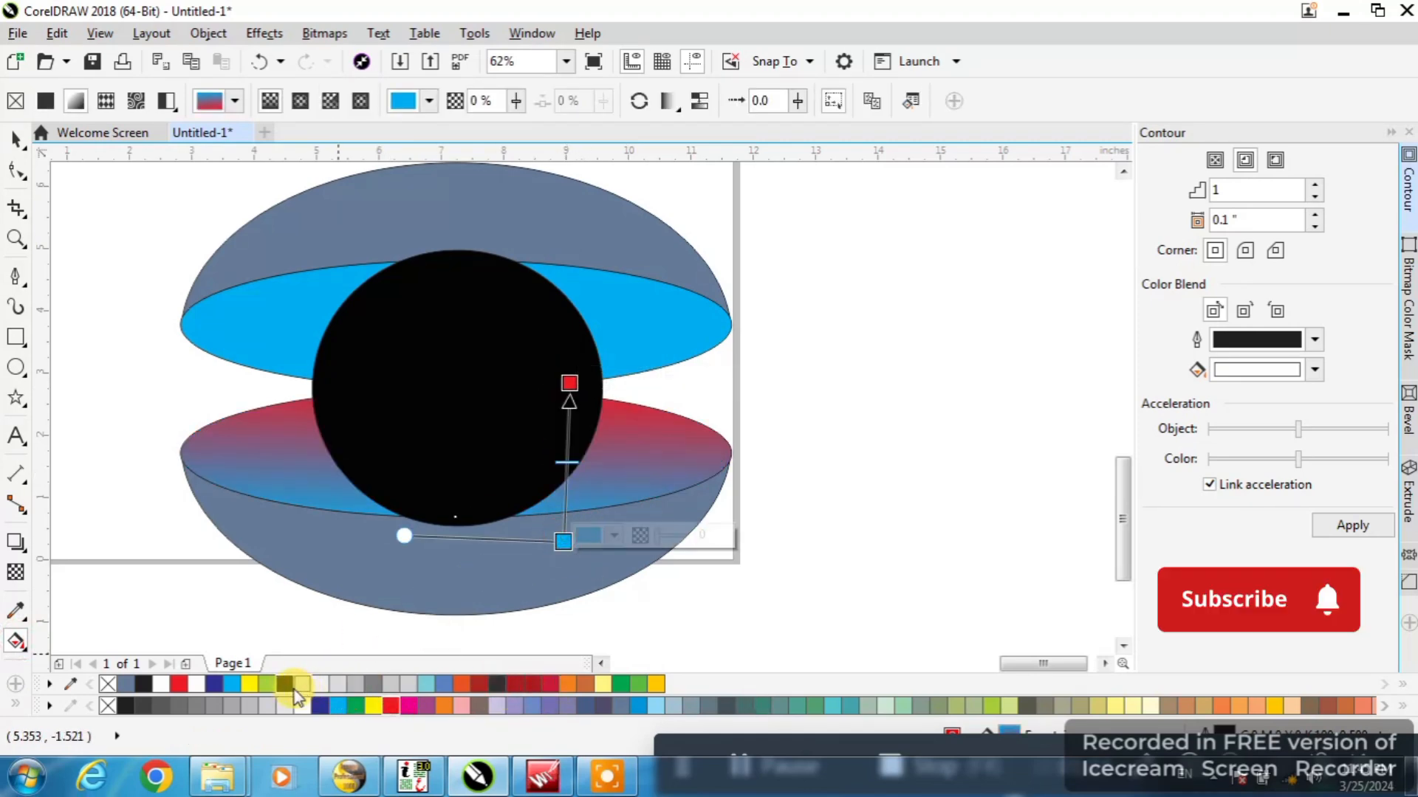
click(285, 684)
Shift both ends of the black-to-red gradient upward on the lower ellipse
drag(565, 541, 567, 511)
click(577, 387)
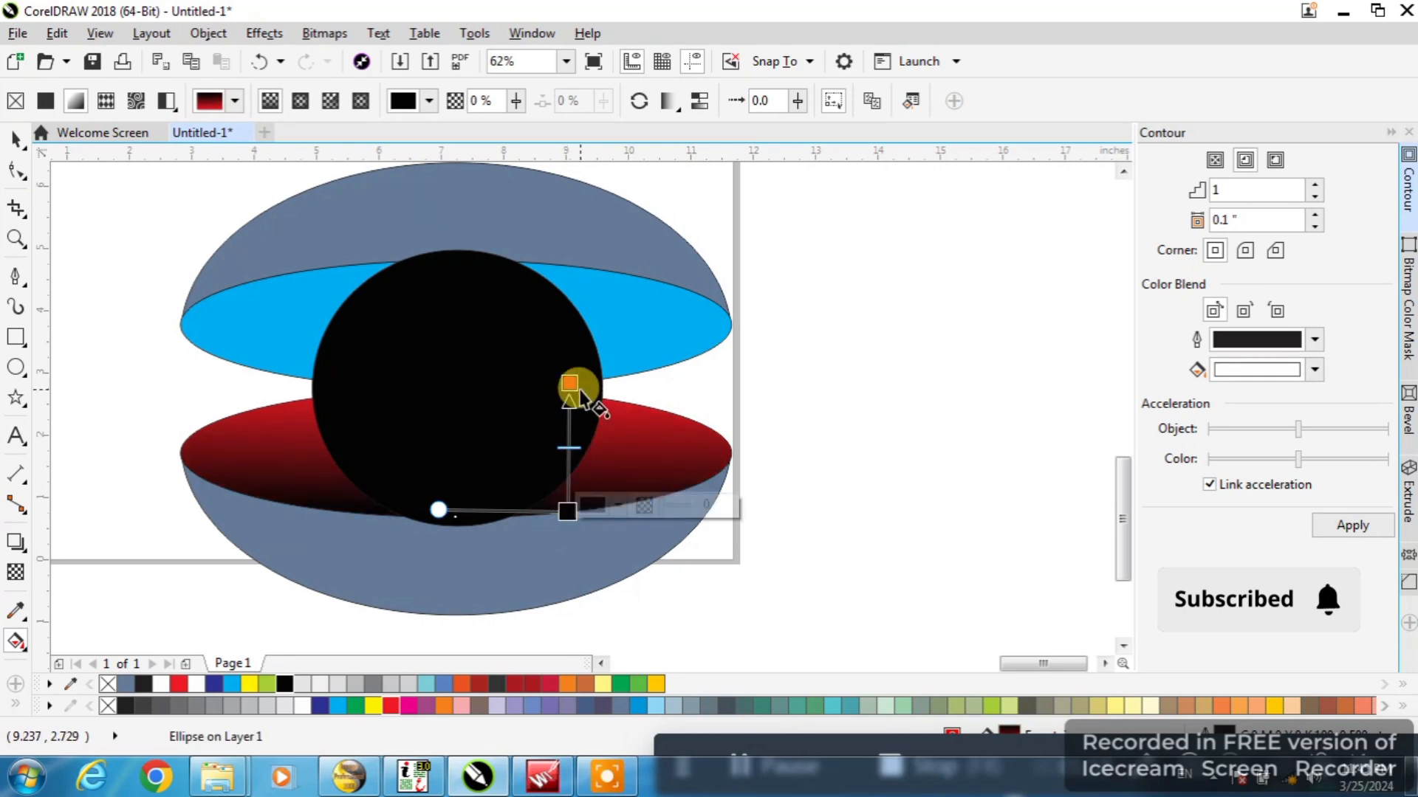
drag(570, 381, 569, 346)
Apply a vertical linear gradient to the lower bowl, from blue-gray below the red ellipse to white at the base
click(503, 576)
drag(504, 449, 506, 645)
drag(503, 488, 503, 502)
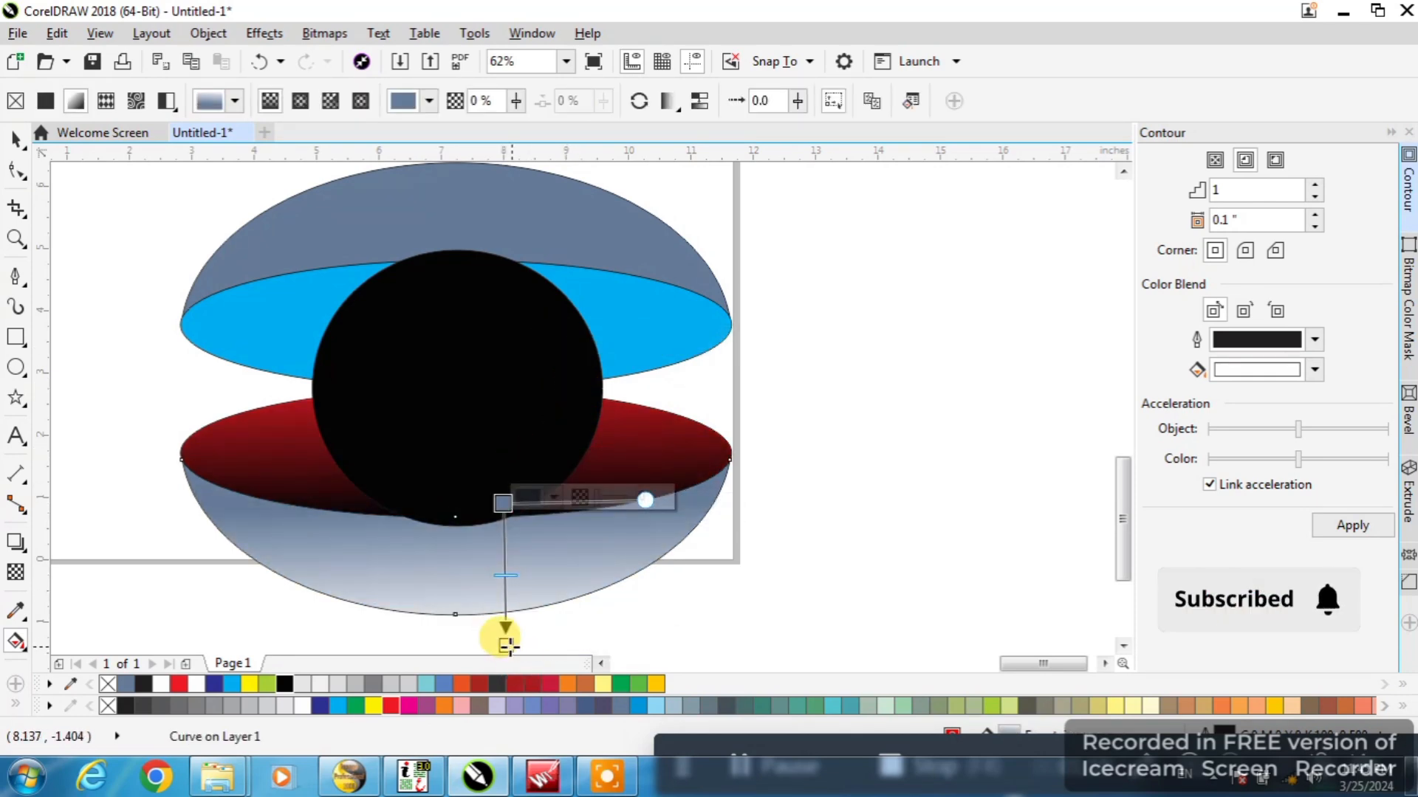
drag(505, 644, 508, 627)
Add two intermediate colour stops to the bowl's gradient and make the lower one black
double_click(506, 586)
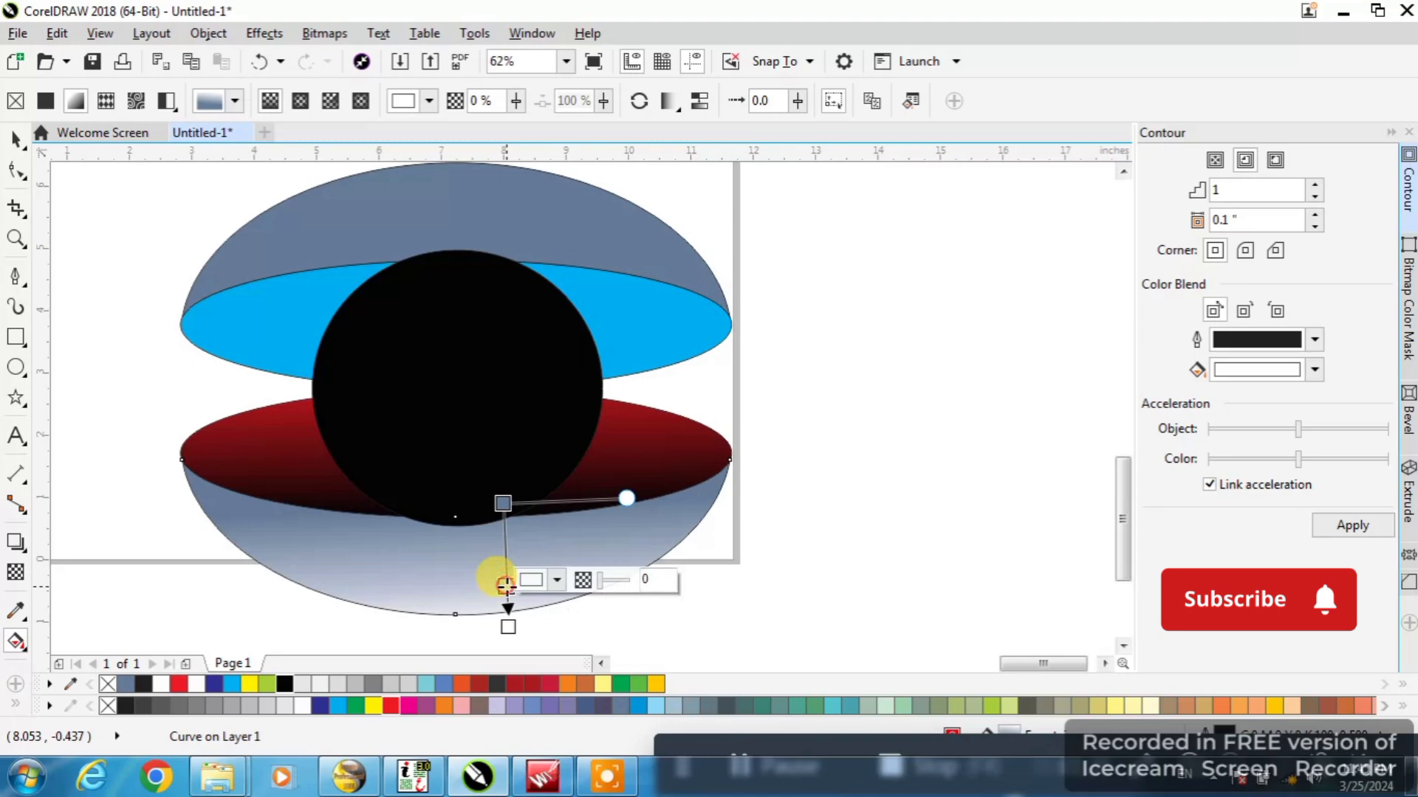
click(506, 543)
double_click(507, 550)
click(506, 586)
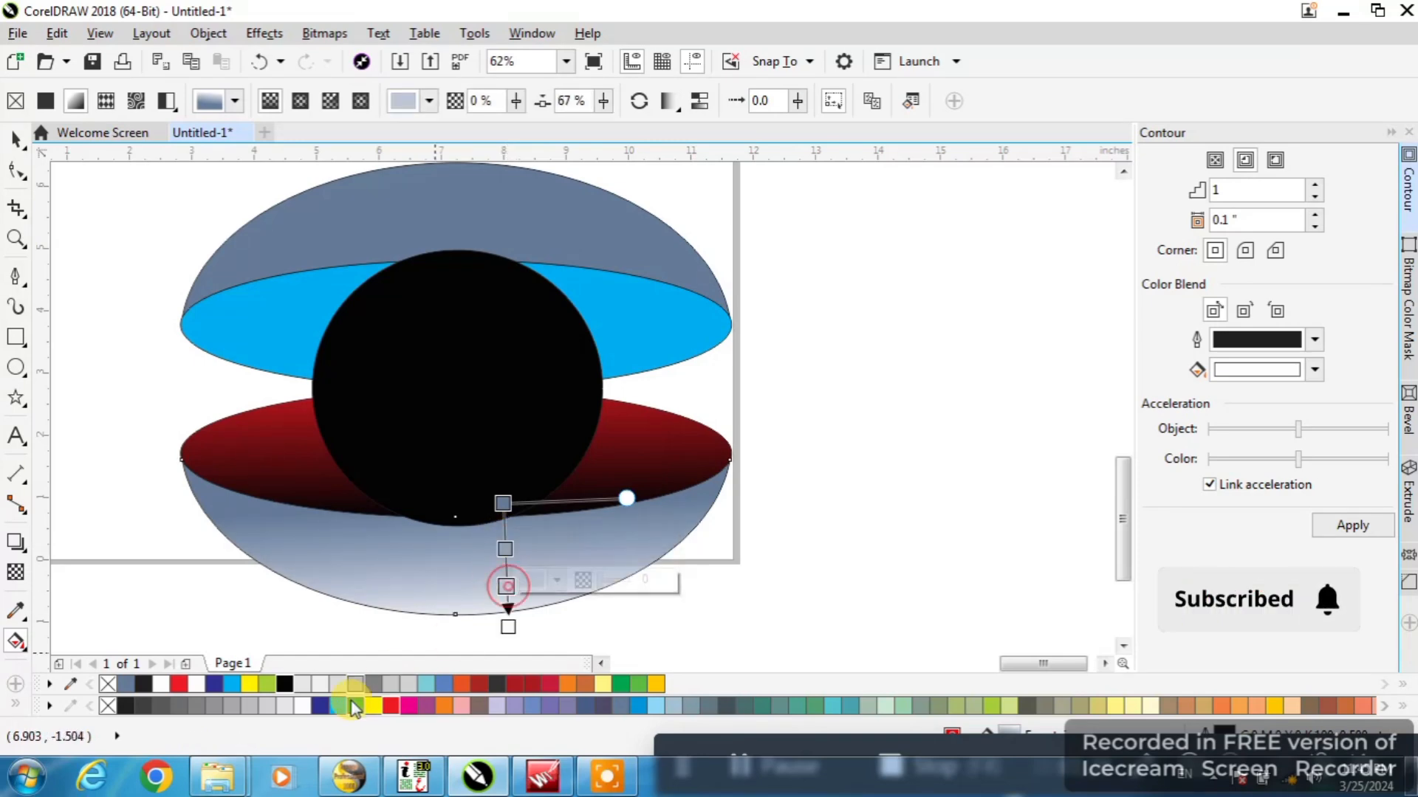
click(285, 684)
Shorten the bowl's gradient and colour its upper intermediate stop yellow
mouse_move(506, 626)
mouse_down()
mouse_move(488, 620)
mouse_move(503, 614)
mouse_up()
drag(502, 504, 497, 553)
drag(252, 686, 501, 507)
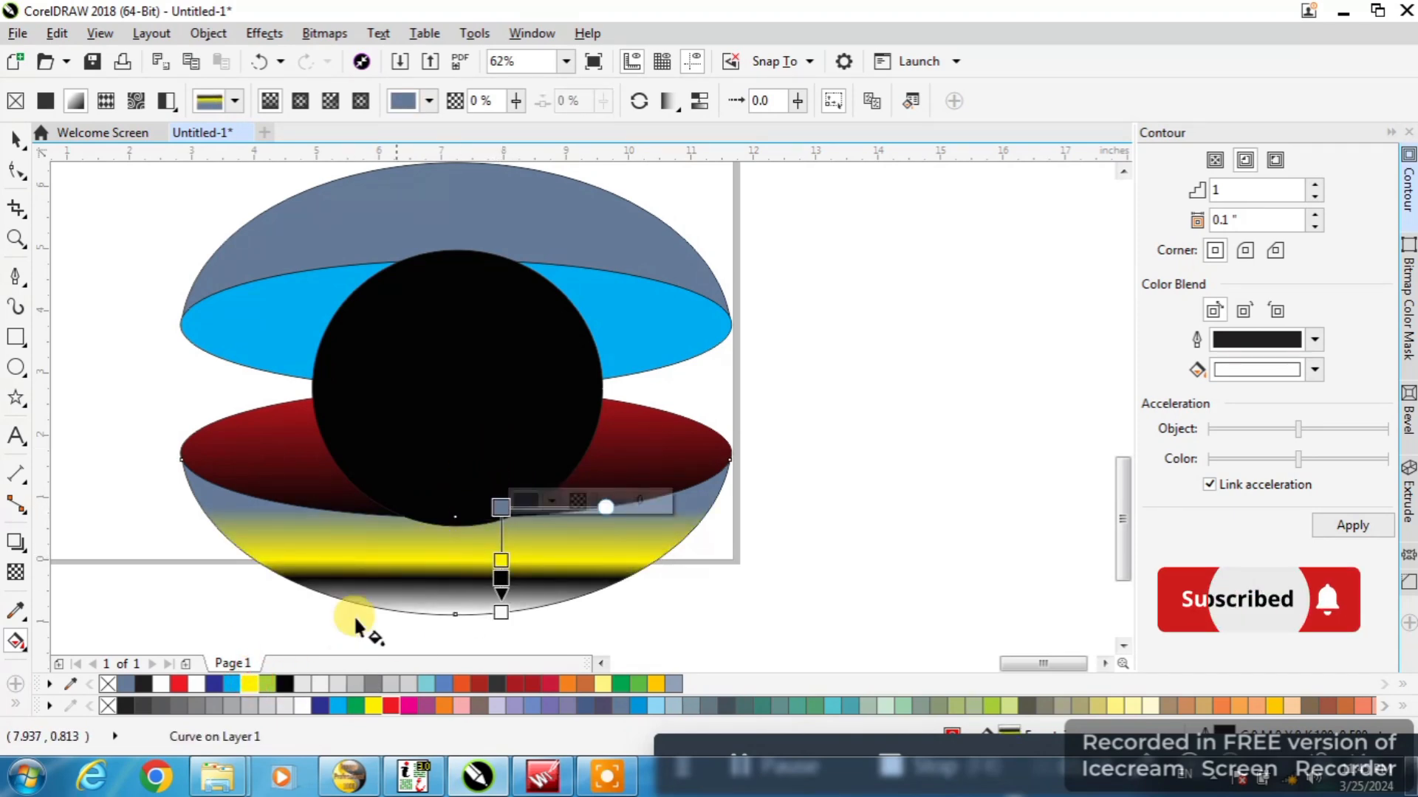
Set the bowl gradient's start and end colours to cyan and add a cyan stop between yellow and black
drag(293, 686, 505, 496)
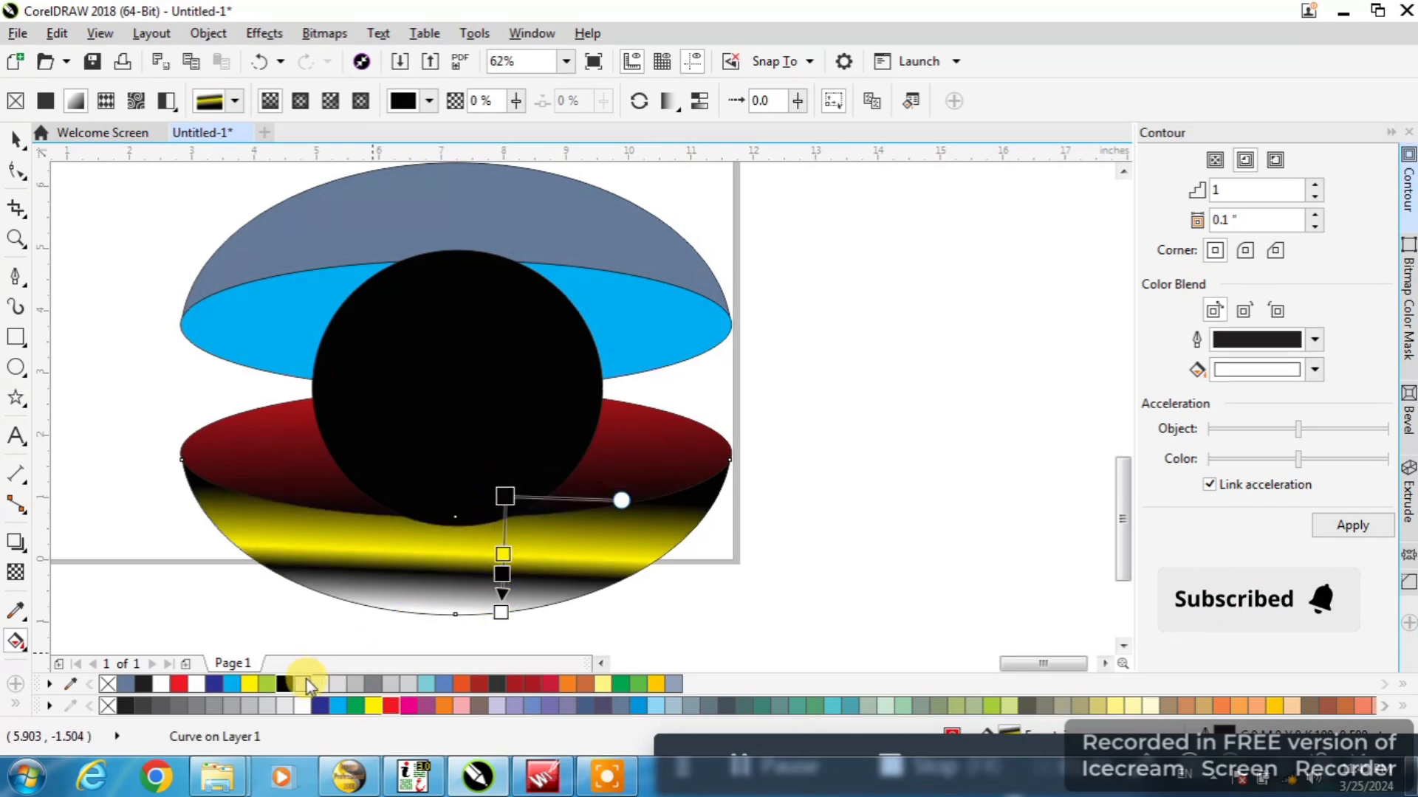
drag(338, 706, 505, 497)
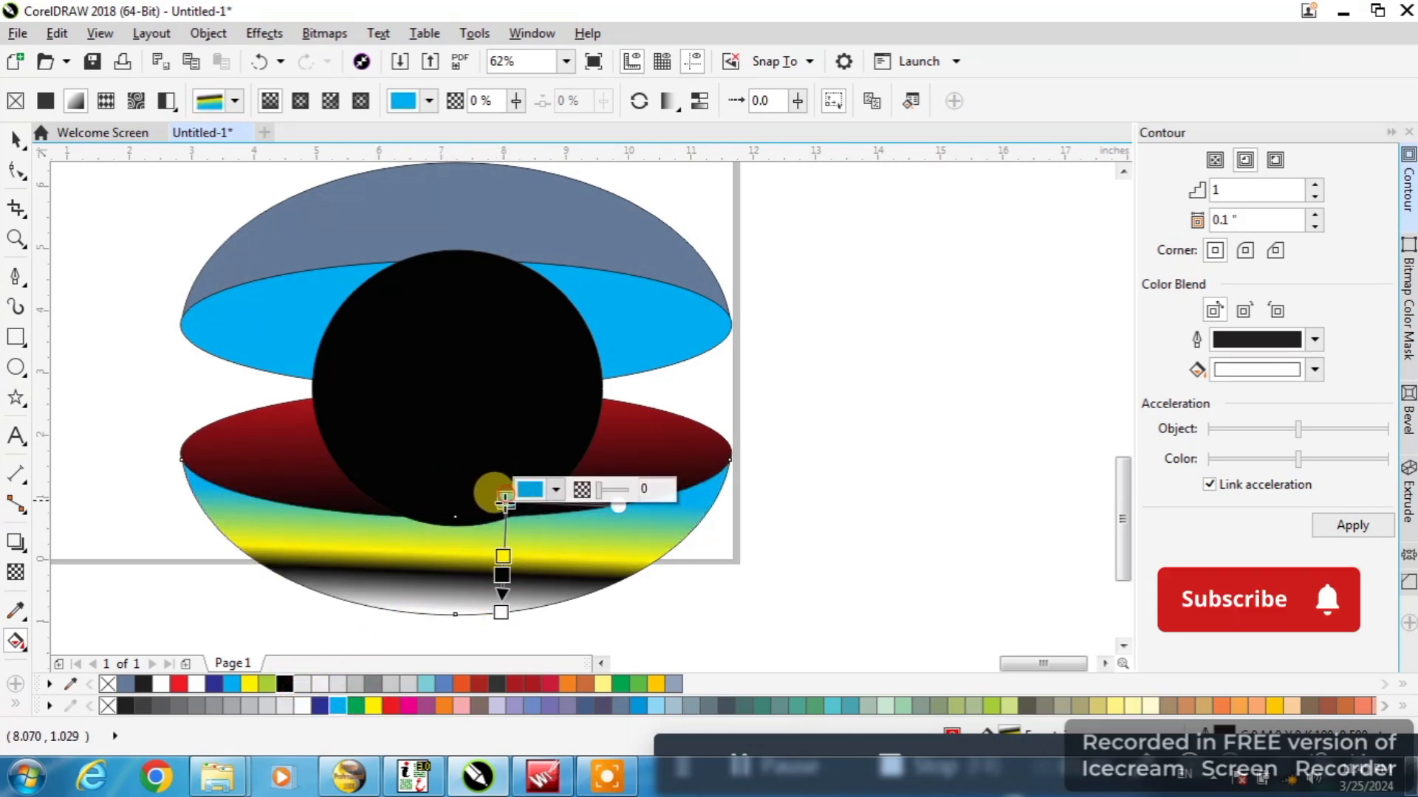
click(501, 612)
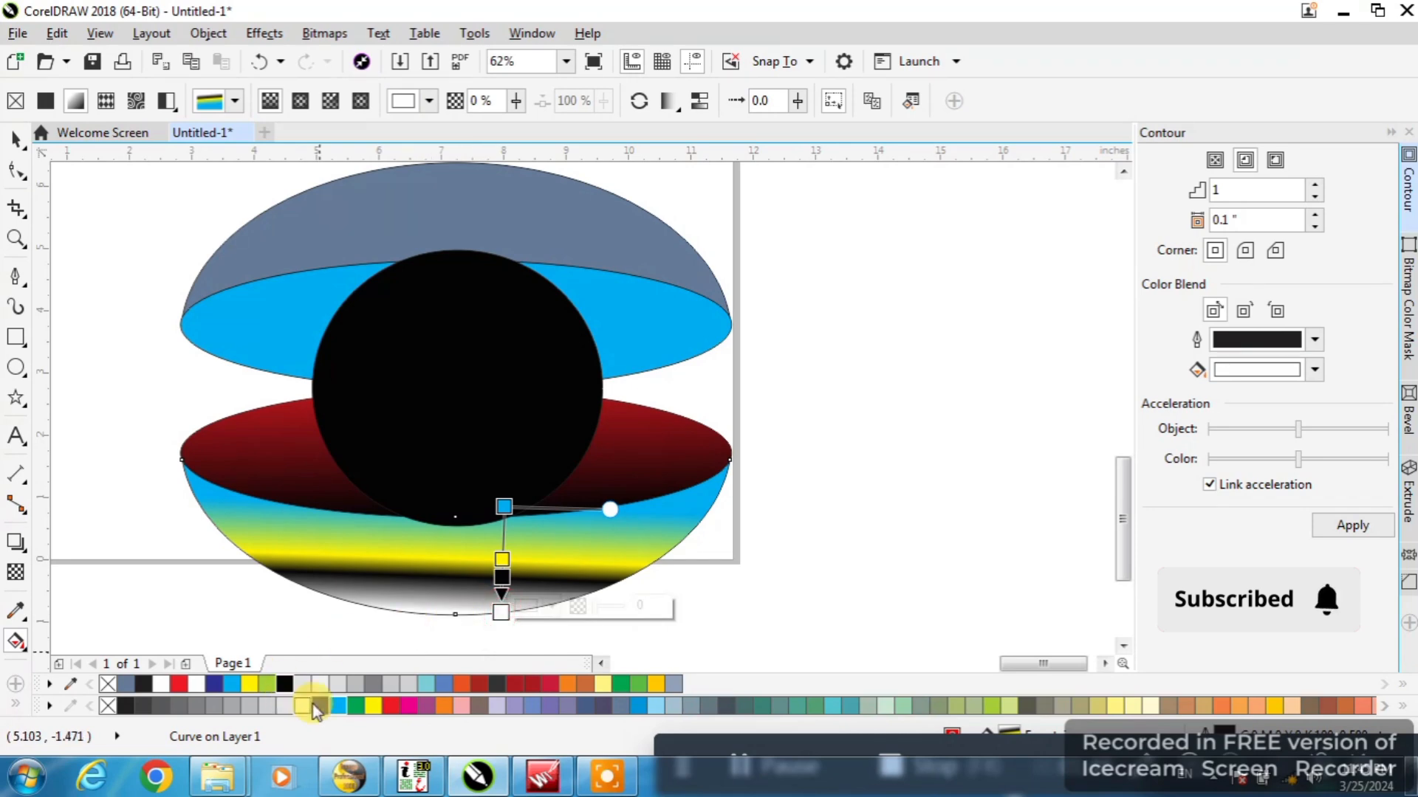
drag(502, 559, 496, 418)
click(341, 703)
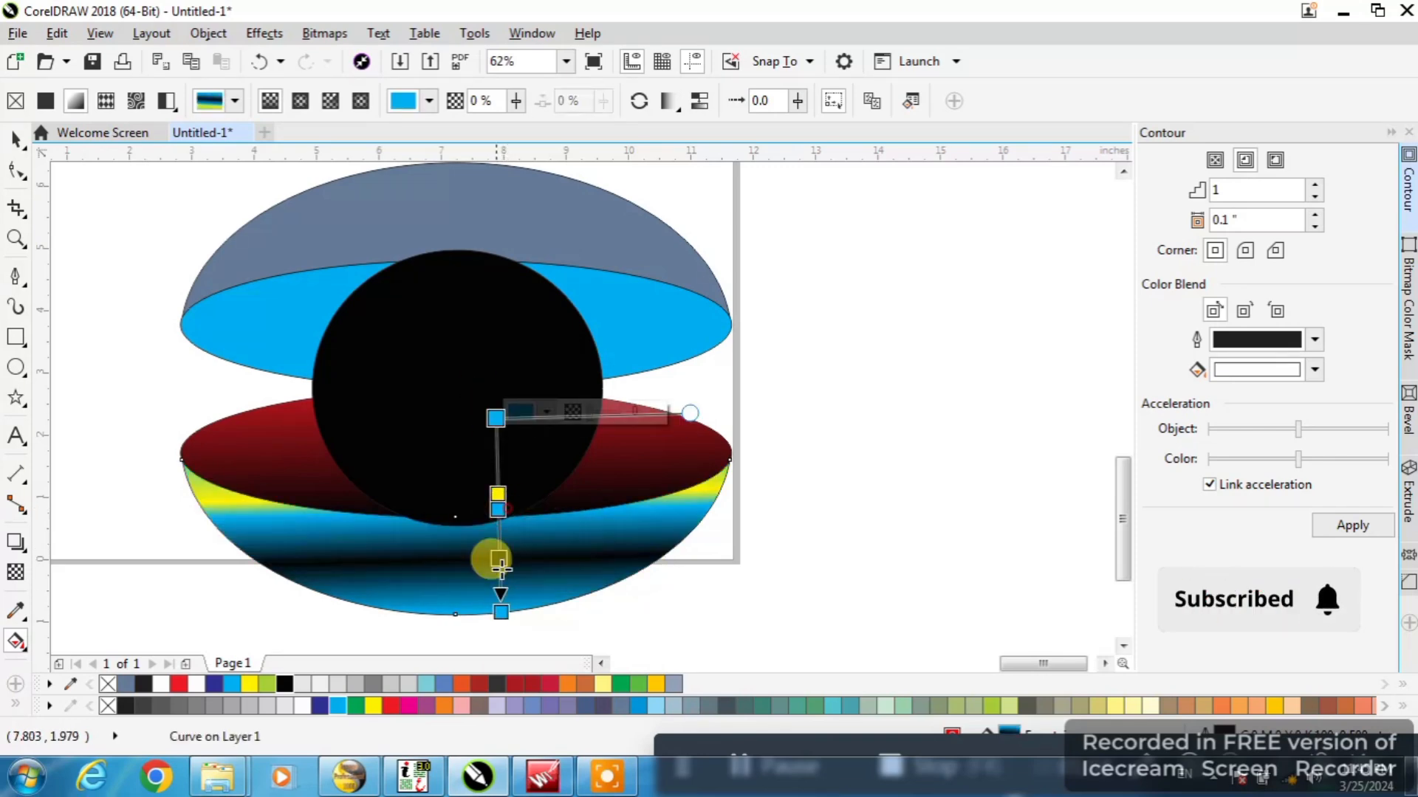
Reposition the bowl gradient's ends and stops so yellow spans the middle, with cyan and black near the base
drag(500, 612, 500, 666)
drag(496, 417, 500, 451)
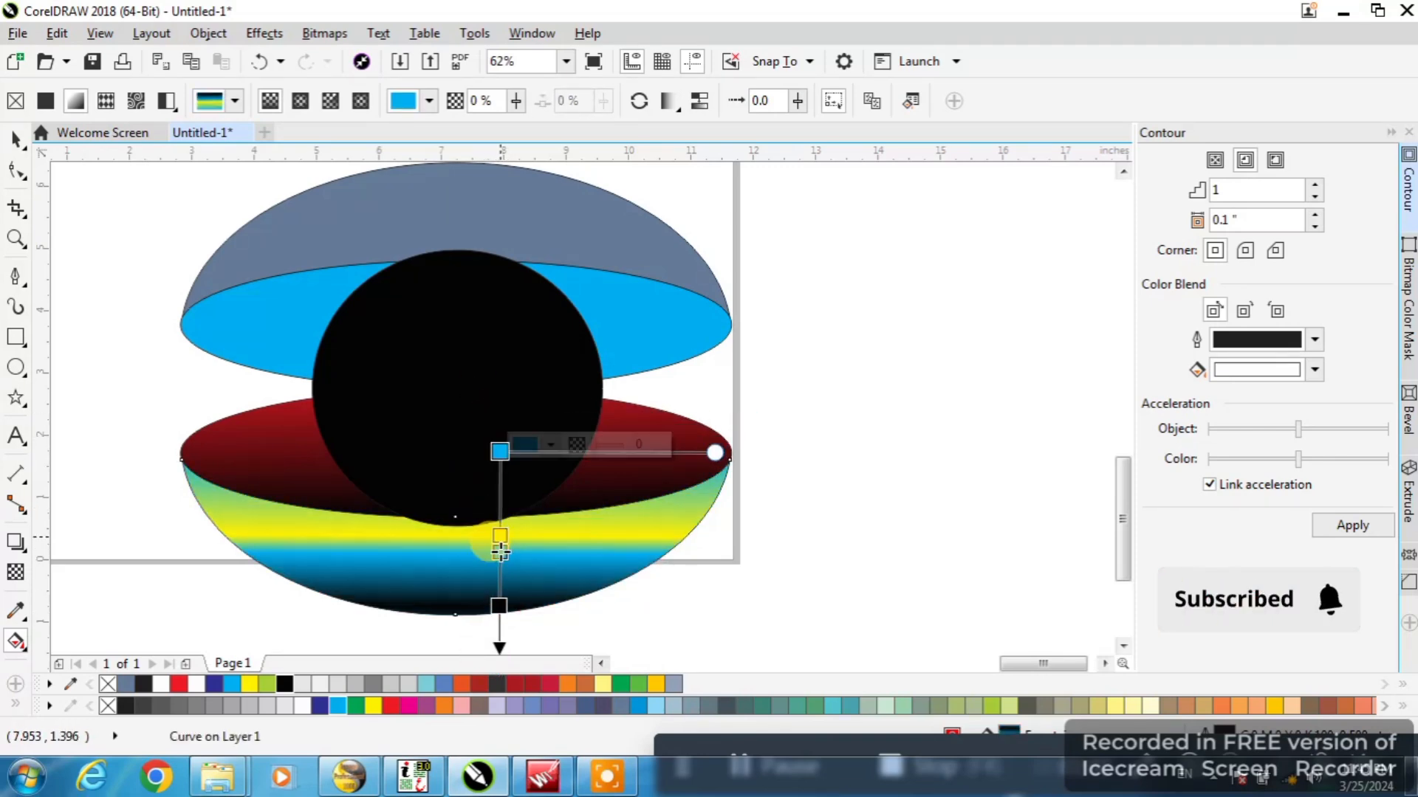
drag(503, 556, 498, 613)
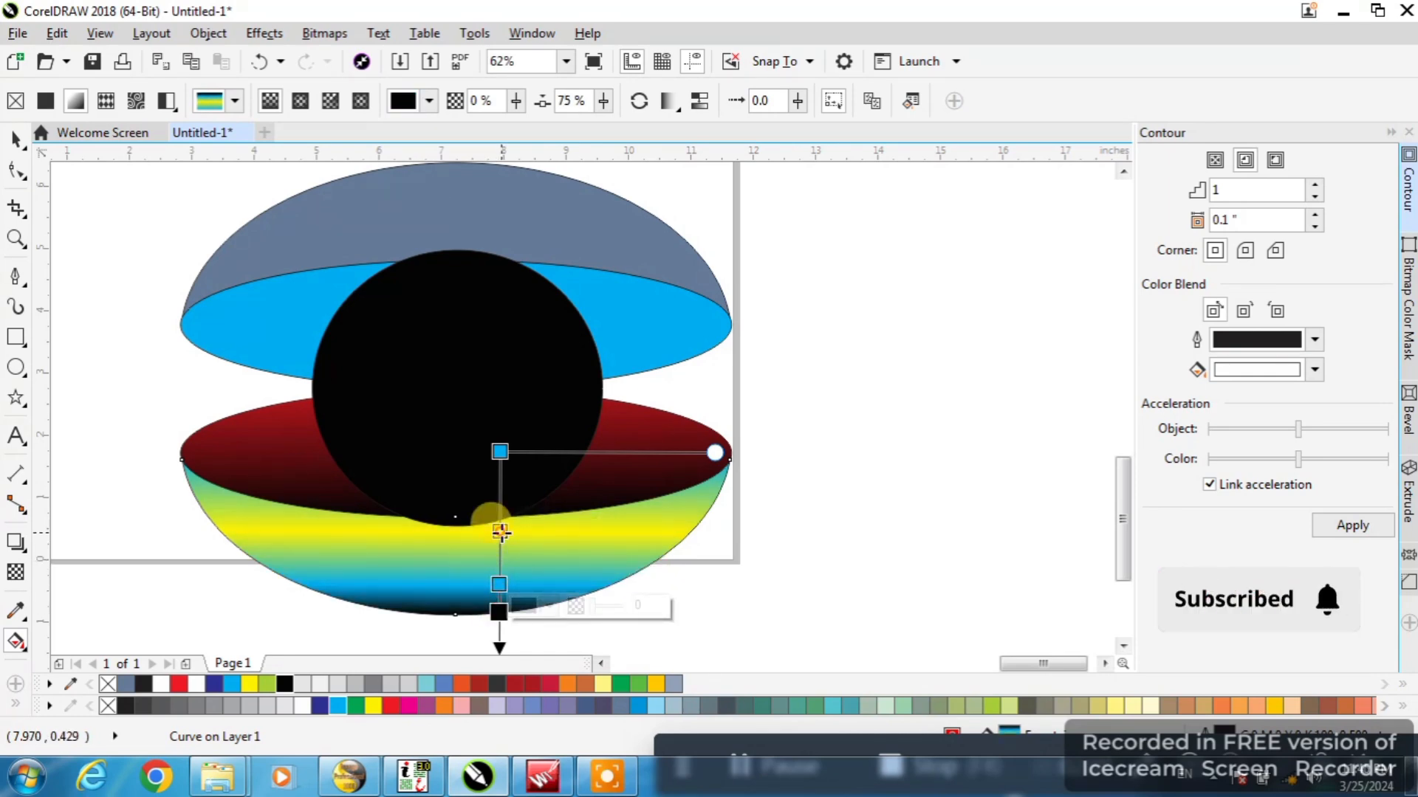
drag(501, 532, 500, 550)
drag(500, 452, 499, 465)
Remove the outlines from the lower bowl and its red ellipse
scroll(482, 519, down, 1)
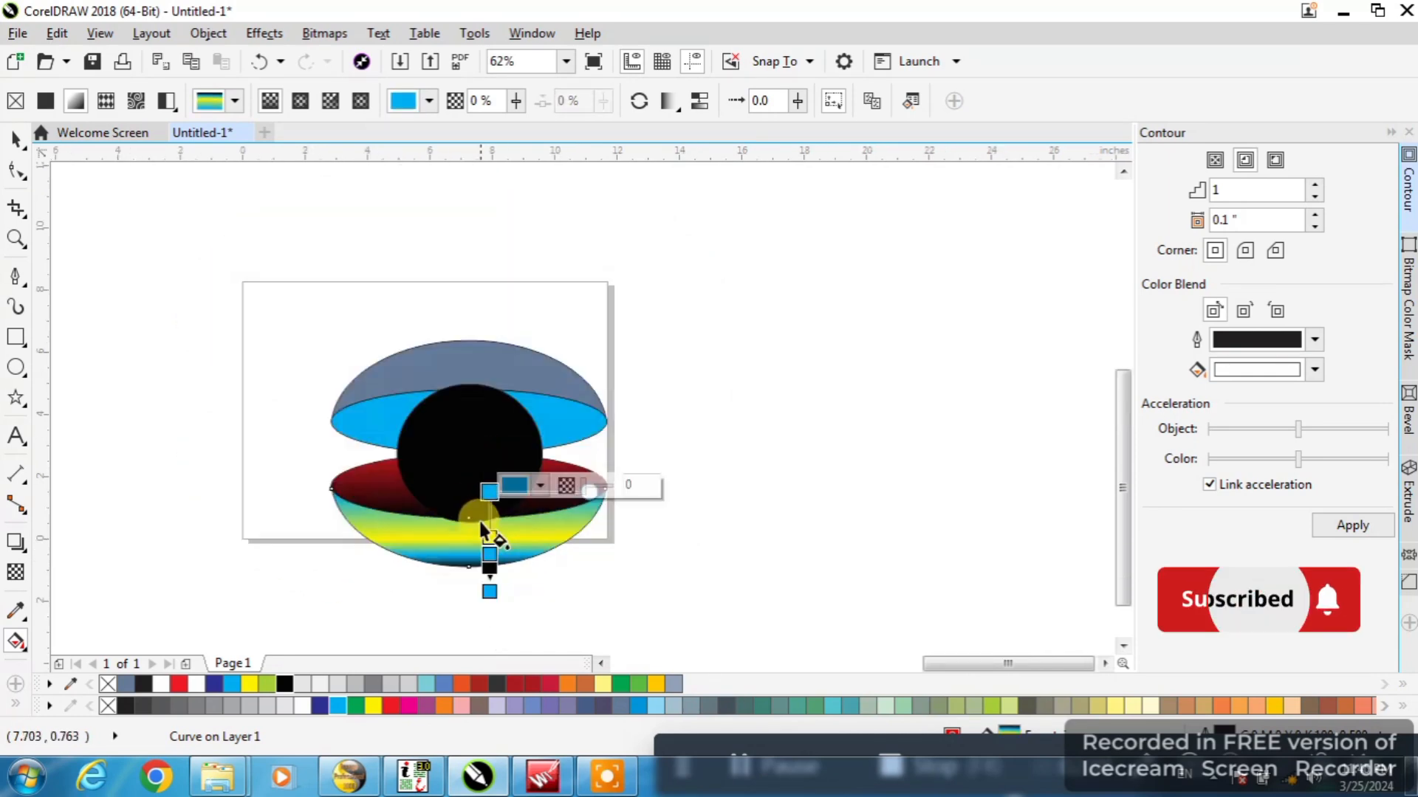
key(space)
mouse_move(272, 627)
mouse_down()
mouse_move(573, 452)
mouse_move(674, 421)
mouse_up()
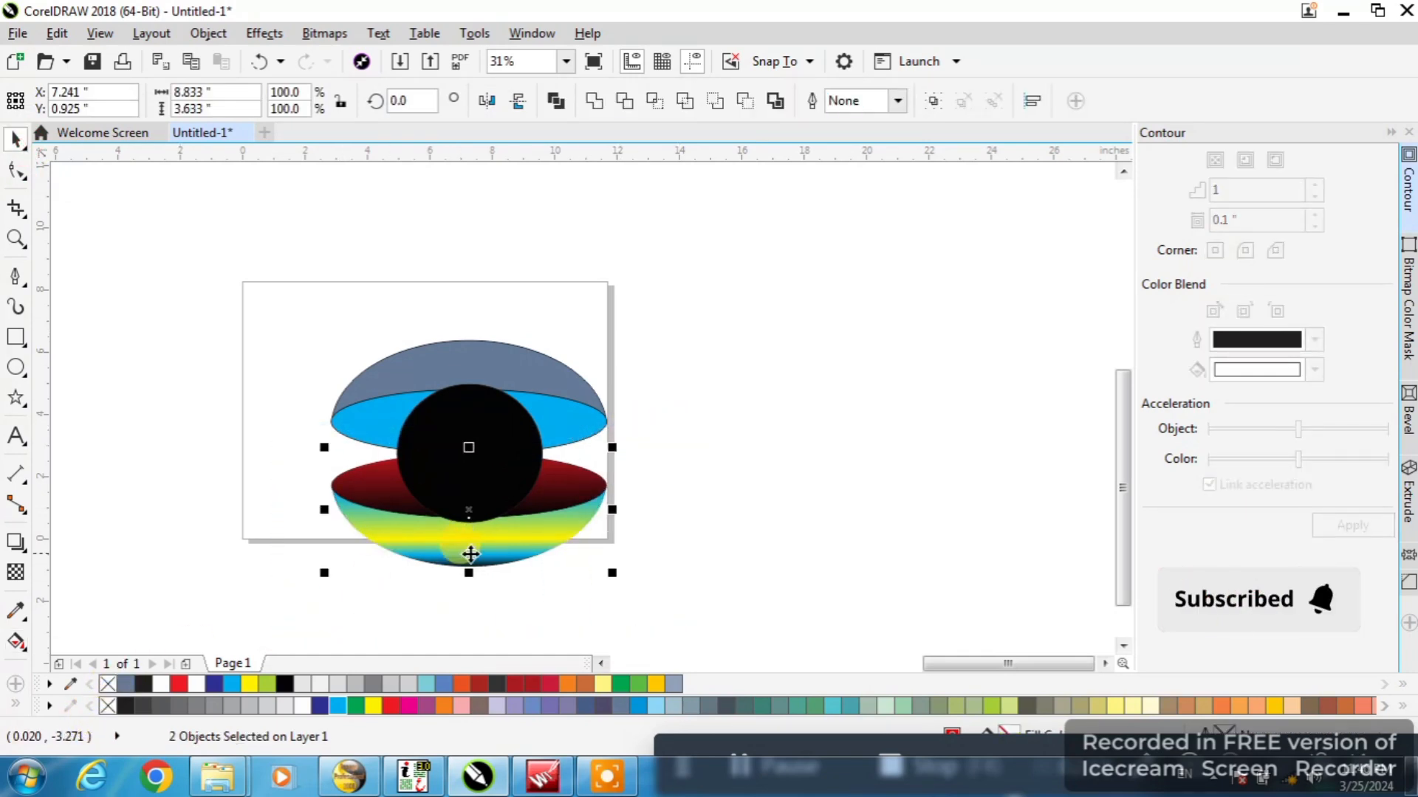
click(519, 595)
Delete the upper blue-gray dome together with its cyan ellipse
drag(654, 437, 258, 604)
drag(668, 329, 223, 487)
key(Delete)
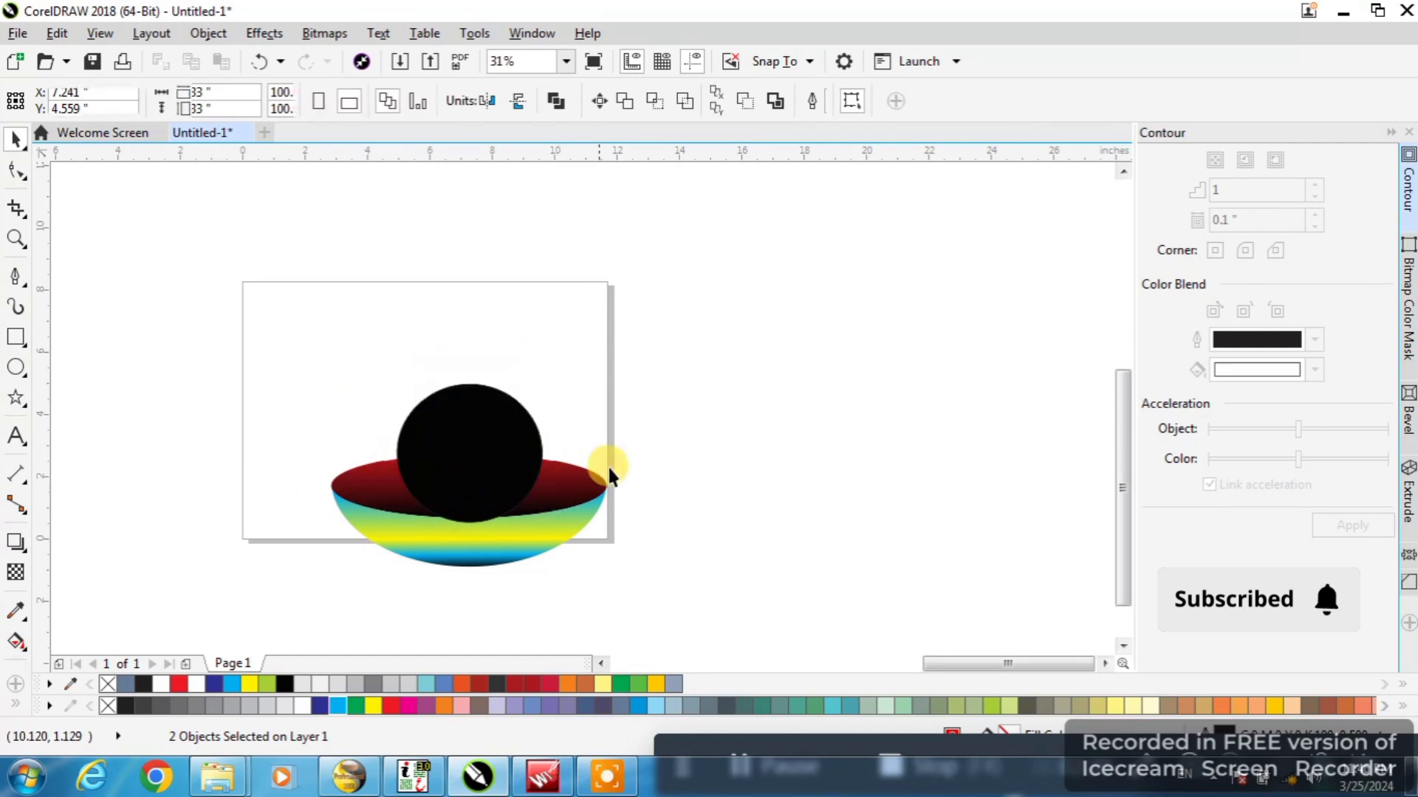
Duplicate the gradient bowl and red ellipse above the original and mirror the copy vertically as the upper dome
drag(658, 412, 286, 630)
right_click(468, 409)
drag(468, 552, 539, 399)
click(517, 100)
scroll(526, 359, up, 2)
scroll(554, 353, down, 2)
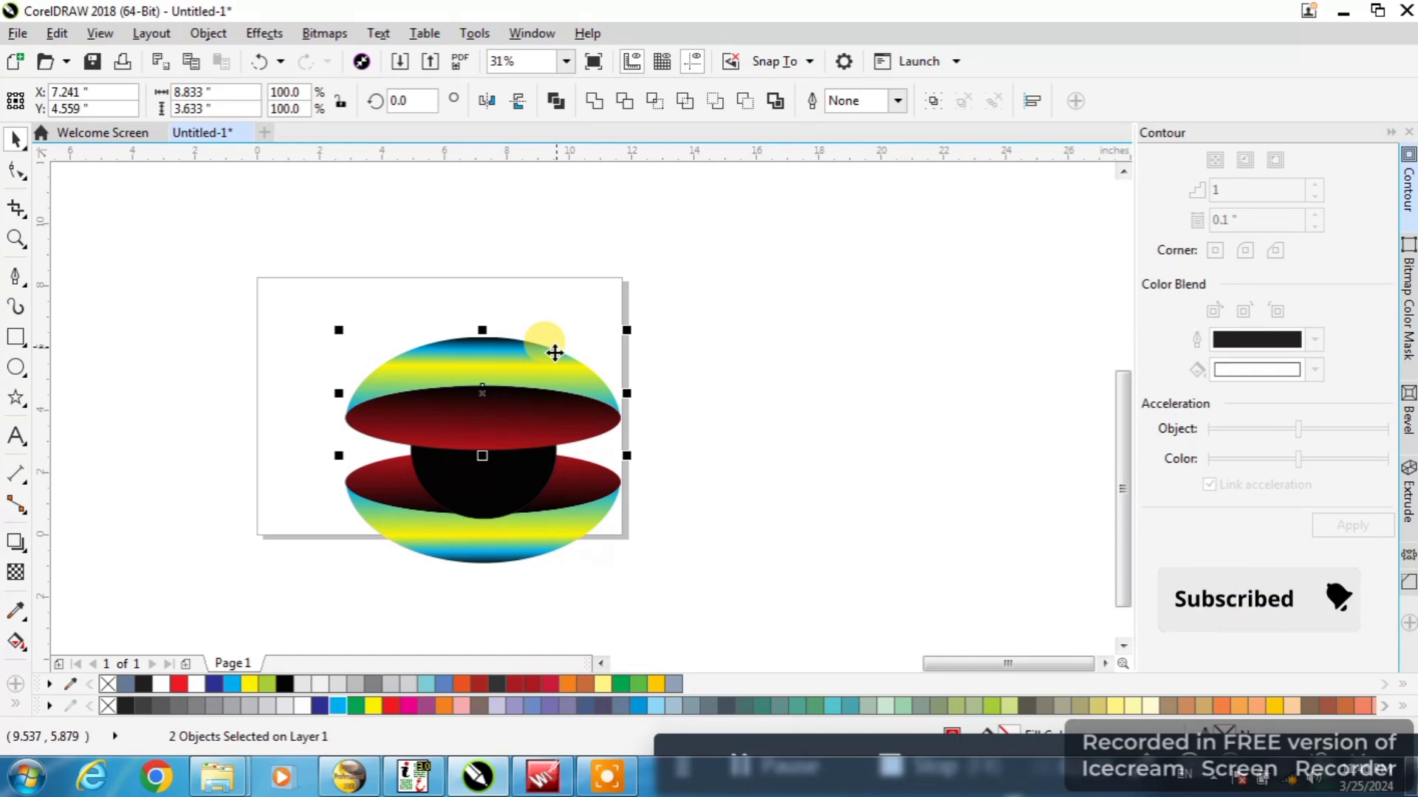
Send the upper dome copy behind the black circle and select the circle
key(shift+Page_Down)
click(677, 298)
click(526, 418)
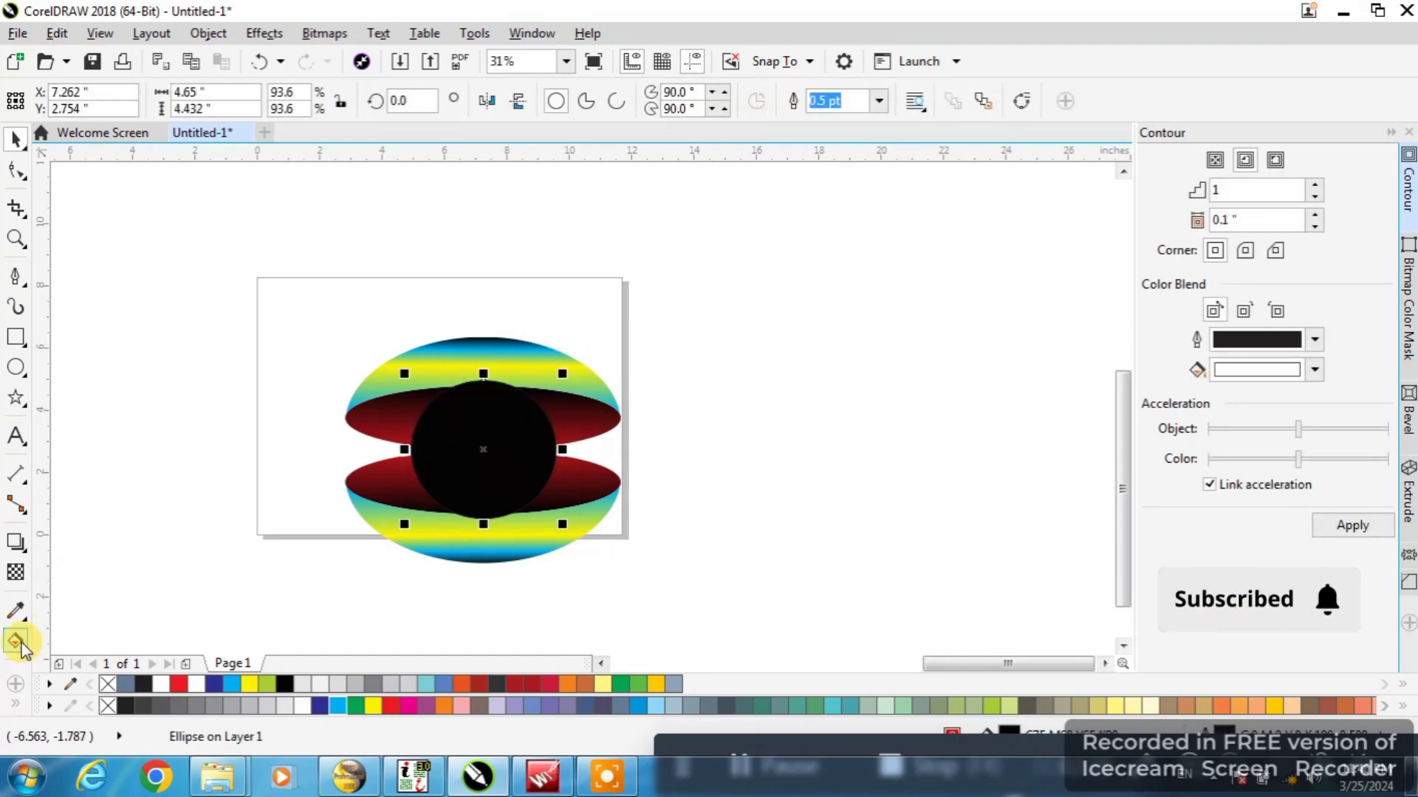
Try Smart Fill on the area of the central black circle
click(16, 641)
click(458, 445)
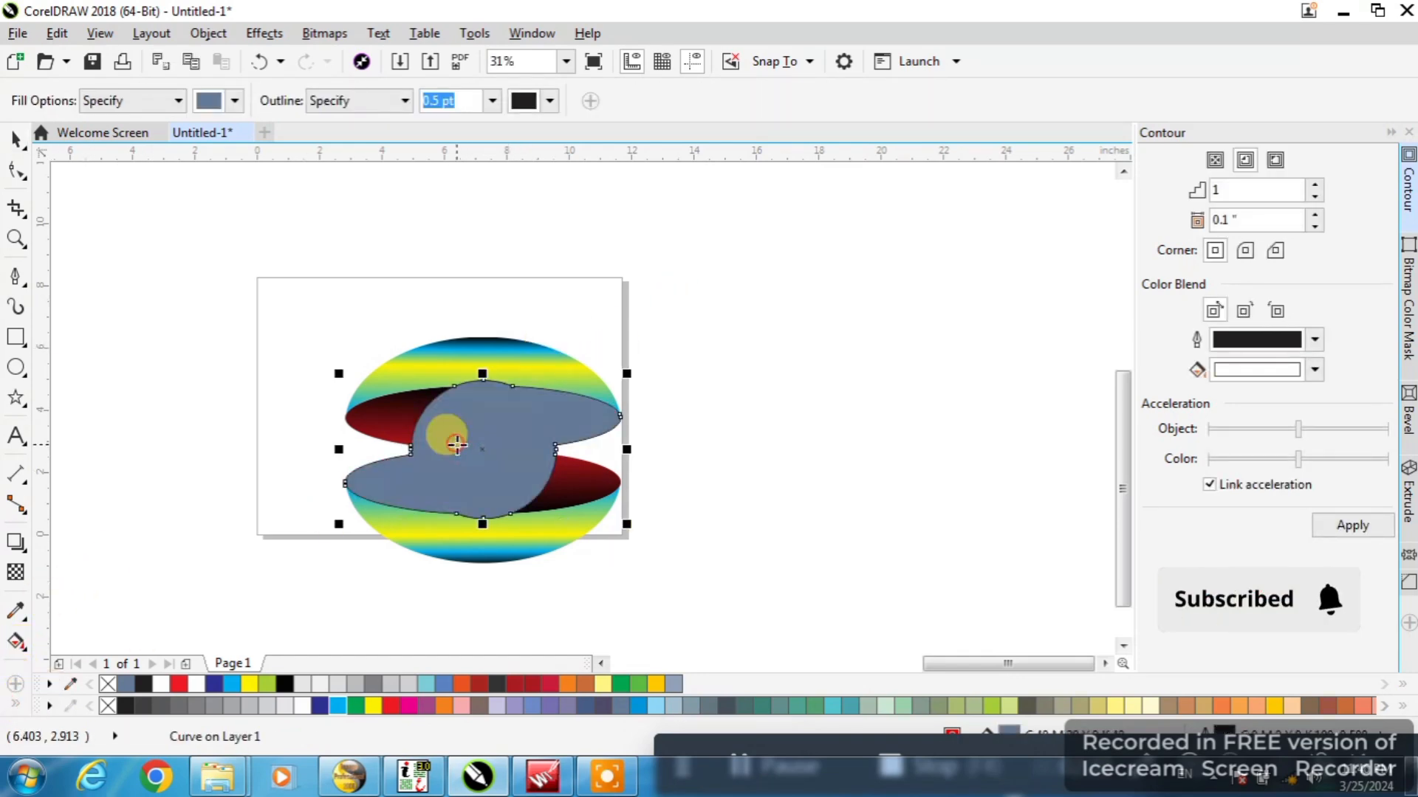
key(ctrl+z)
click(15, 138)
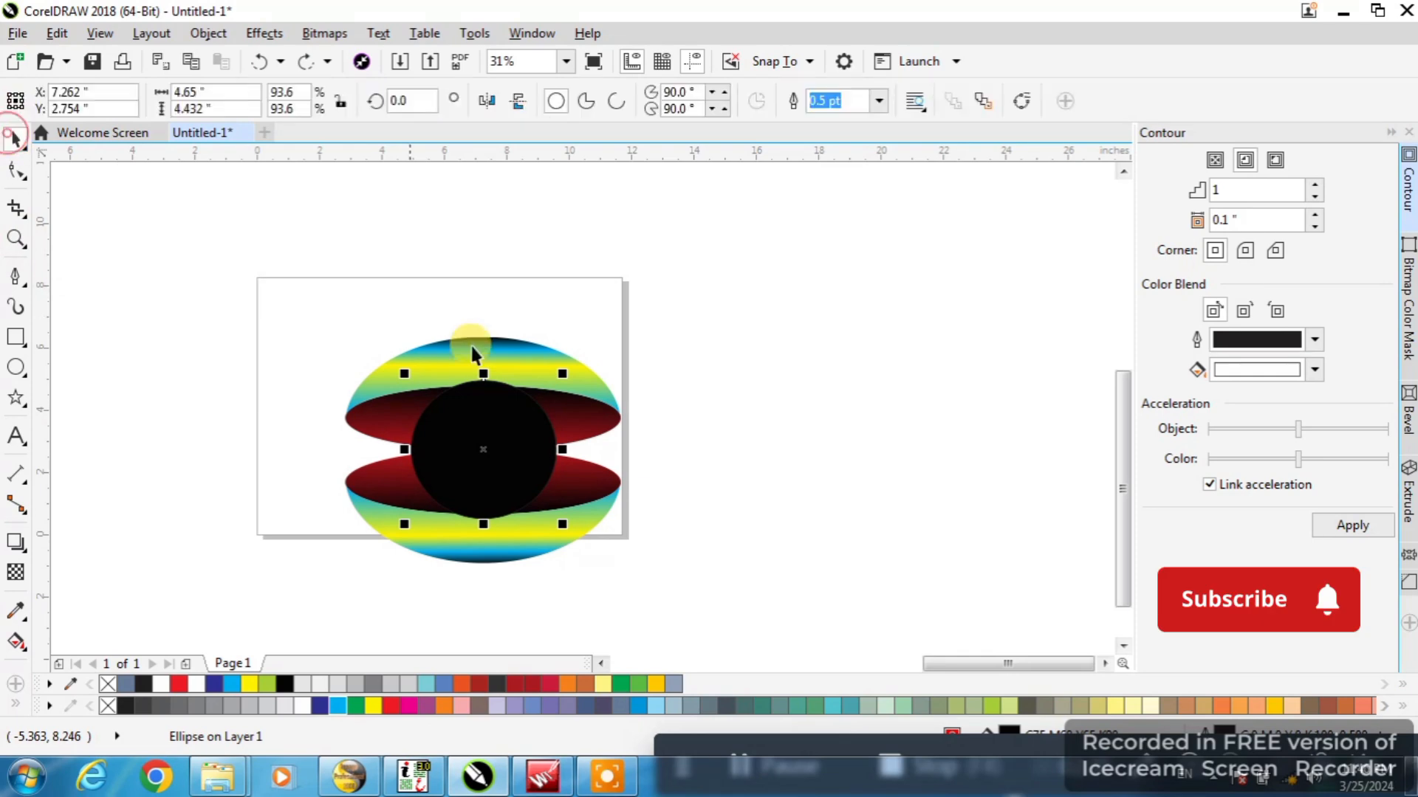
Intersect the upper red ellipse with the central black circle
scroll(514, 403, up, 2)
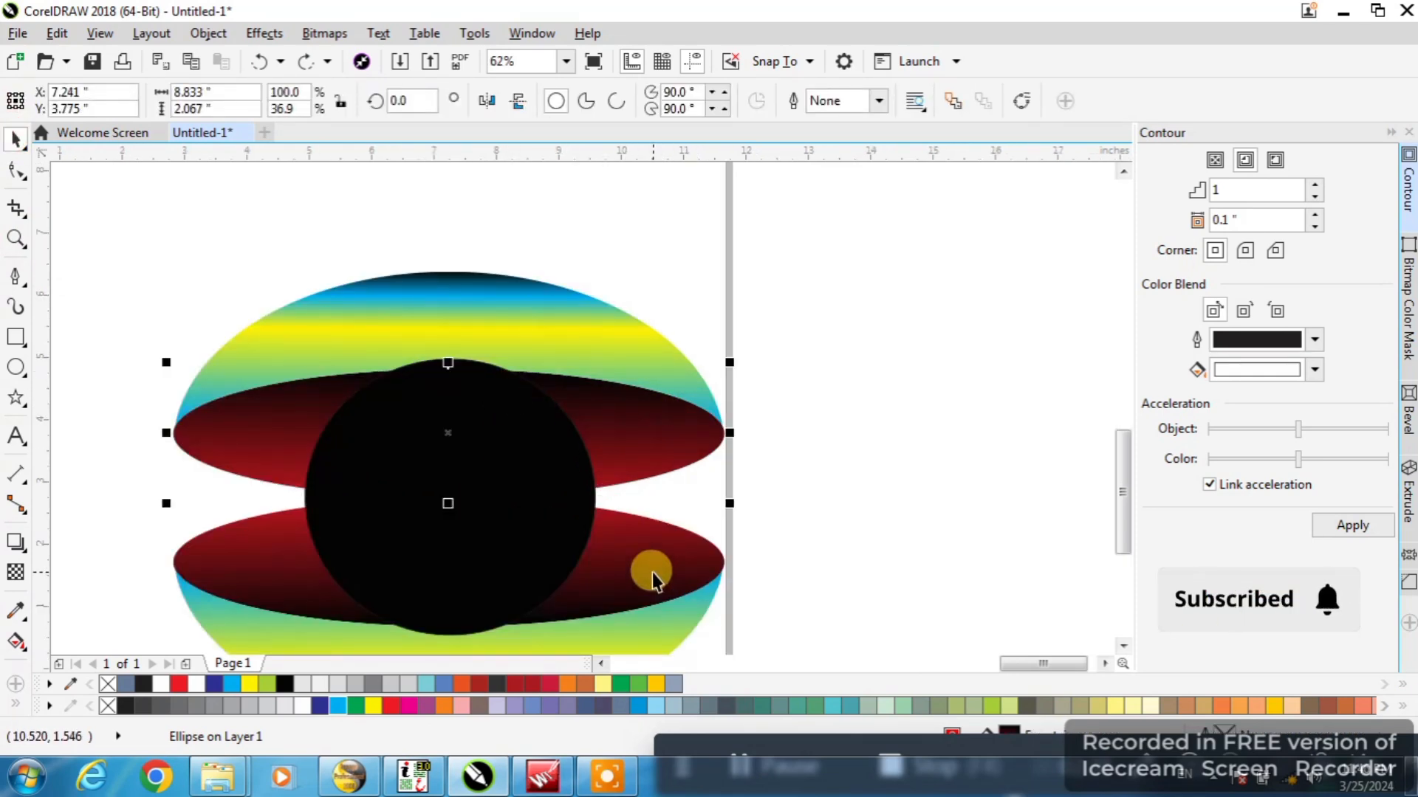
click(583, 197)
click(542, 521)
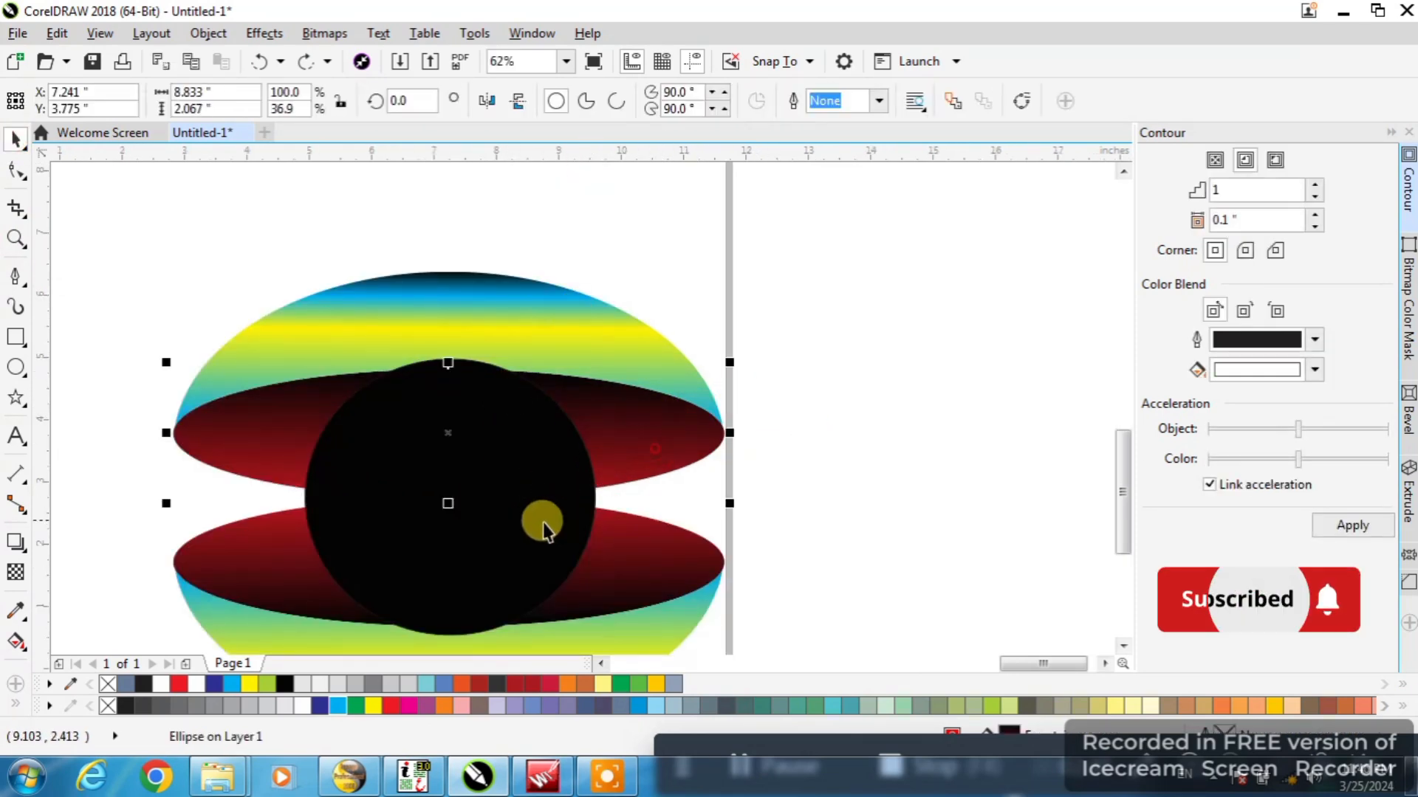
click(652, 101)
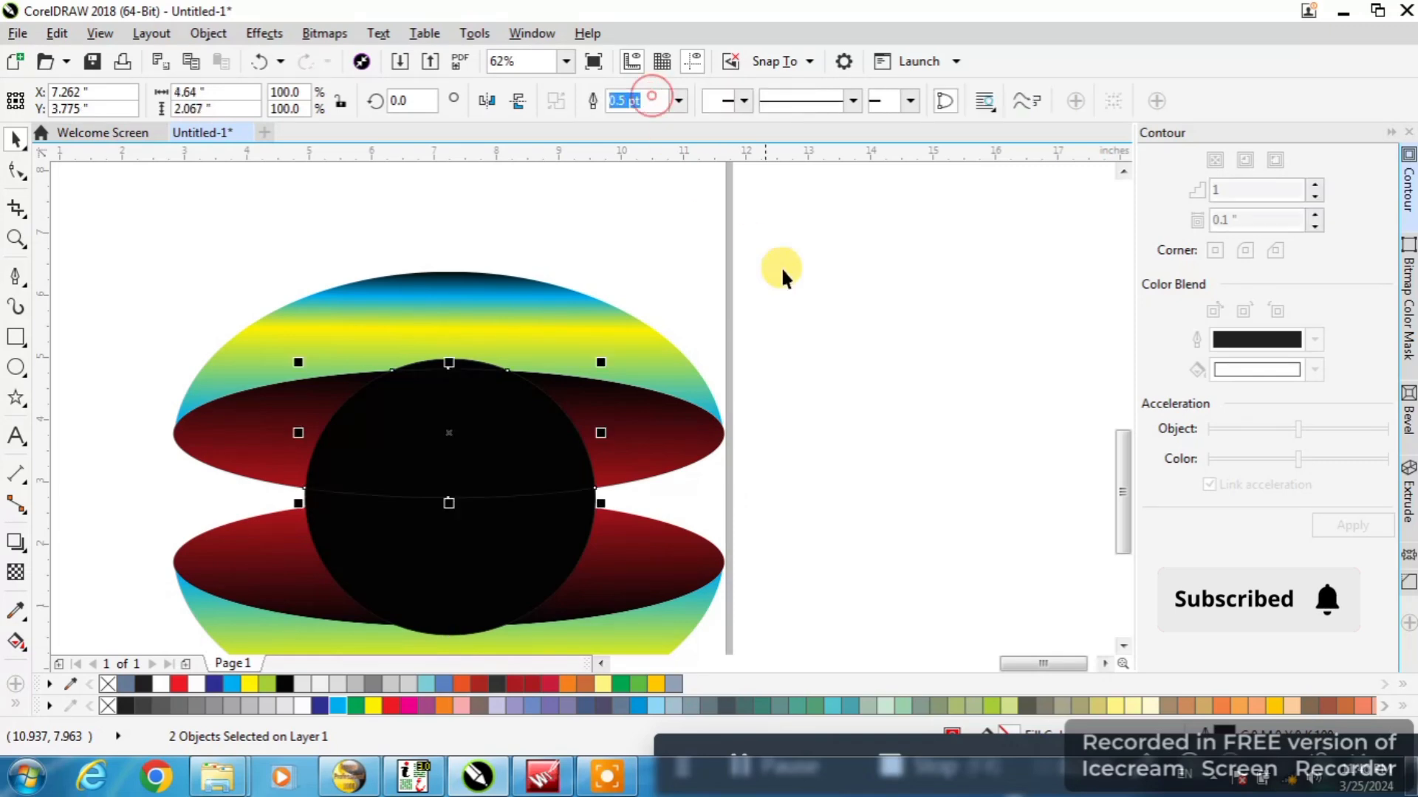
click(796, 317)
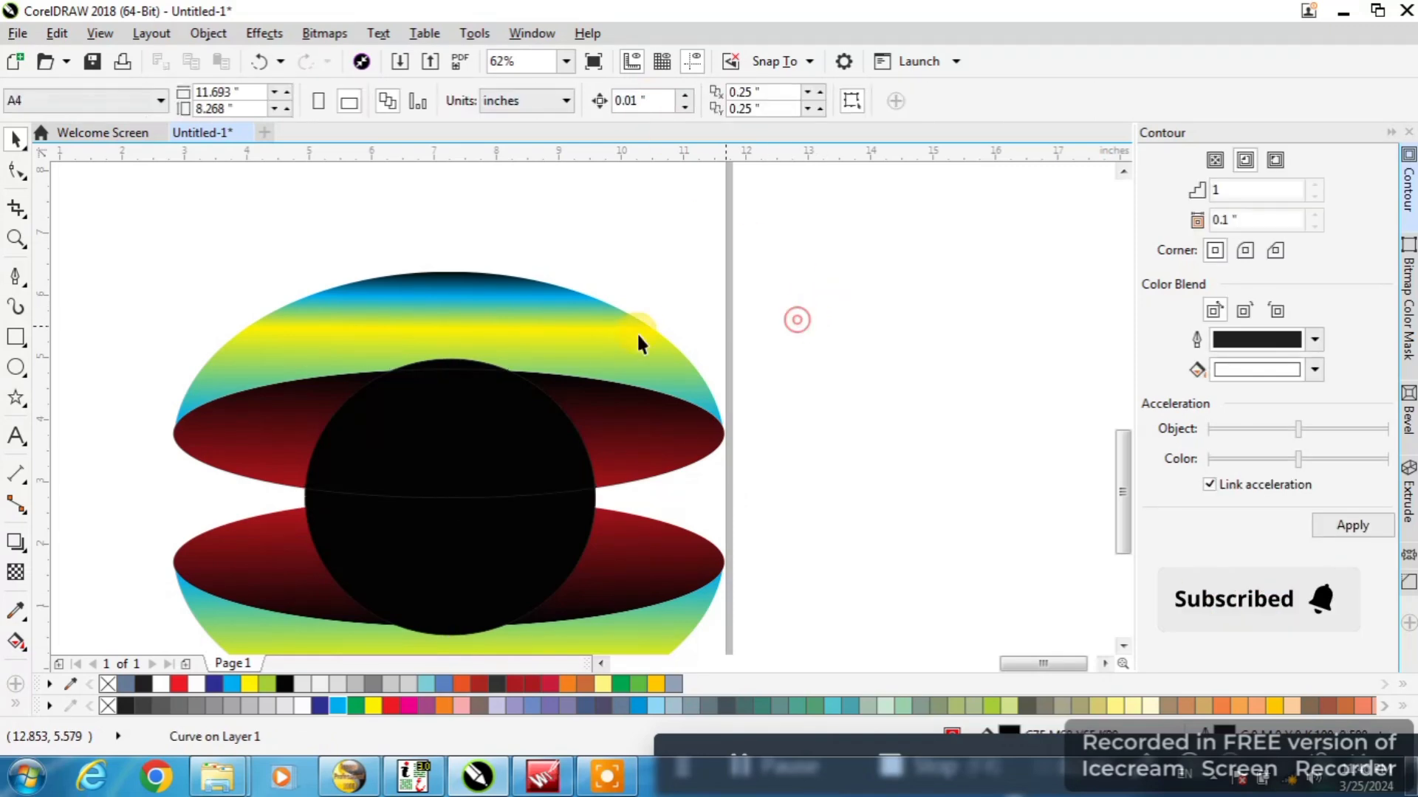
Intersect the lower red ellipse with the central black circle
scroll(462, 364, up, 2)
scroll(624, 515, down, 2)
click(624, 515)
shift+click(535, 560)
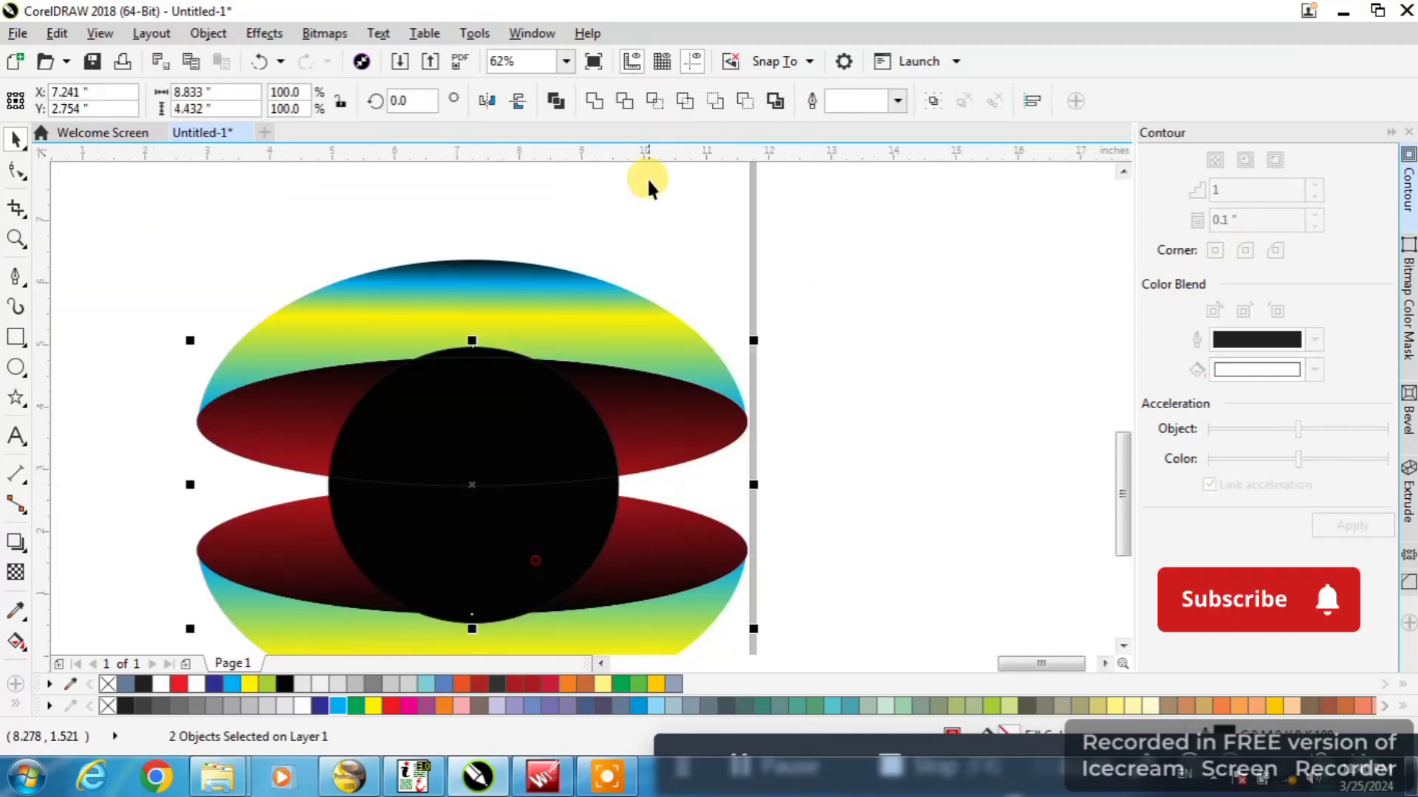
click(653, 101)
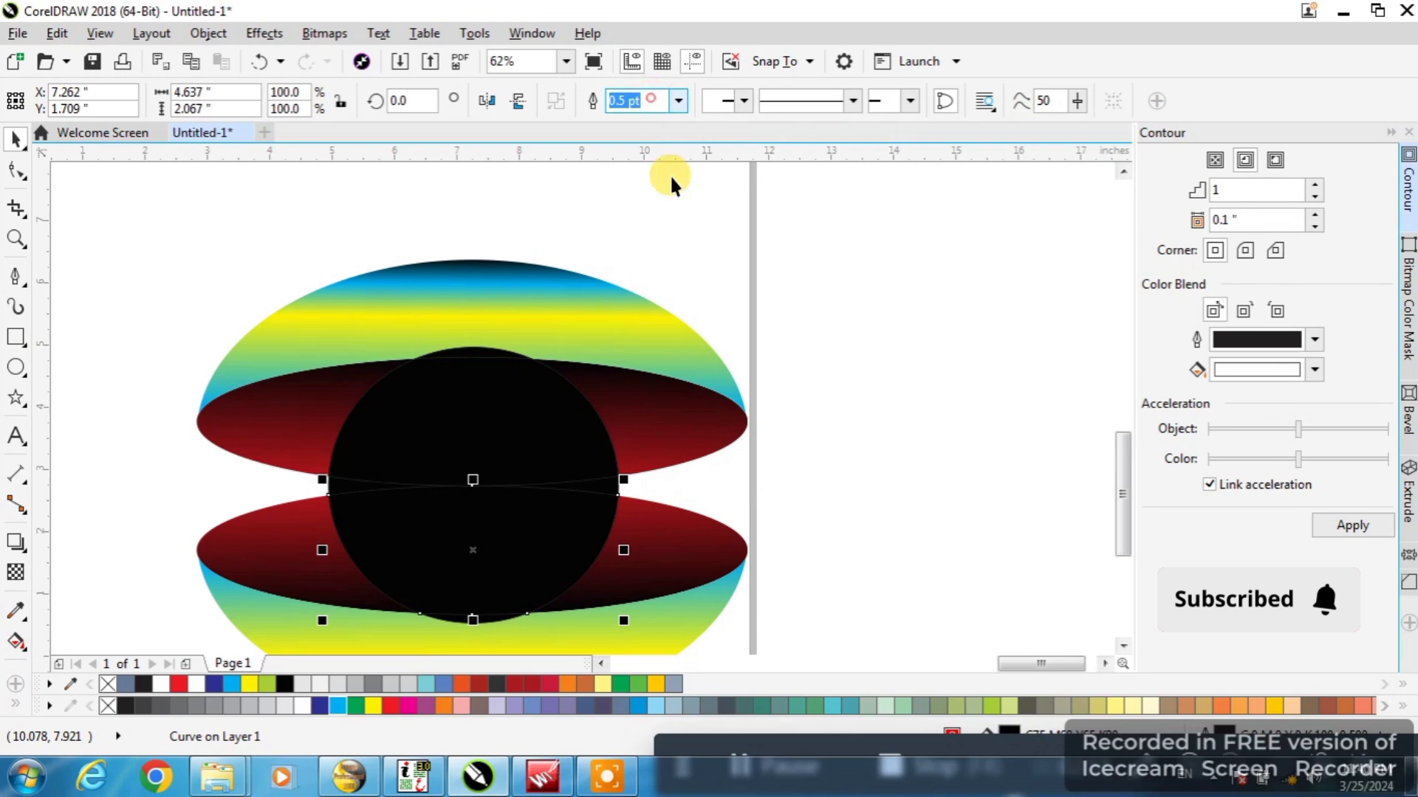
click(764, 359)
Try to close the gap without the full circle by moving the lower intersection piece's right corner node up to the upper piece
scroll(479, 347, up, 3)
click(510, 307)
scroll(511, 303, down, 3)
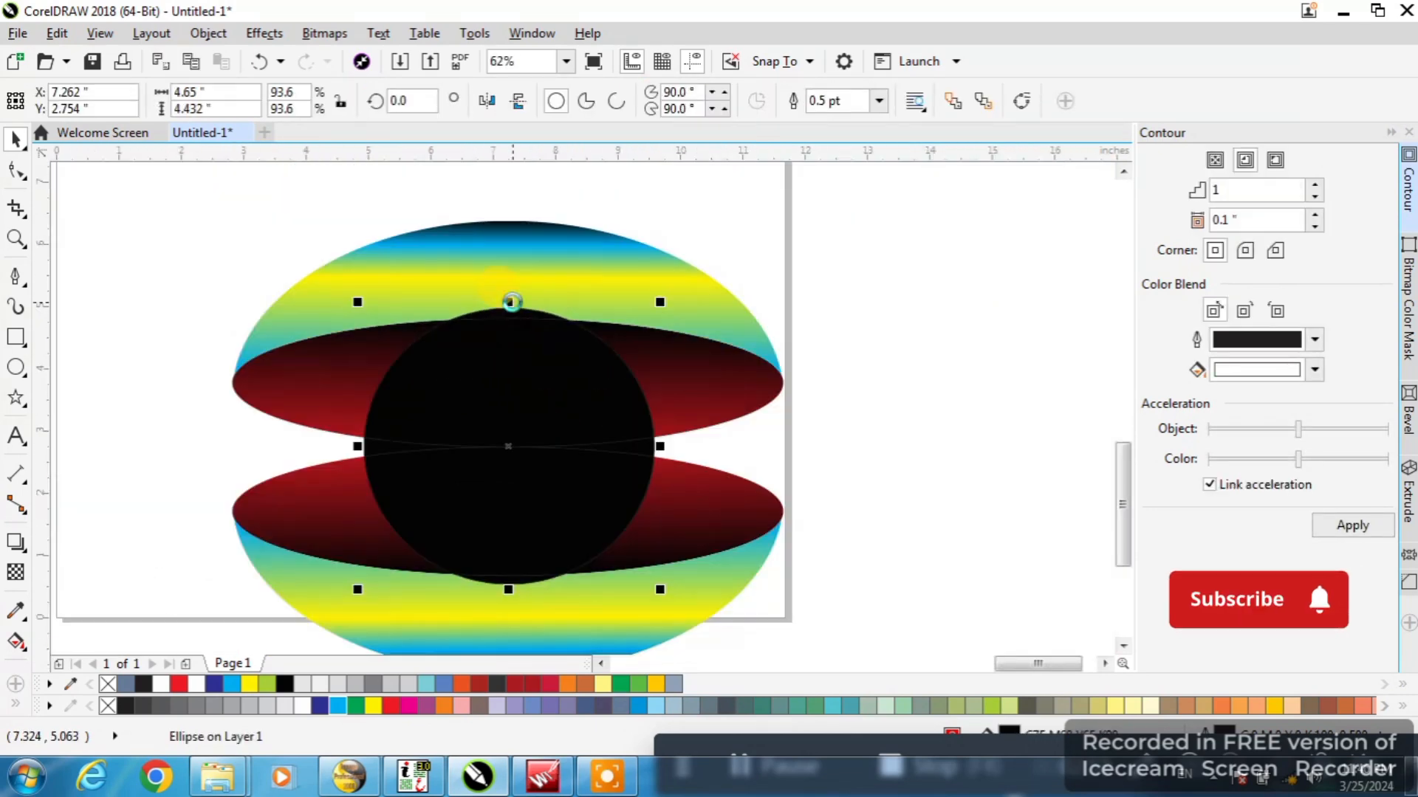
key(F10)
click(599, 481)
scroll(632, 468, up, 3)
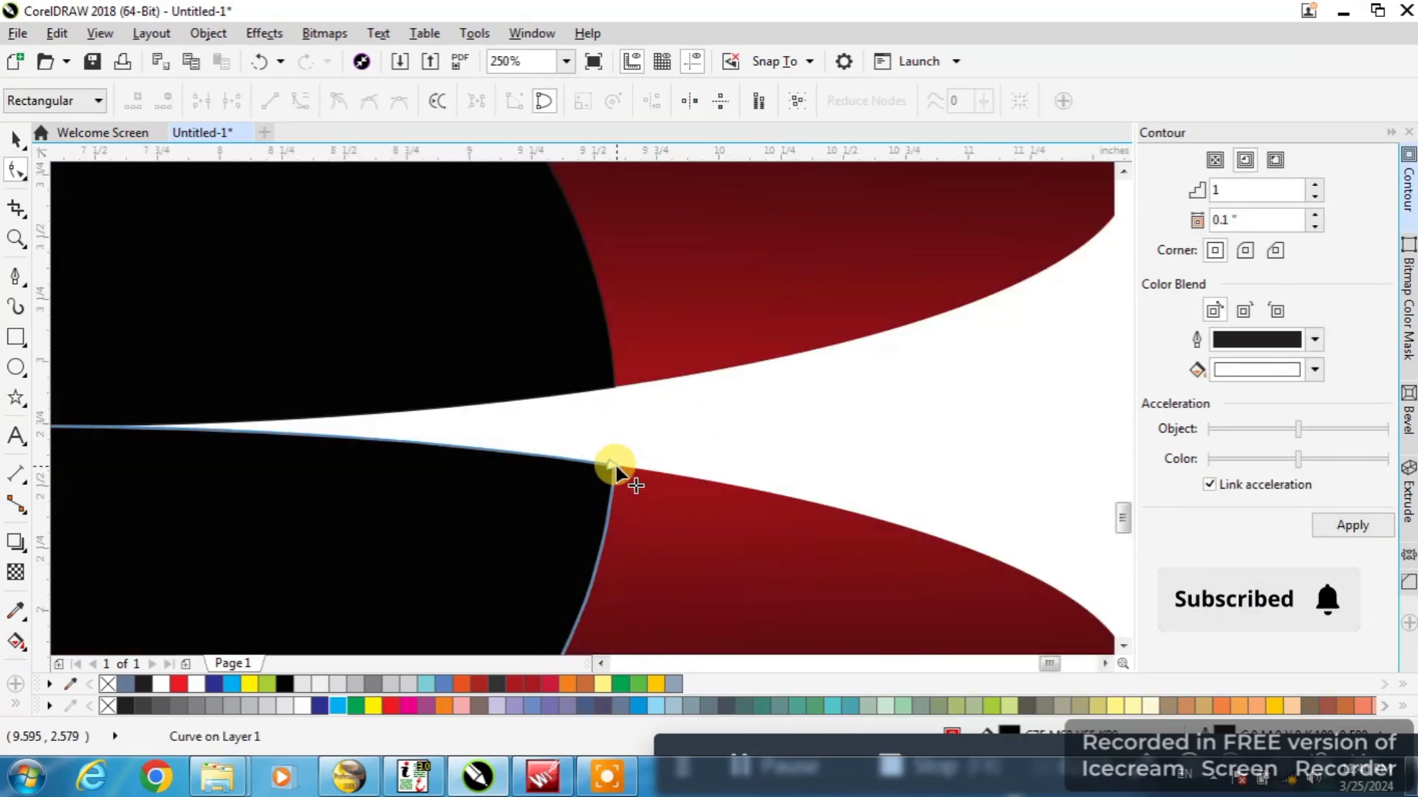
drag(613, 467, 617, 390)
scroll(618, 391, down, 3)
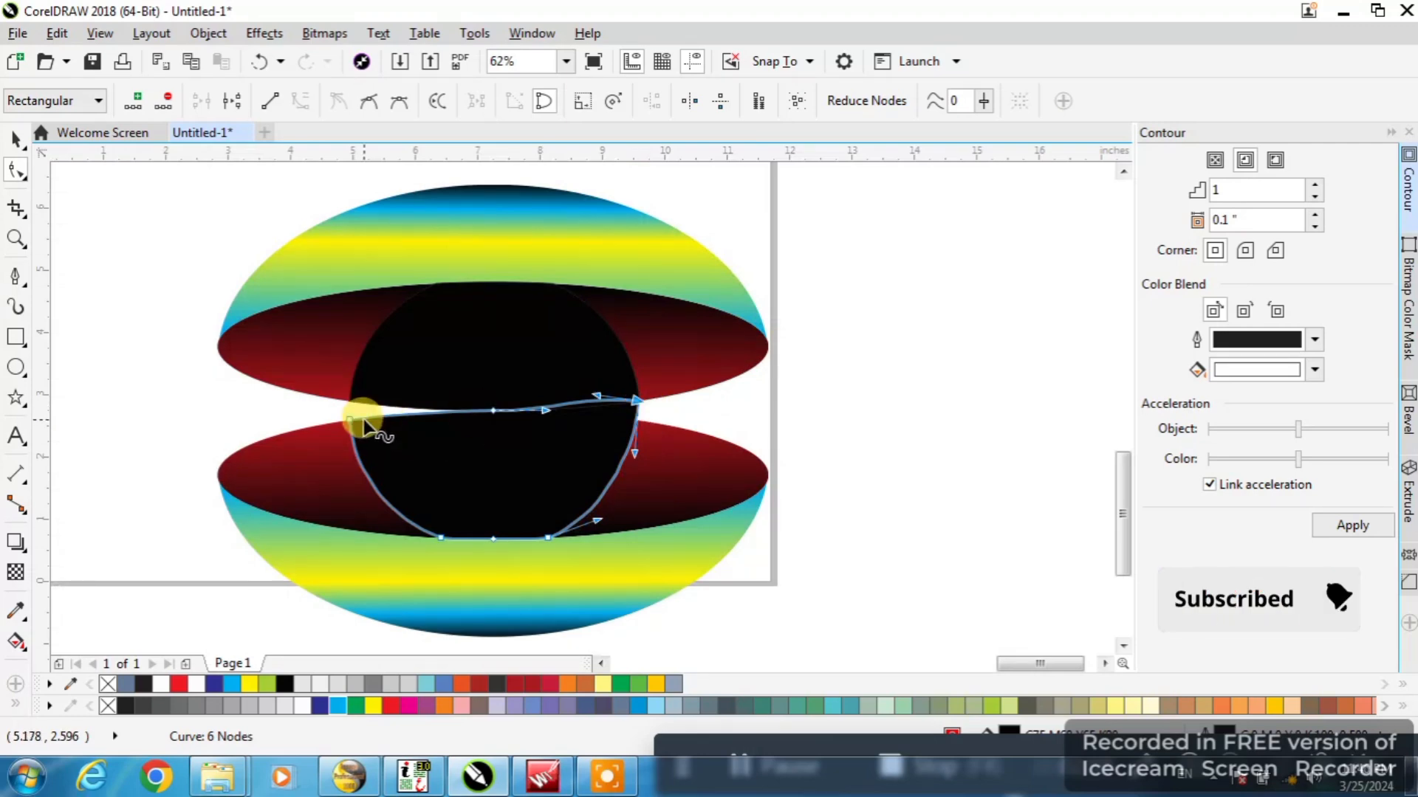
click(260, 63)
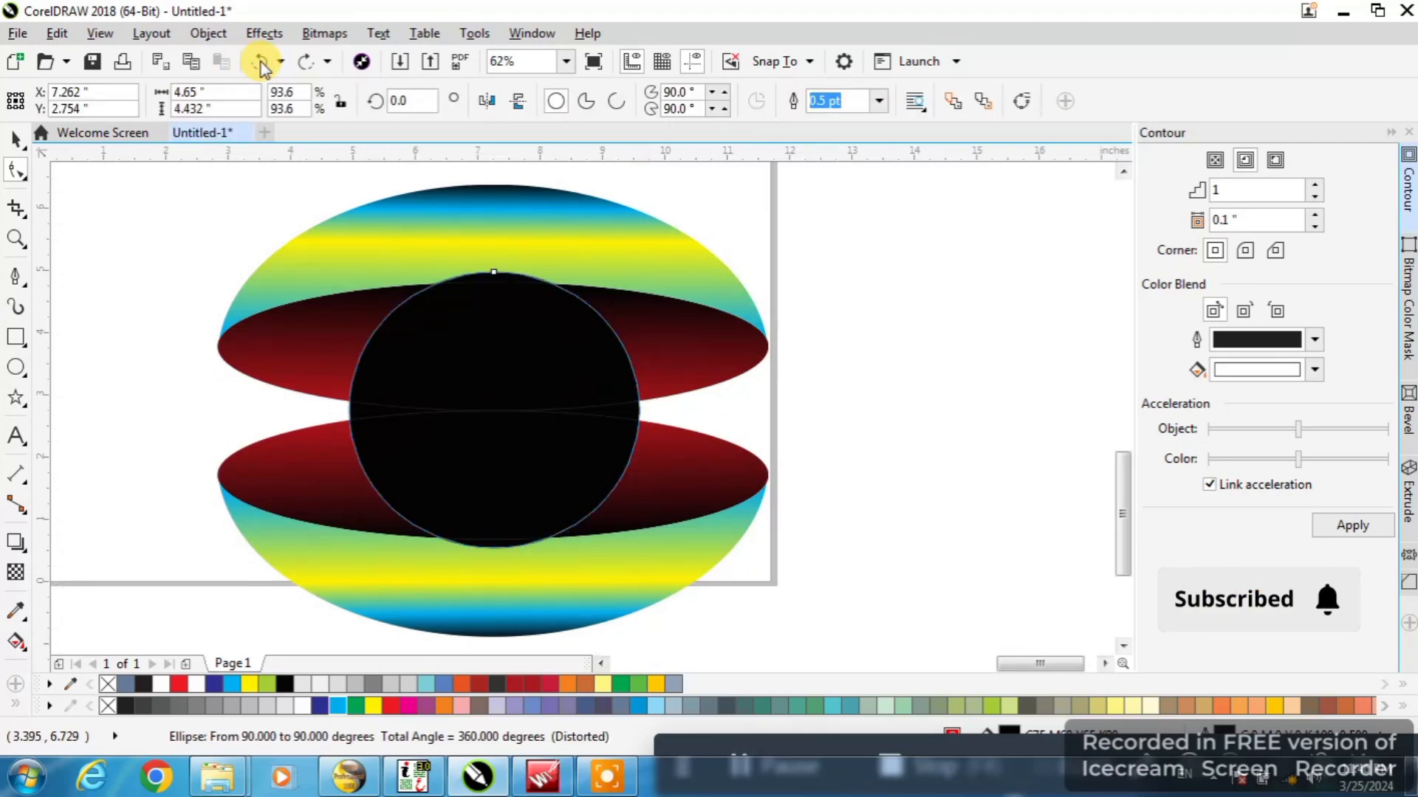
click(16, 139)
Fill the narrow wedge between the two intersection pieces on the circle's left side using Smart Fill
click(355, 441)
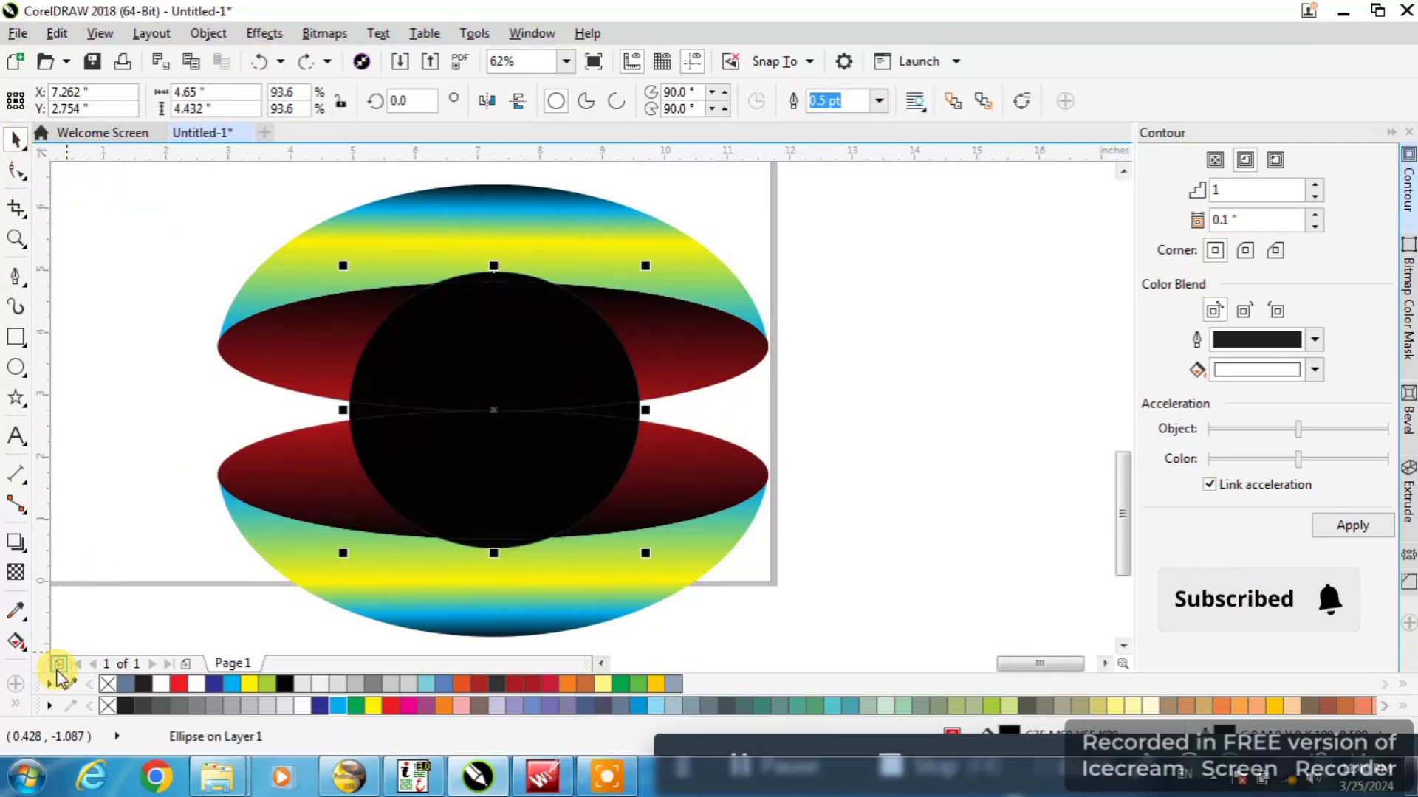
click(14, 689)
click(14, 703)
click(49, 692)
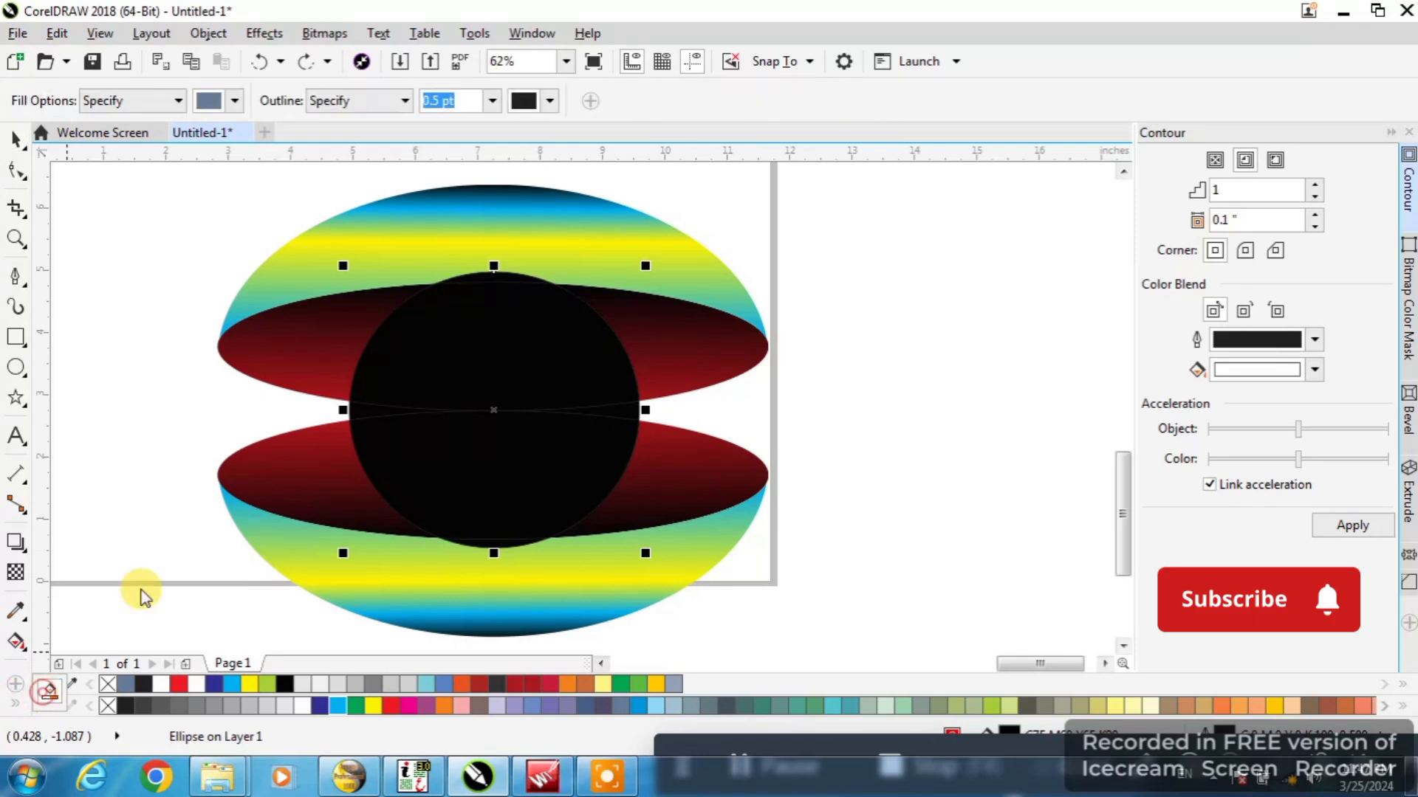
scroll(368, 406, up, 2)
click(360, 408)
Try to fill the matching wedge on the circle's right side using Smart Fill
scroll(272, 403, down, 1)
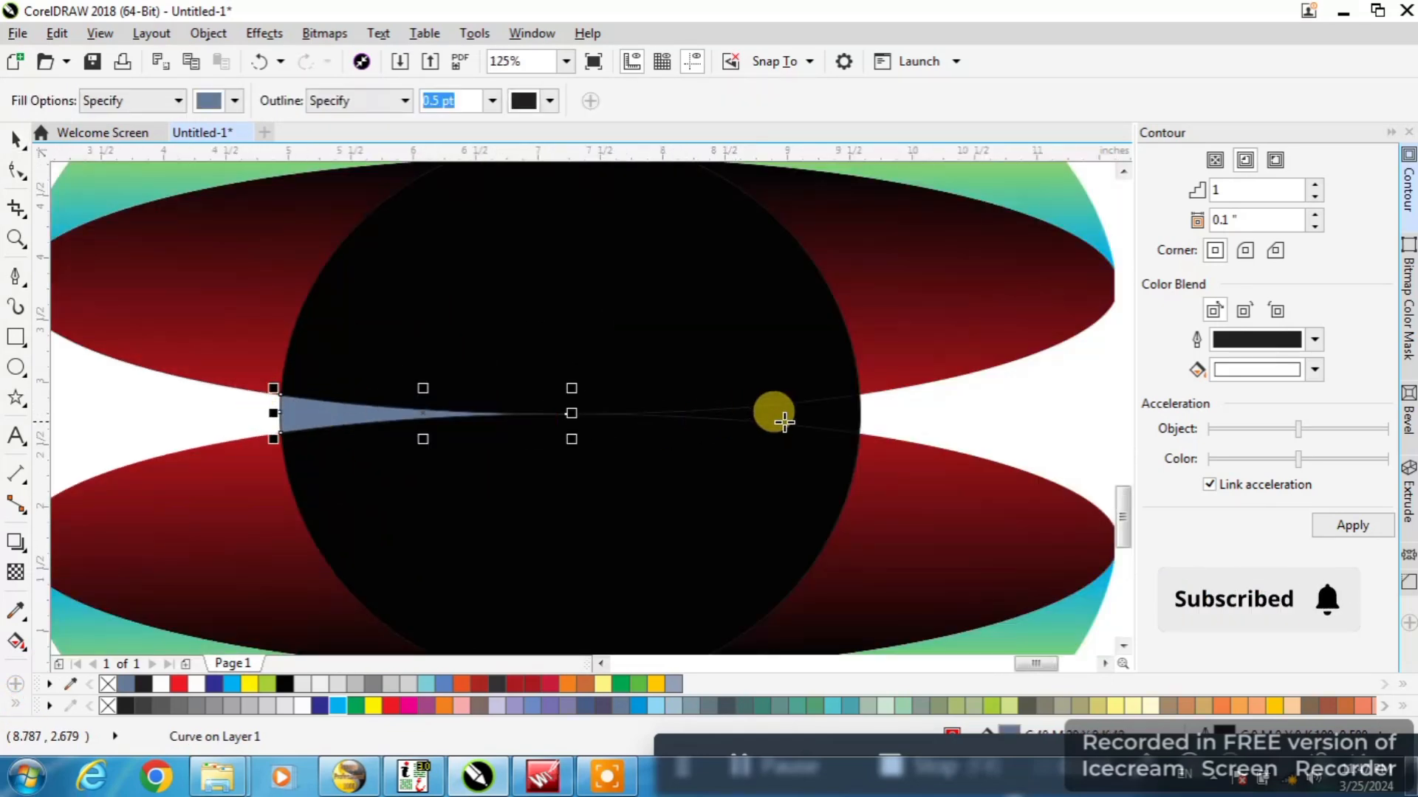
click(804, 414)
click(258, 61)
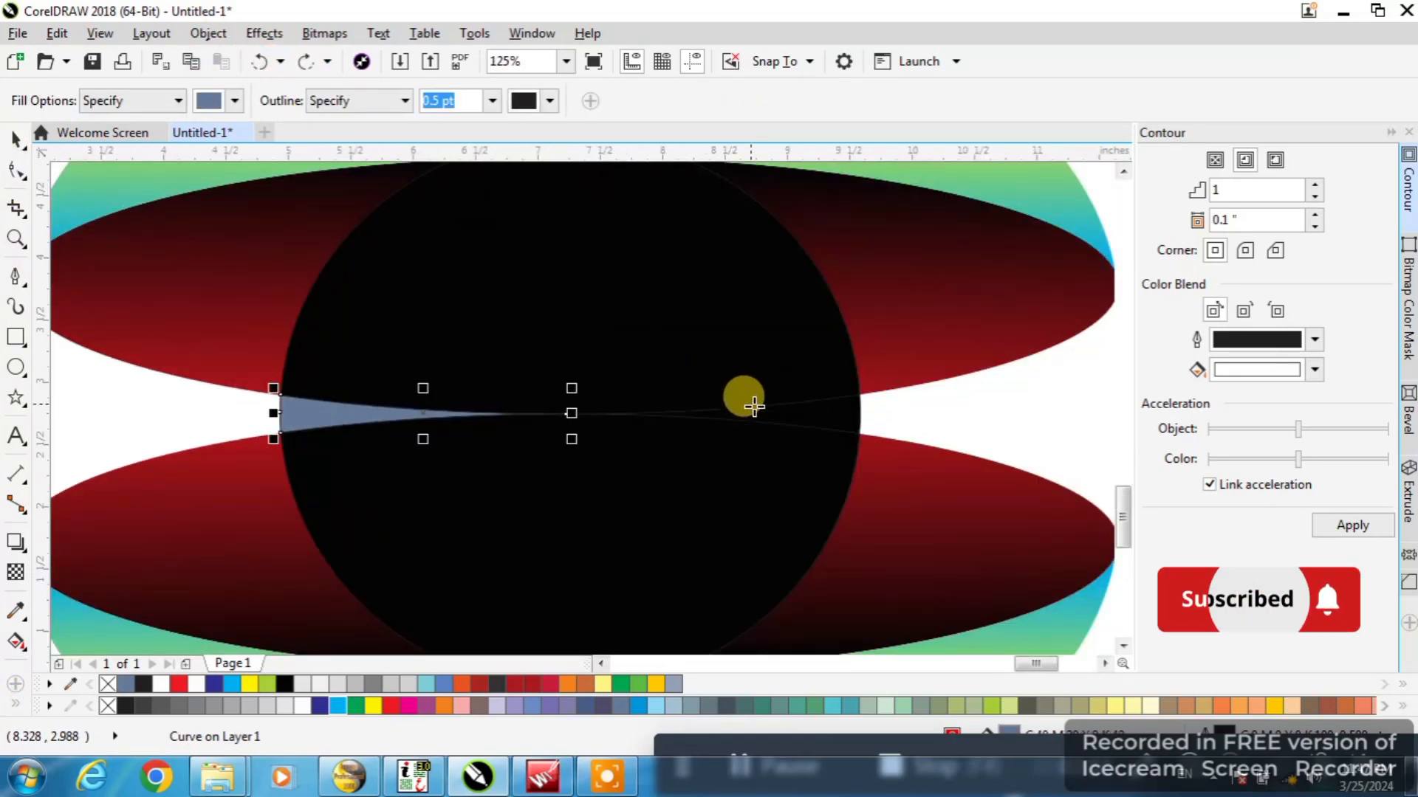
click(716, 406)
scroll(451, 379, down, 1)
click(258, 61)
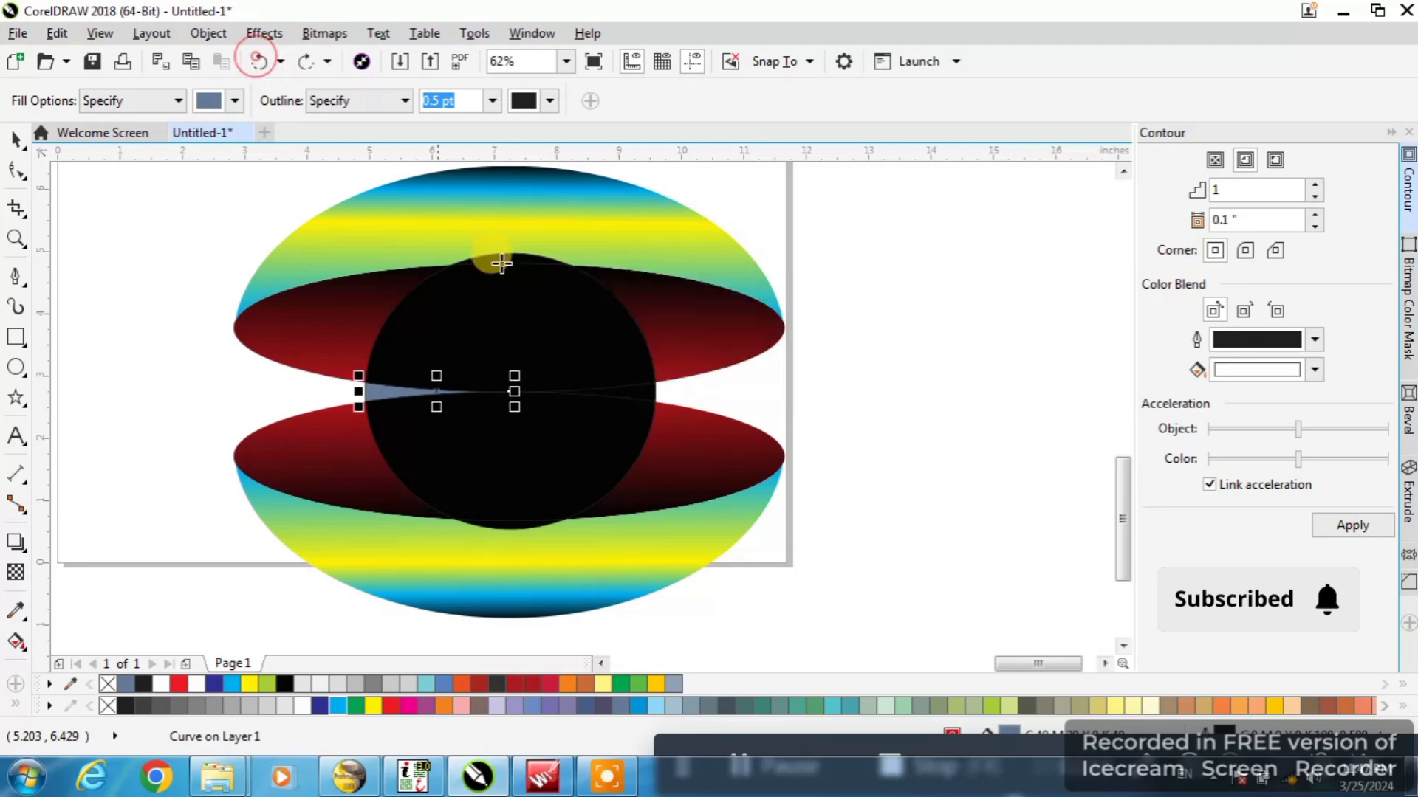
click(16, 139)
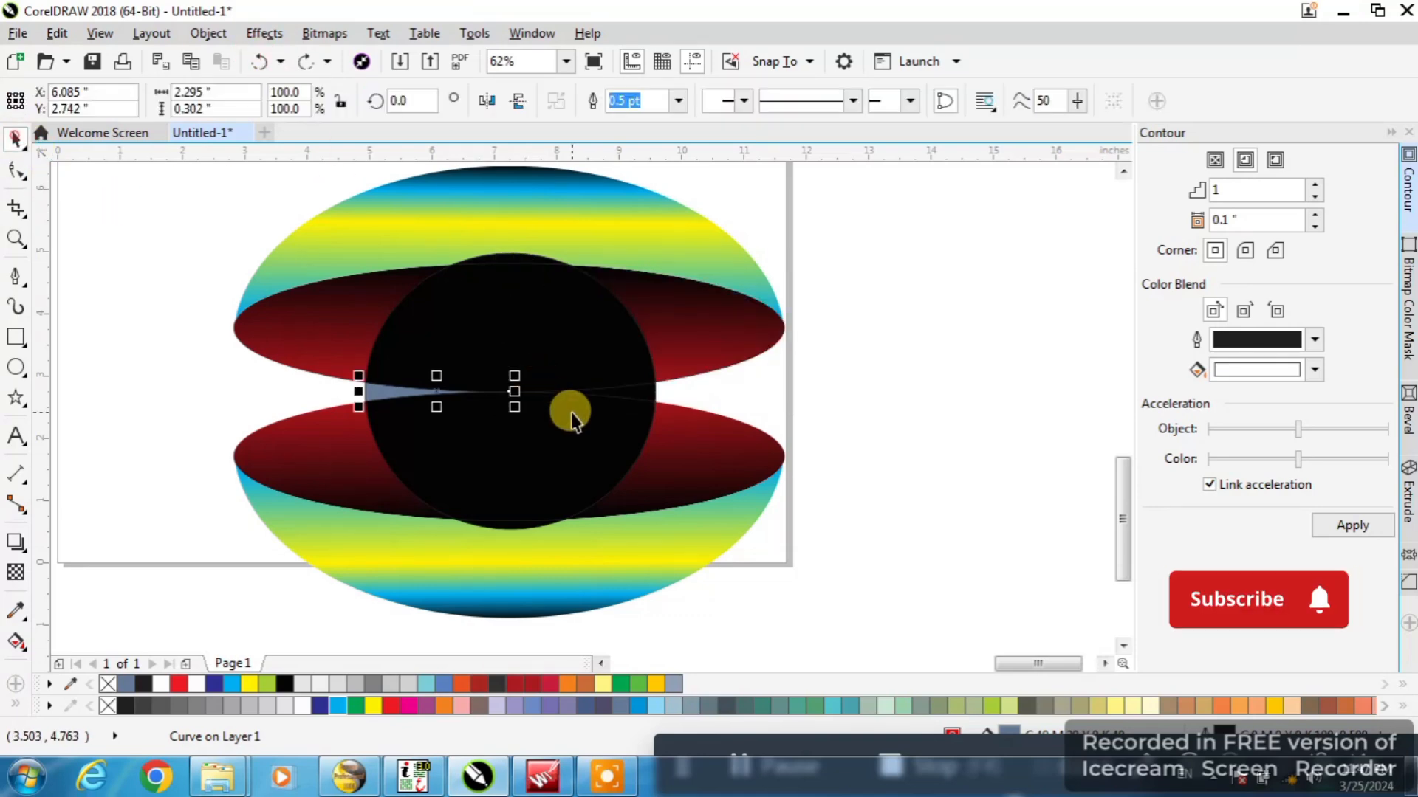
Delete the original black circle, keeping the intersection pieces and the blue-gray wedge
scroll(646, 393, up, 2)
click(647, 393)
scroll(647, 393, down, 2)
key(Delete)
Duplicate the blue-gray wedge into the gap on the right side and turn the copy by 180 degrees
click(401, 391)
drag(402, 397, 592, 397)
scroll(663, 396, up, 2)
drag(730, 396, 555, 399)
Fine-position the wedge copy so it sits flush with the right edges of the upper and lower black pieces
scroll(604, 404, up, 2)
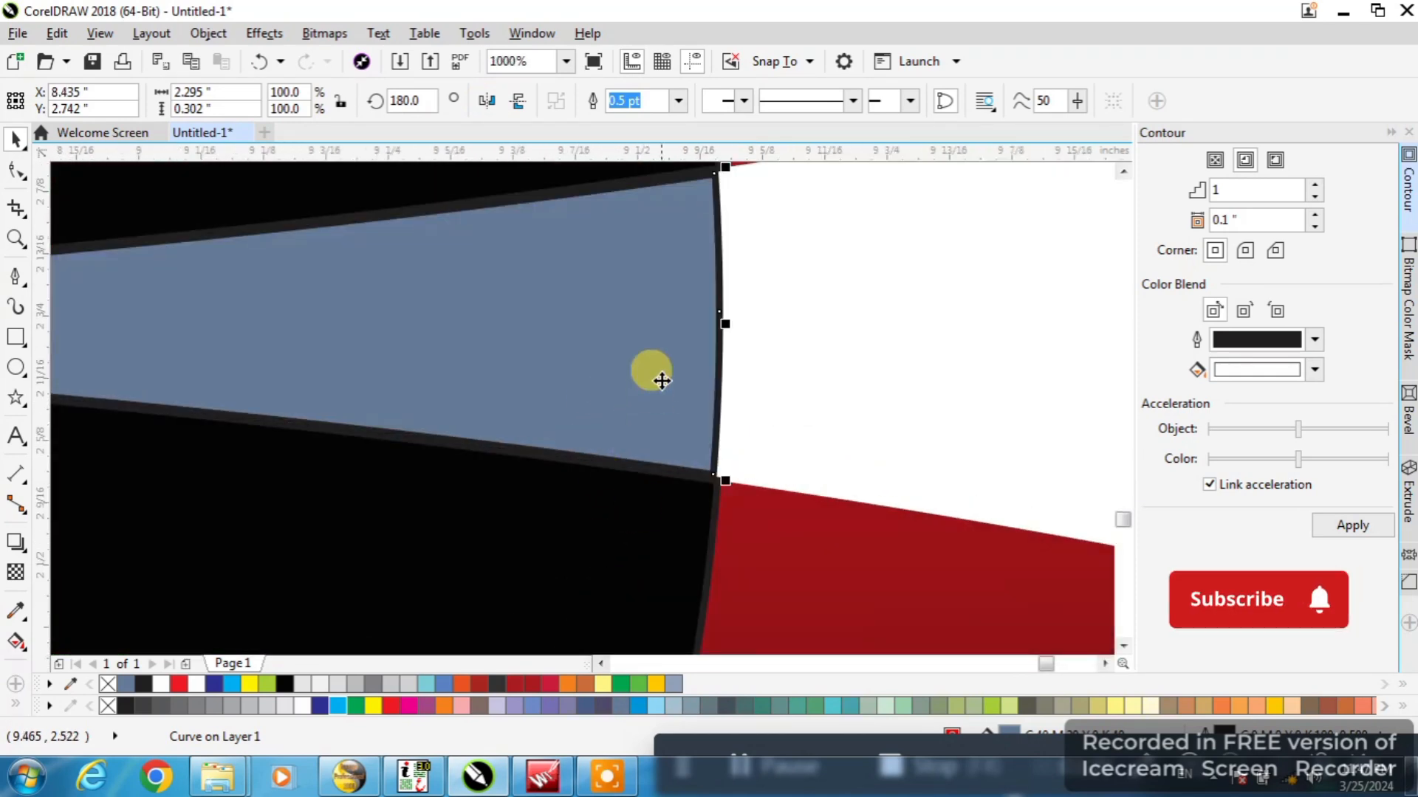
scroll(664, 369, up, 1)
drag(669, 367, 680, 369)
scroll(650, 401, down, 1)
scroll(650, 401, down, 1)
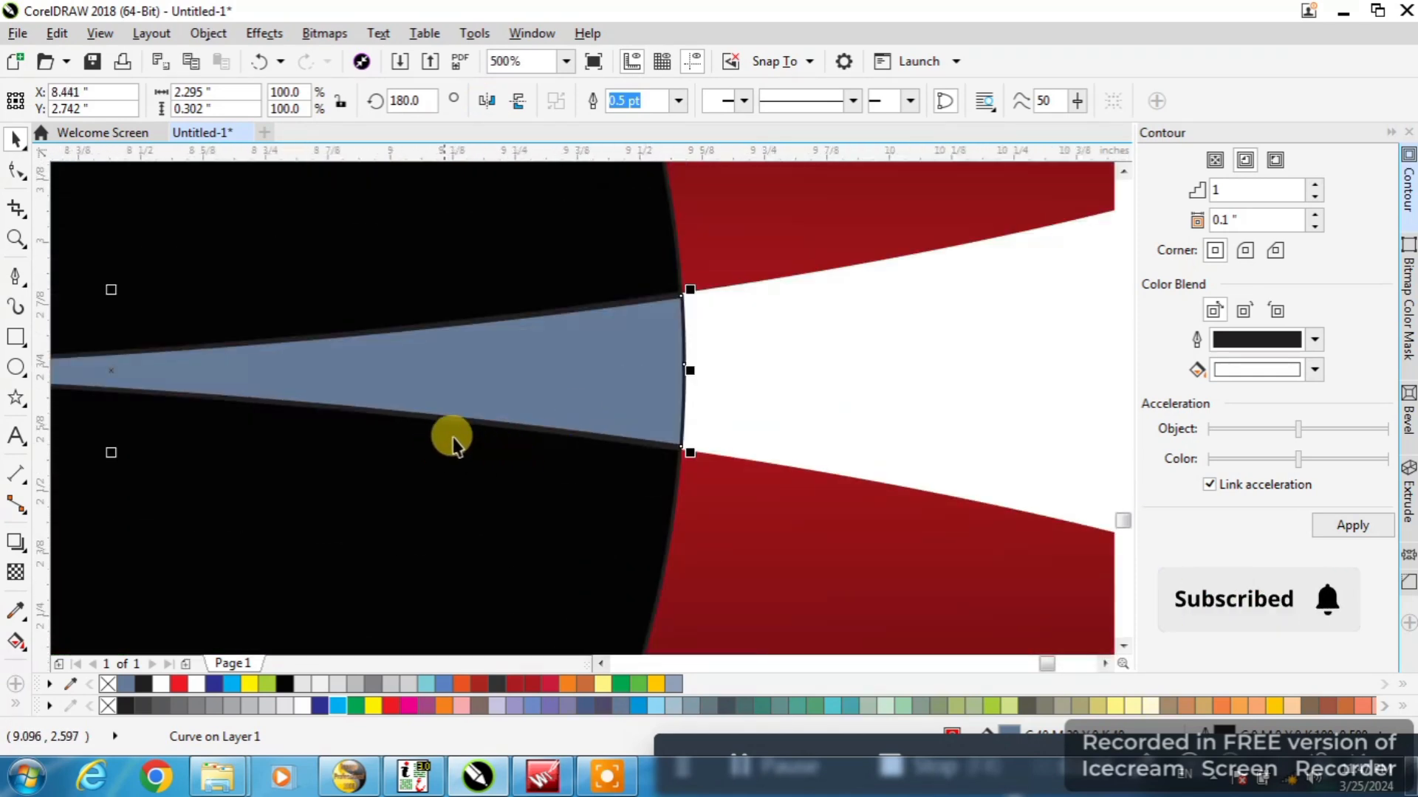
scroll(453, 443, down, 1)
scroll(283, 446, up, 1)
drag(282, 435, 282, 448)
scroll(433, 457, down, 1)
Weld the upper and lower black pieces with both blue-gray wedges into one shape
shift+click(544, 476)
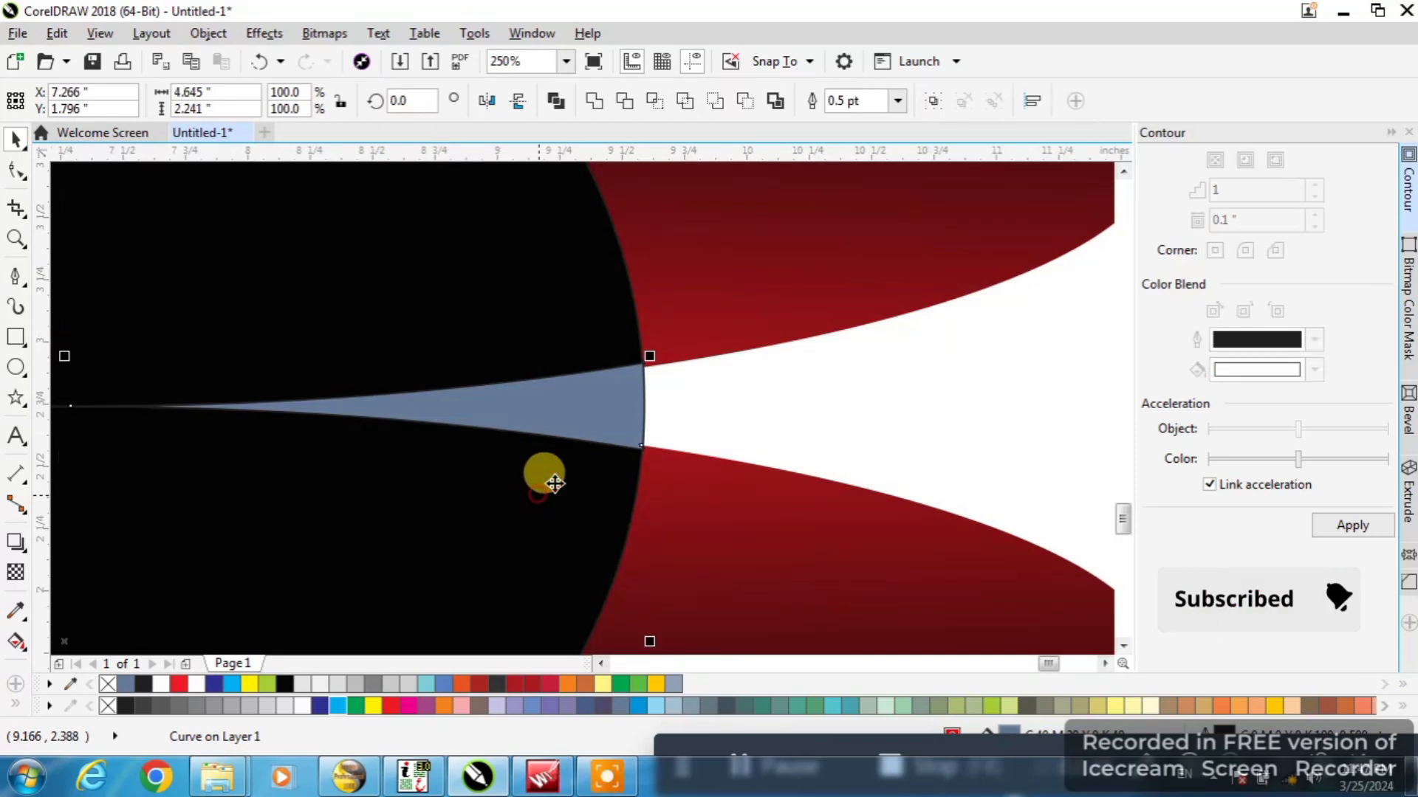
scroll(871, 397, down, 2)
shift+click(708, 335)
scroll(518, 404, up, 2)
shift+click(564, 379)
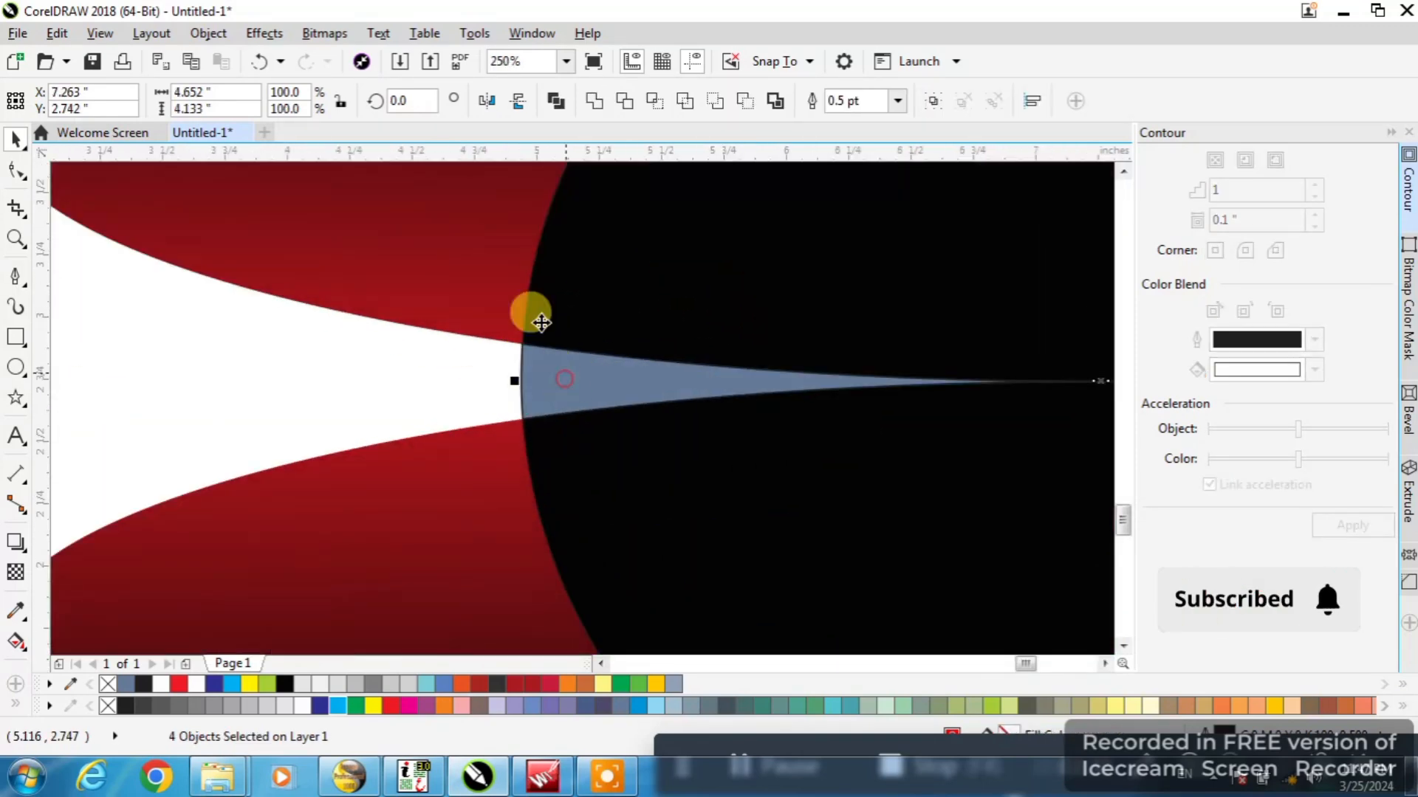
click(595, 102)
Delete the stray inner nodes of the welded shape and convert its leftover segment at the left edge to a line
scroll(383, 399, down, 2)
double_click(536, 411)
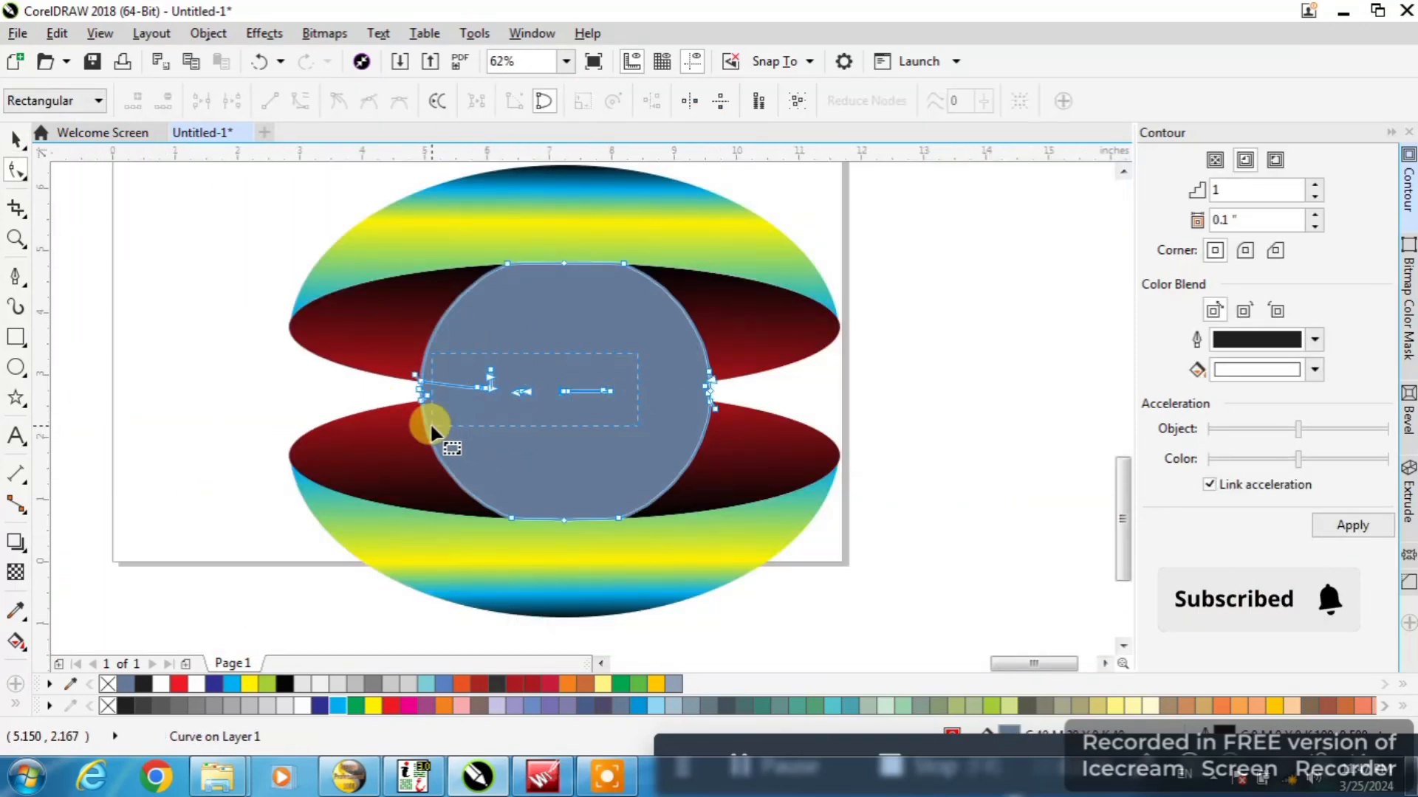
key(Delete)
scroll(430, 381, up, 2)
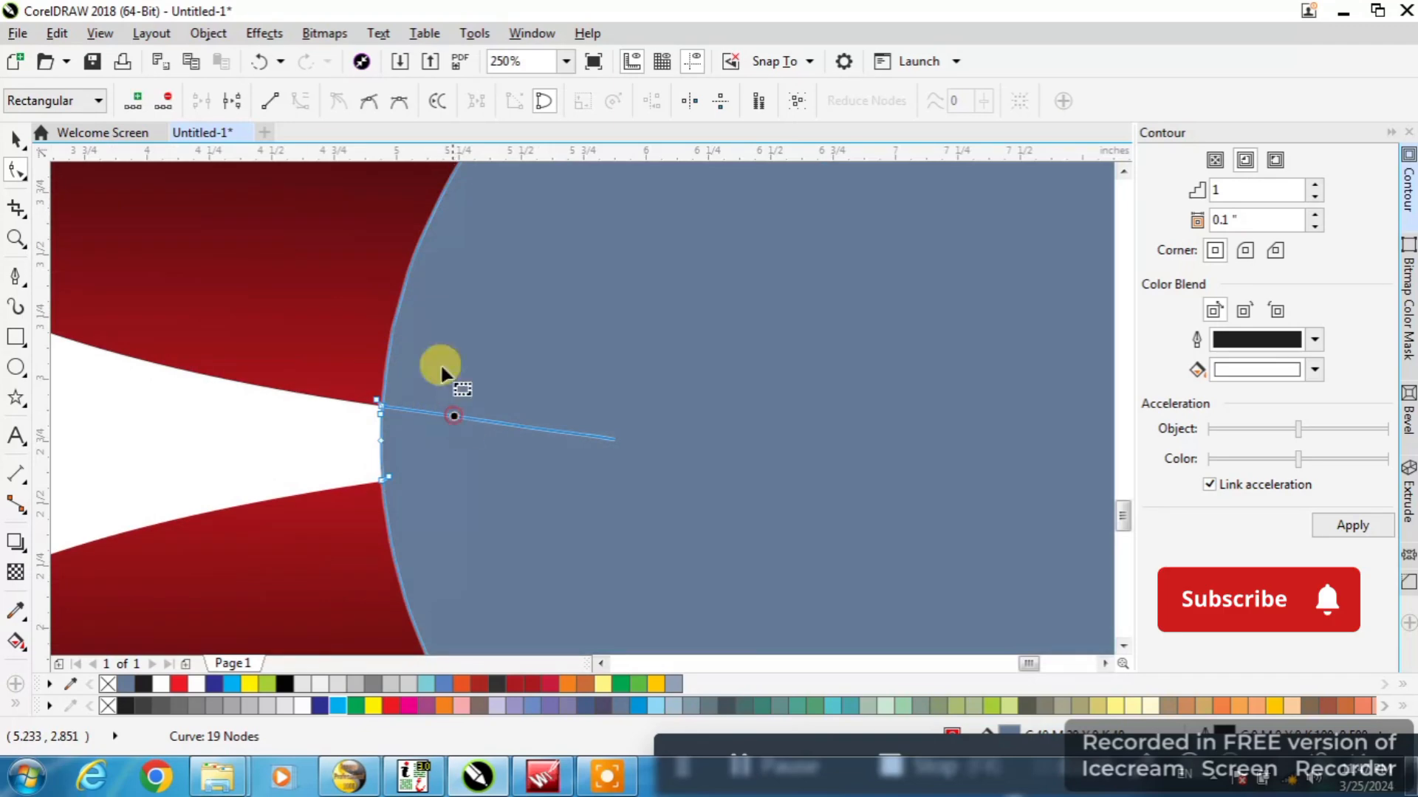
click(272, 103)
scroll(402, 410, down, 2)
click(12, 136)
Fill the welded circle yellow and give it an elliptical fountain fill with a white center shifted slightly to the upper right
click(450, 426)
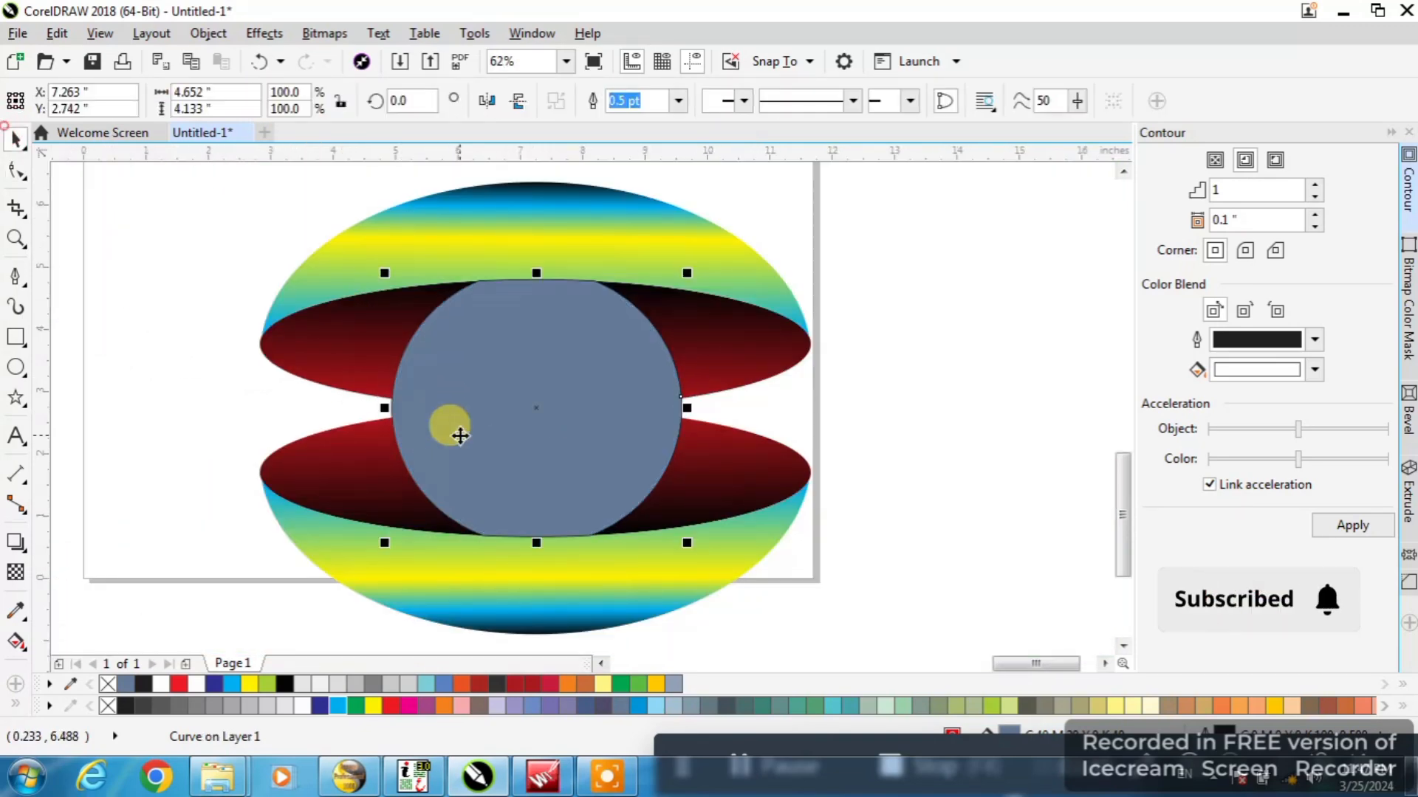
click(286, 686)
click(251, 684)
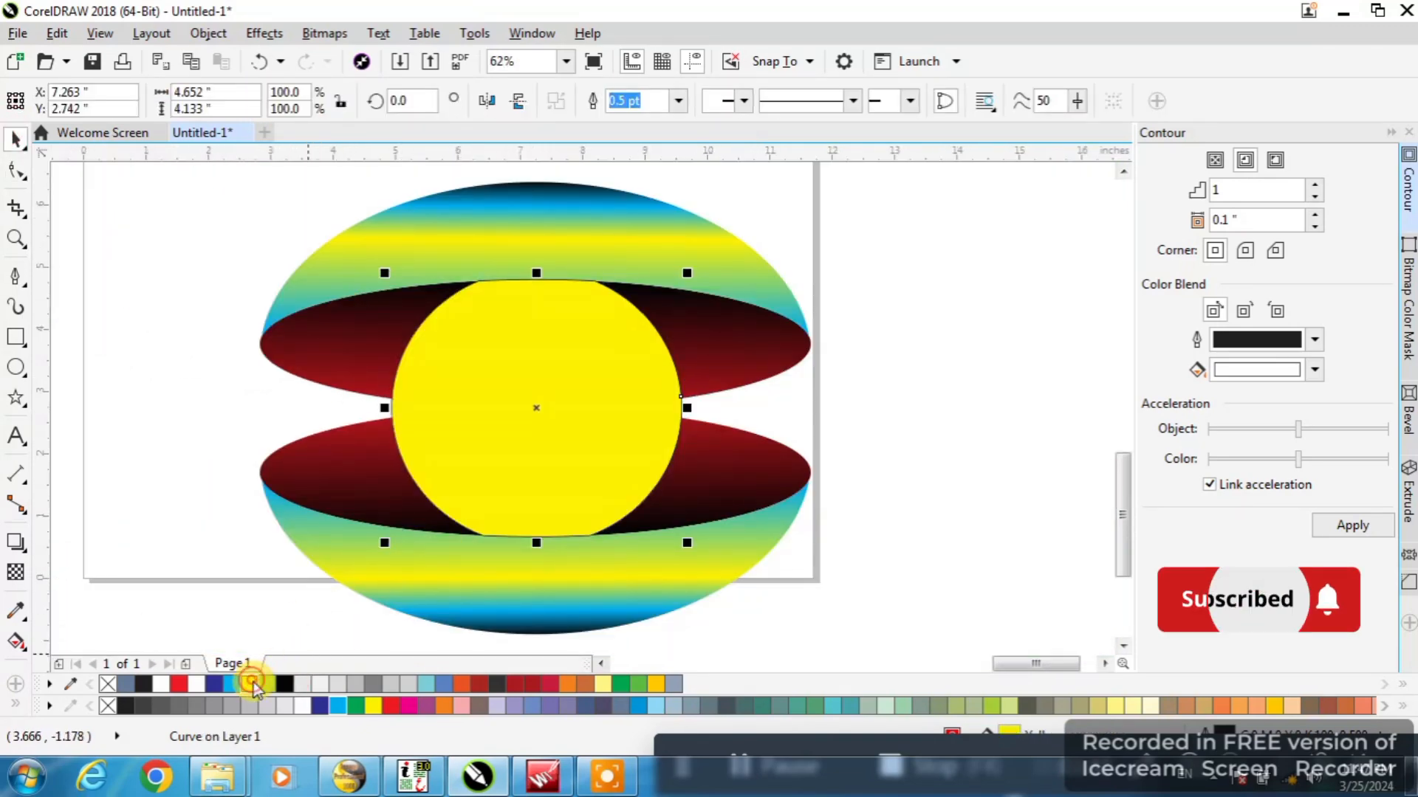
key(g)
drag(442, 465, 582, 389)
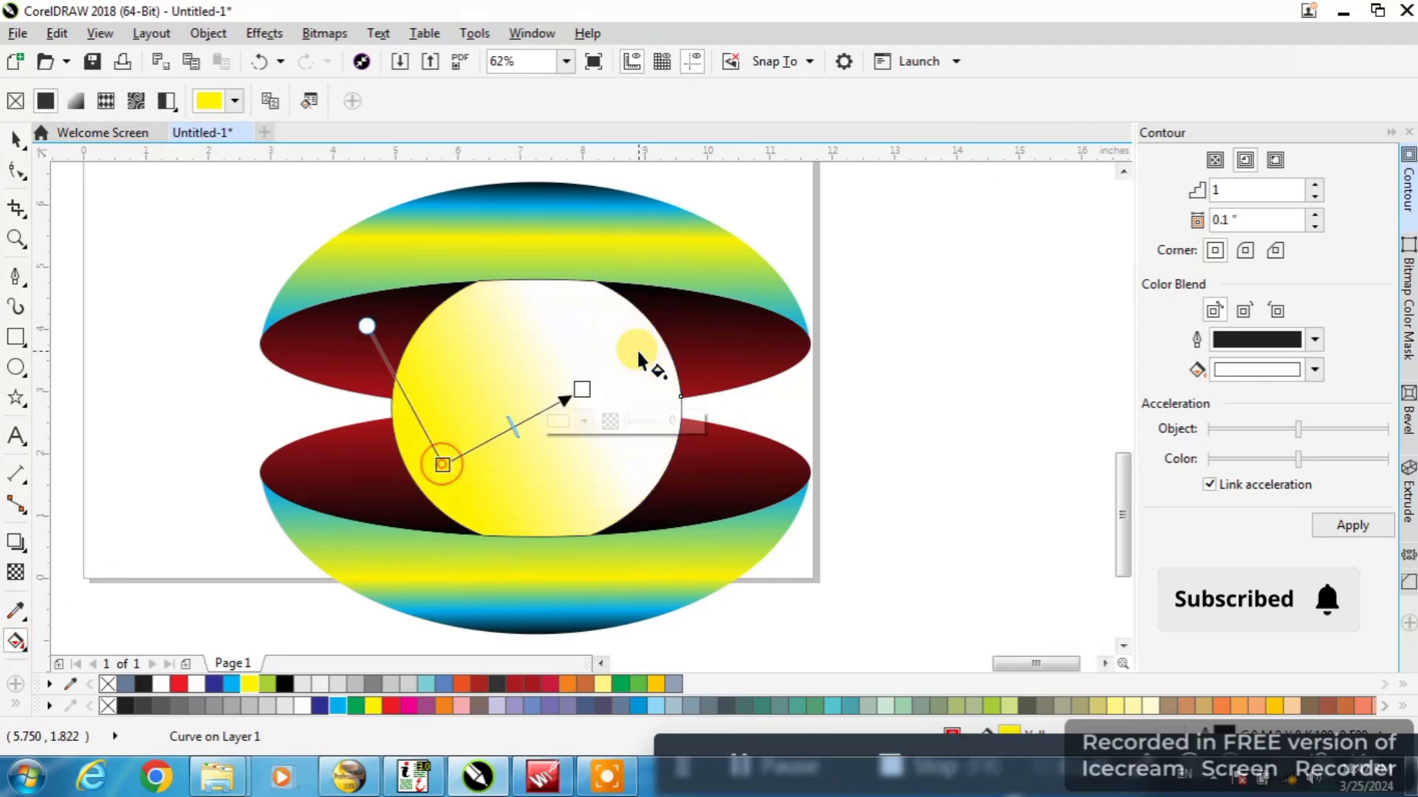
click(302, 100)
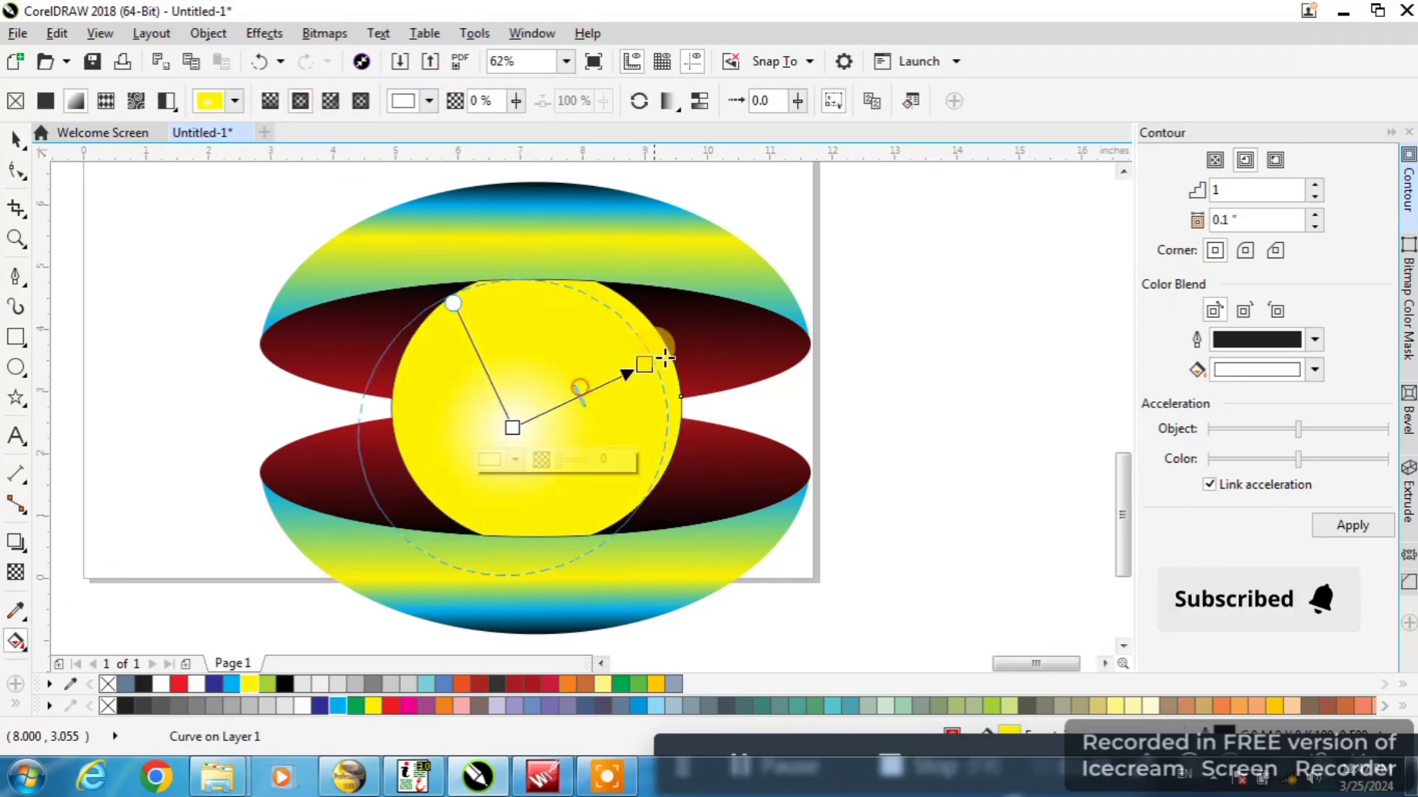
drag(664, 359, 670, 354)
drag(512, 427, 563, 396)
Add an intermediate color node to the circle's fountain fill, coloring the center black and the new node dark blue
double_click(593, 382)
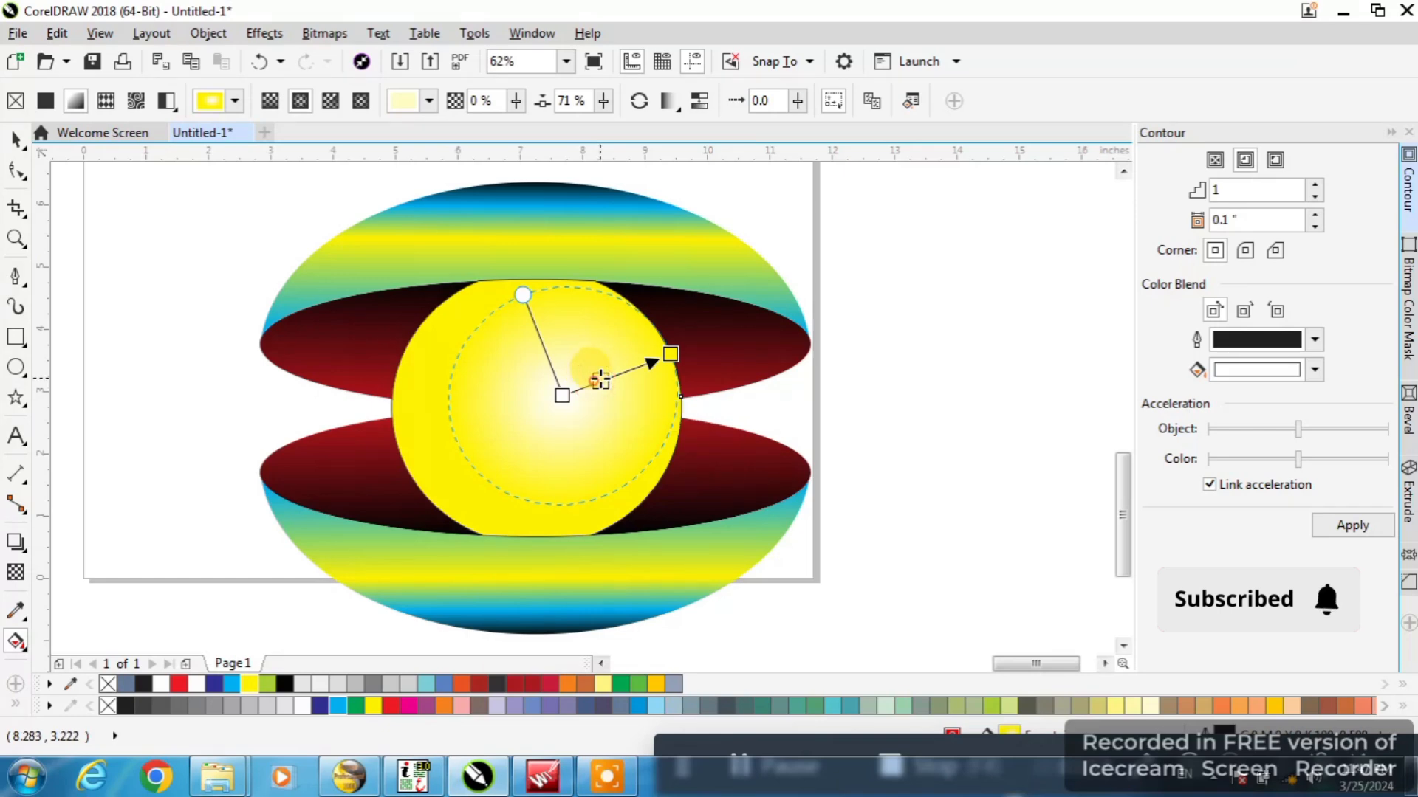
click(562, 395)
click(284, 683)
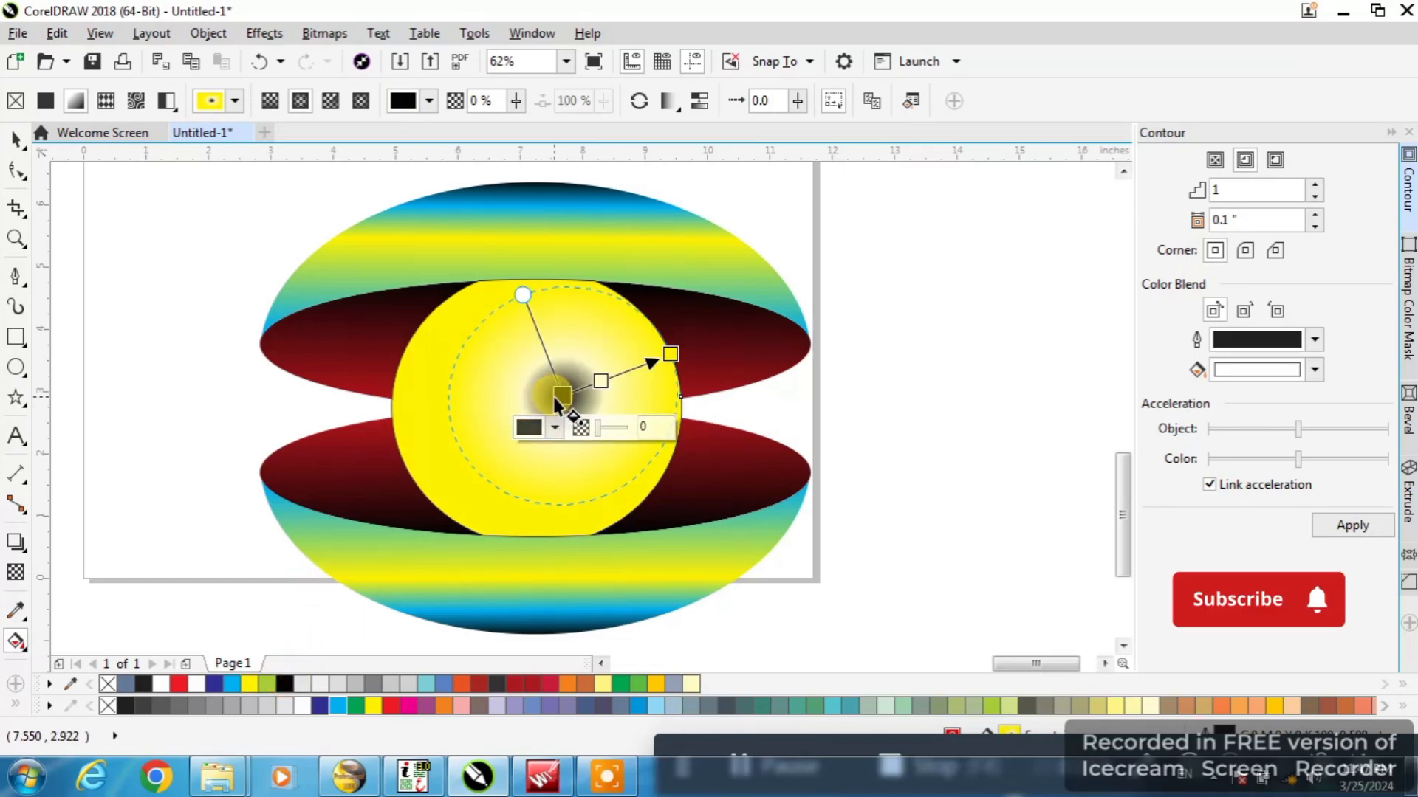
drag(600, 381, 621, 374)
click(320, 704)
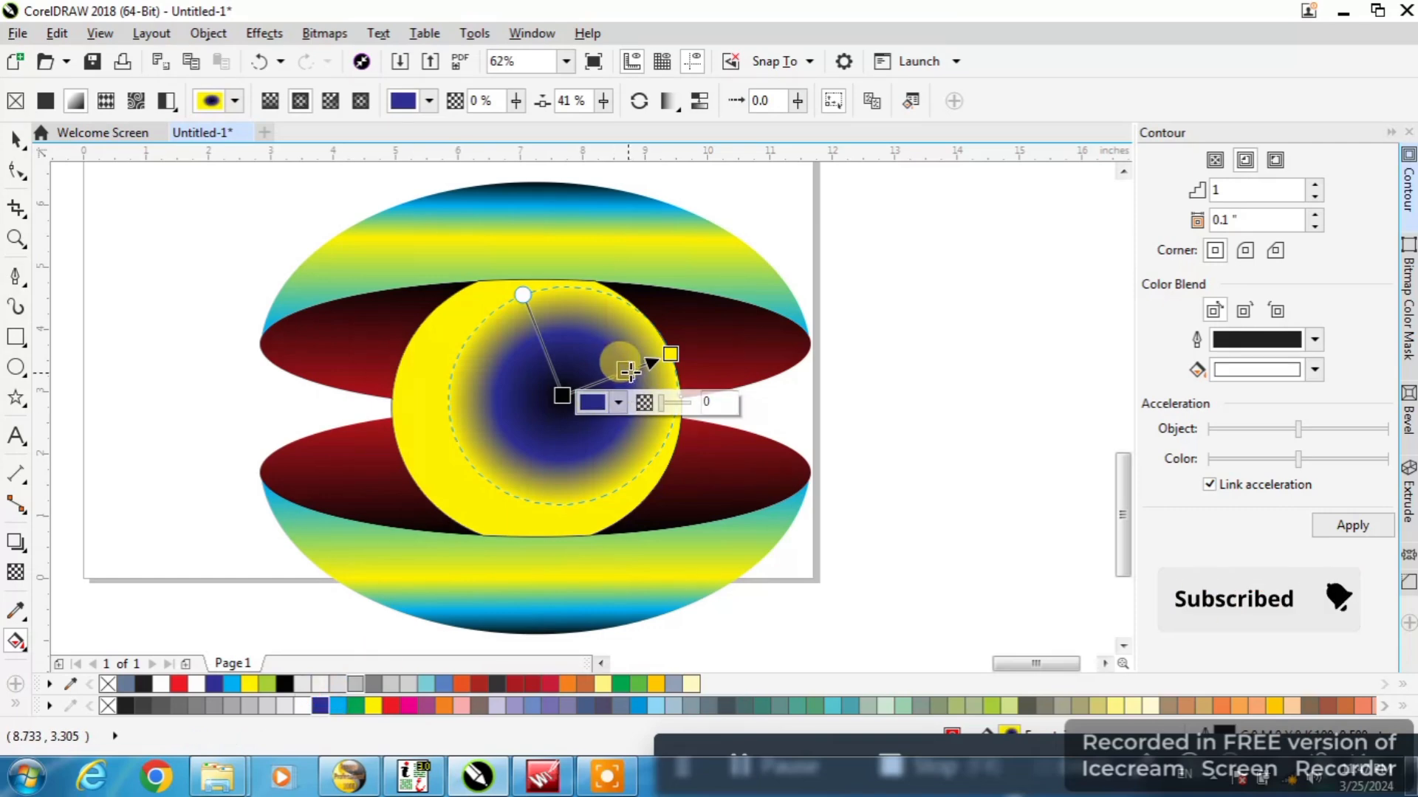
Reposition the center node of the circle's fountain fill and change its color to white
click(559, 396)
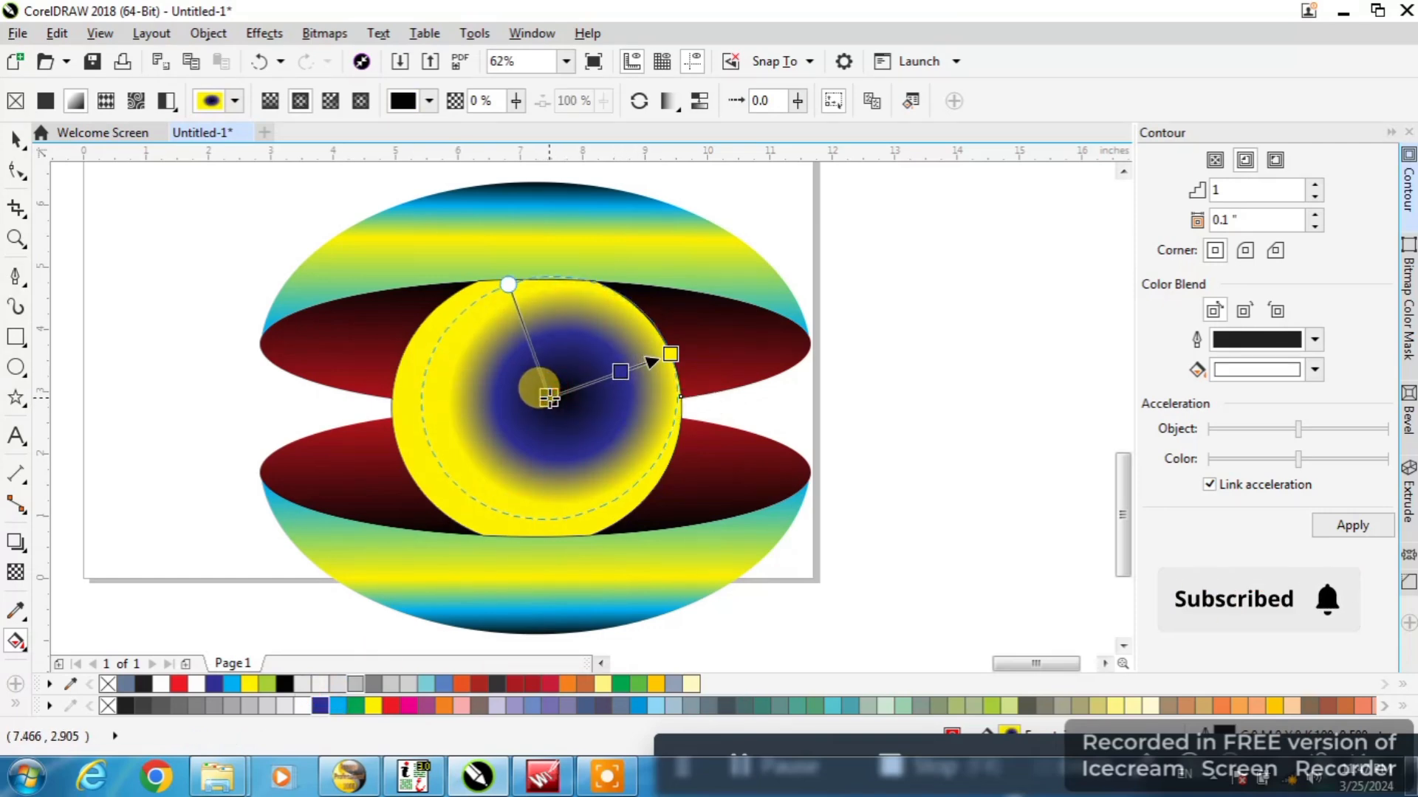
scroll(553, 398, down, 2)
drag(549, 398, 558, 403)
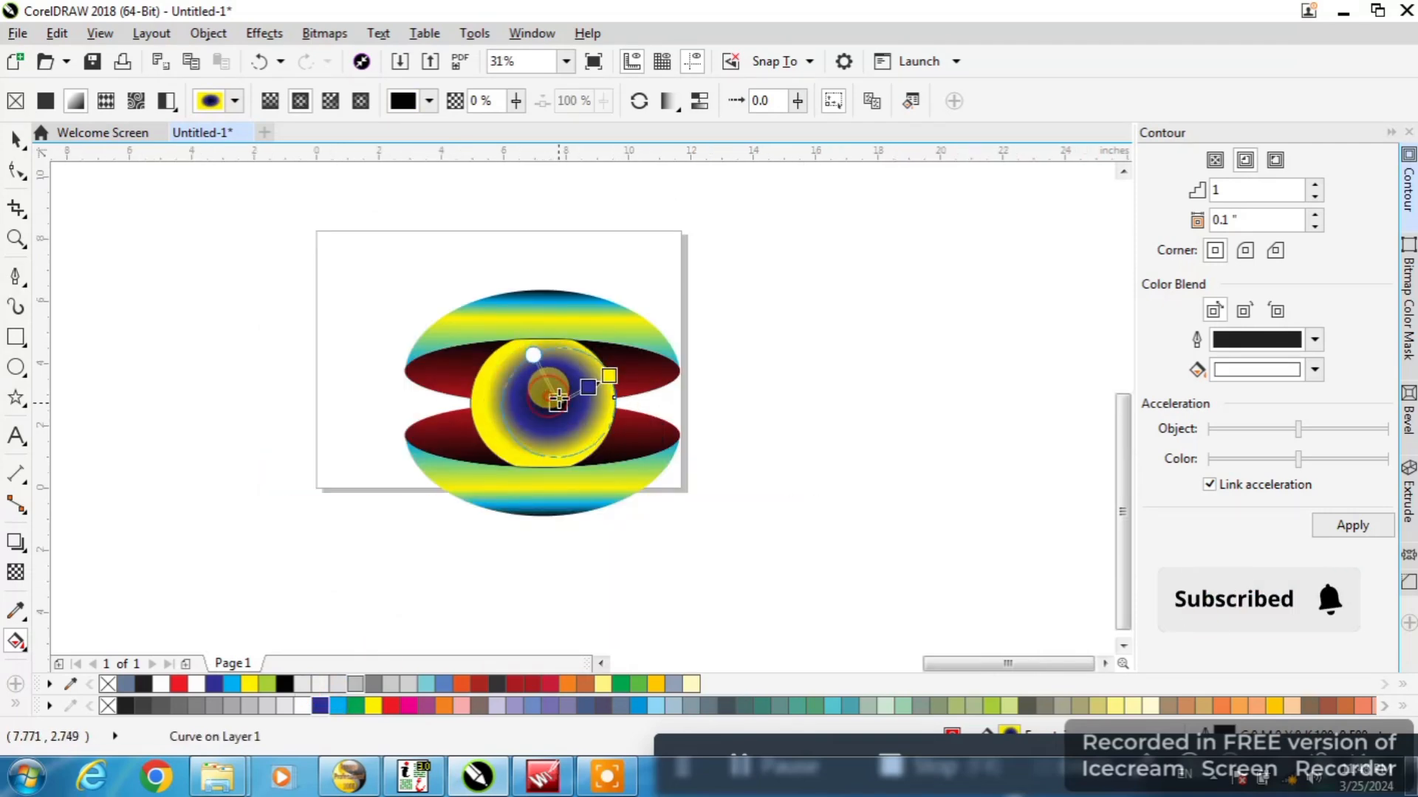
click(299, 708)
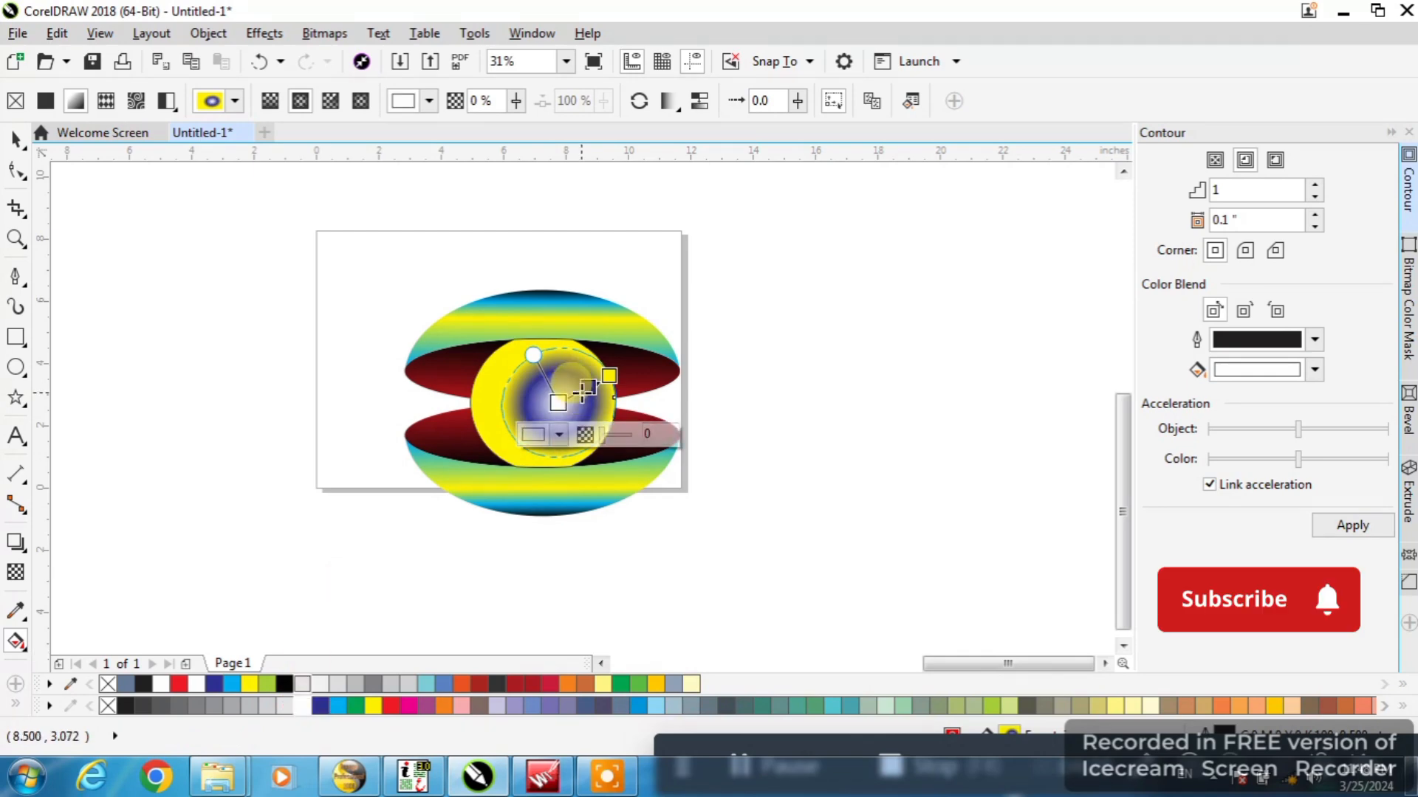
Color the outer node of the circle's fountain fill white and slightly enlarge the fill ellipse toward the upper left
scroll(579, 390, up, 2)
click(640, 357)
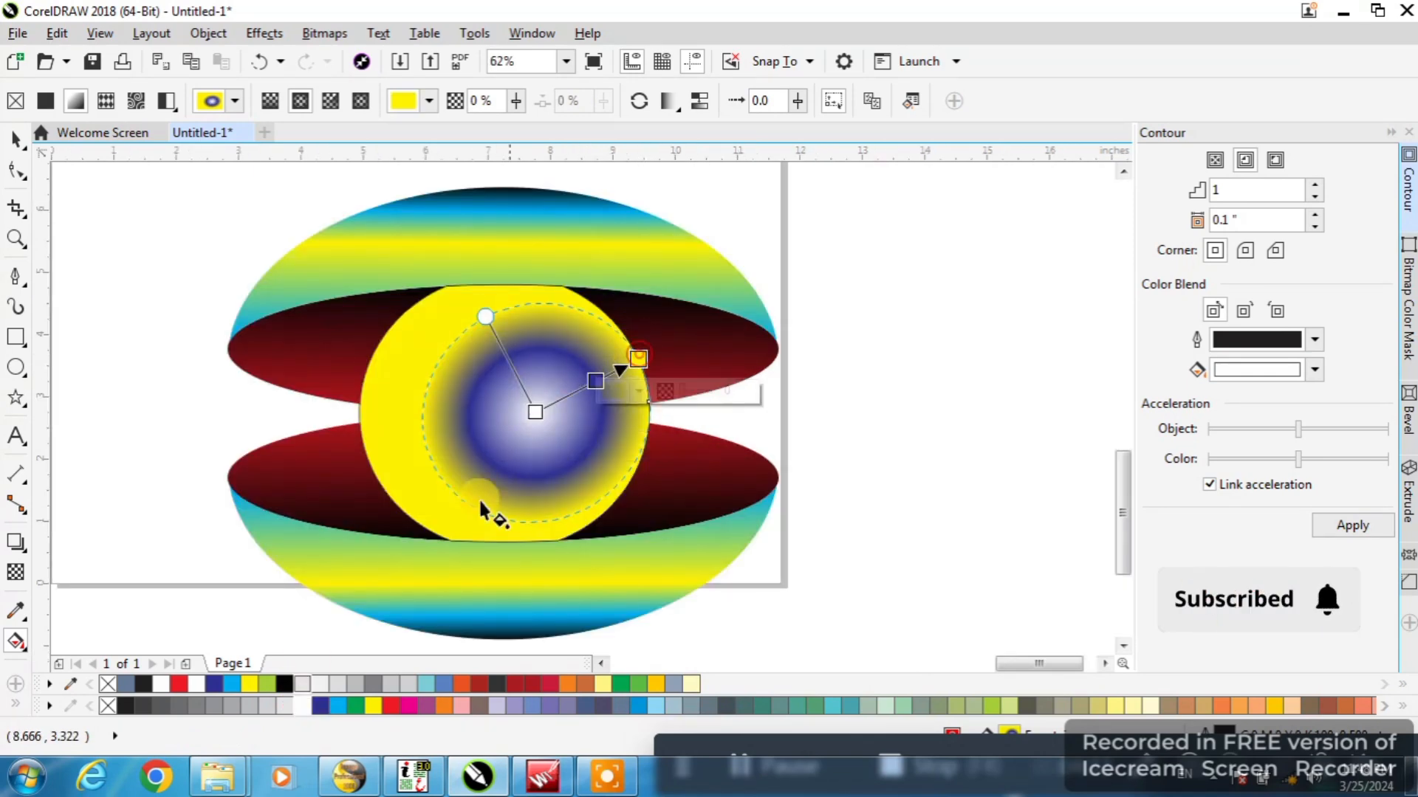
click(180, 686)
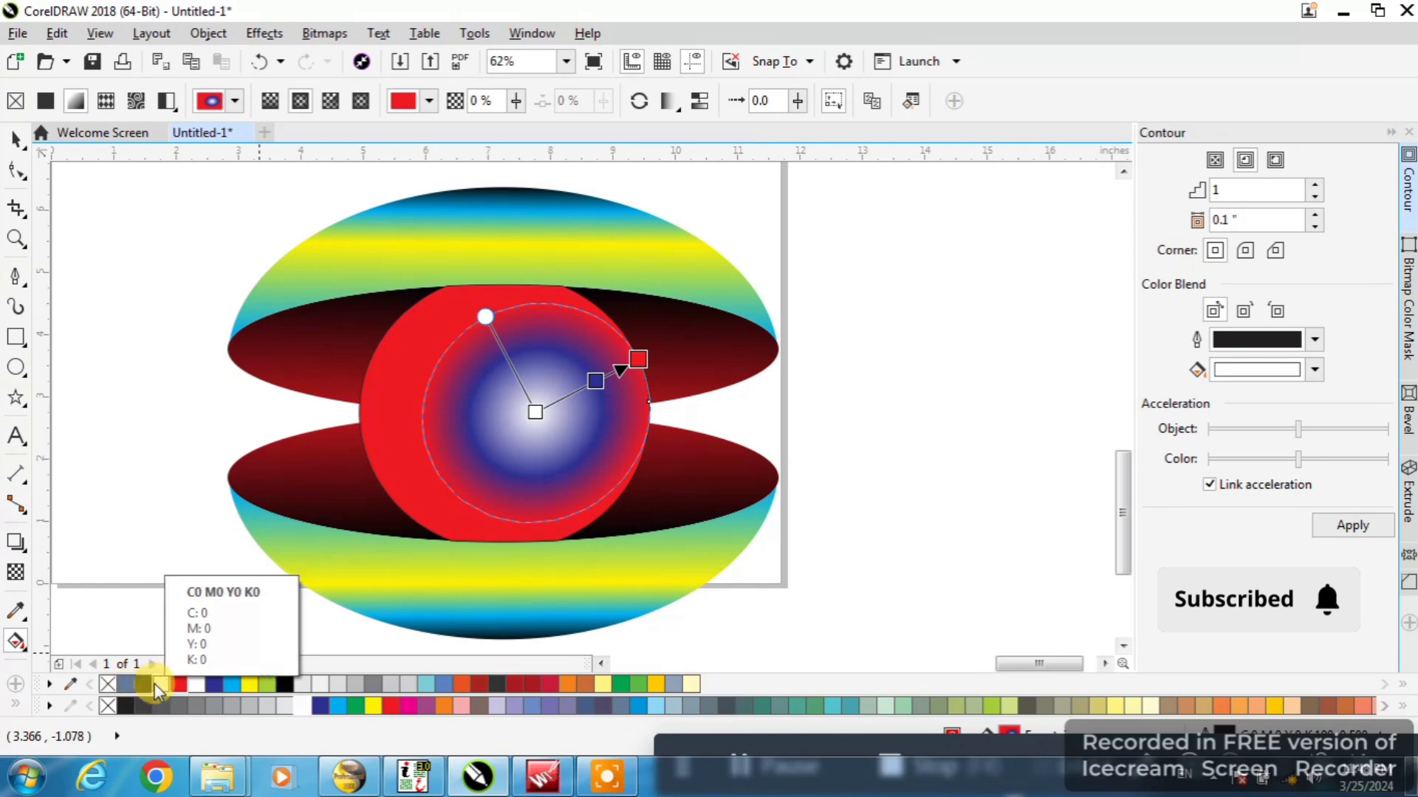
click(157, 684)
click(484, 317)
drag(484, 318, 471, 309)
Color the fill's center node dark red and its intermediate node orange, and slightly shift the center and outer nodes
click(535, 411)
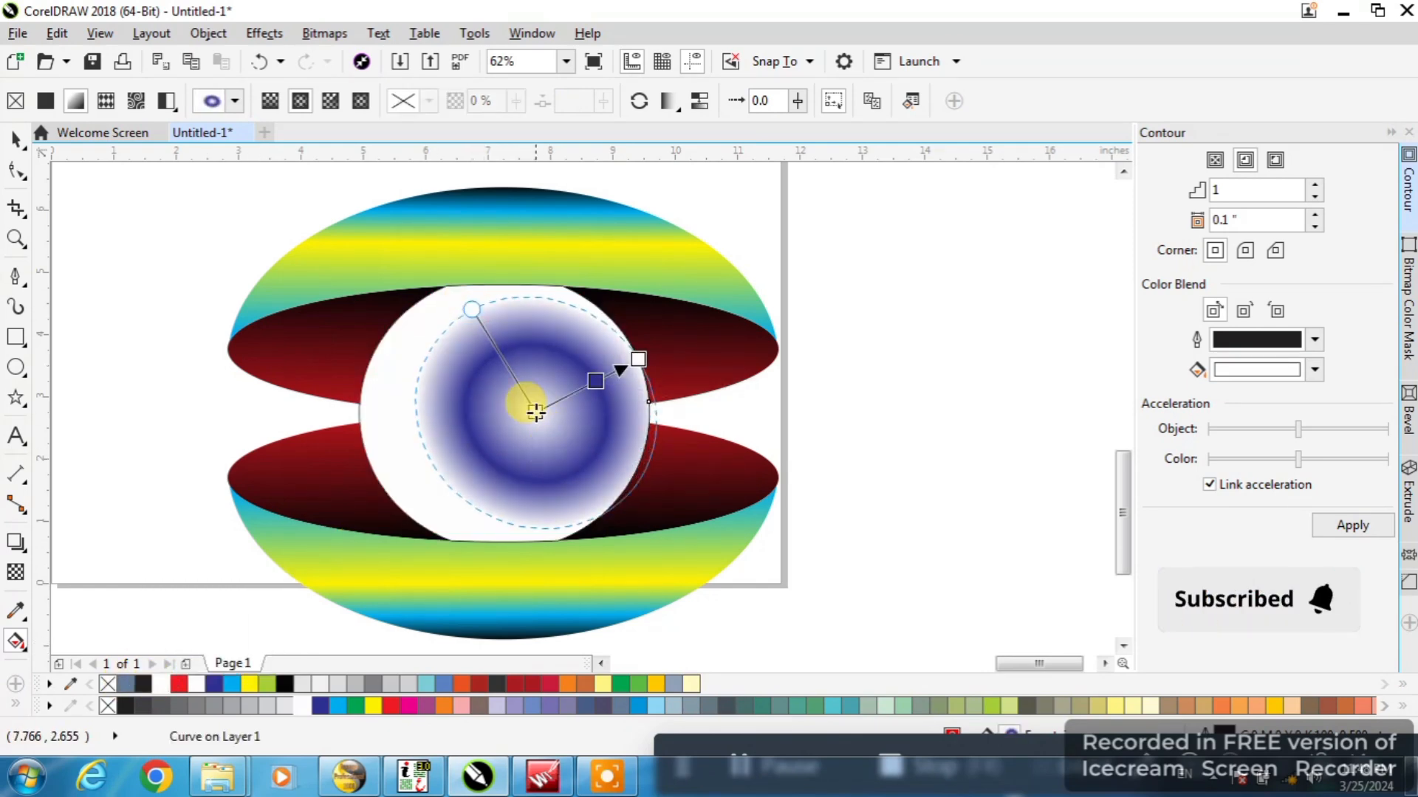
click(533, 409)
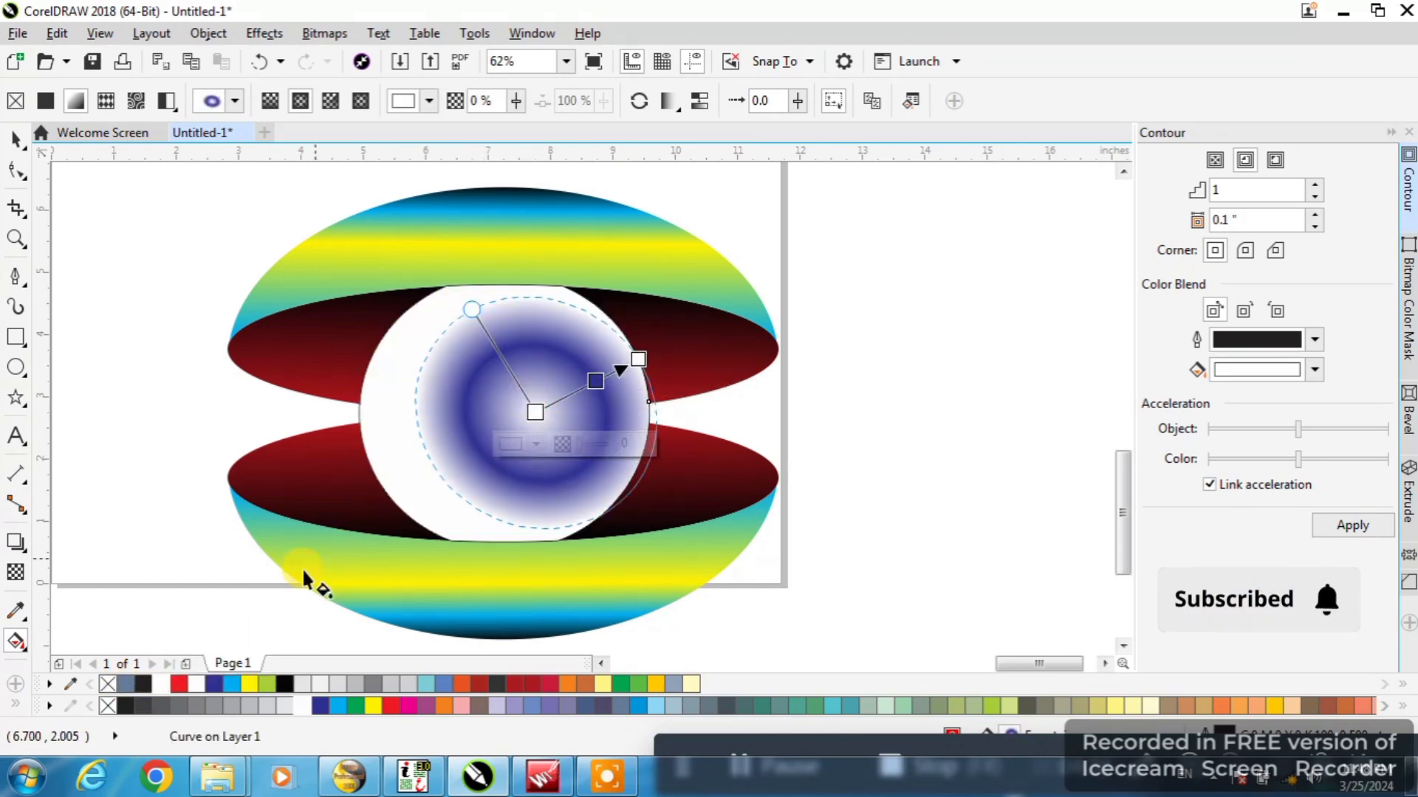
click(182, 683)
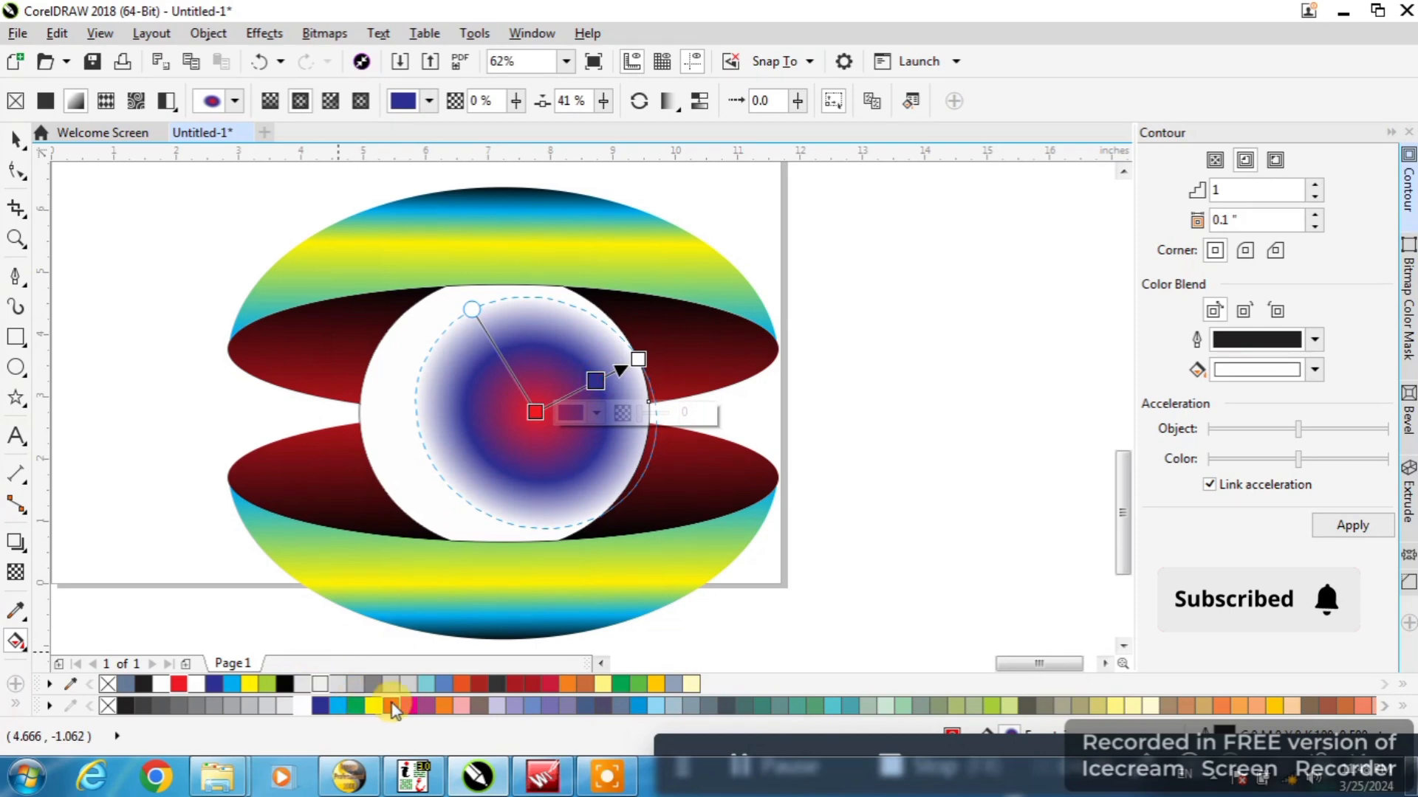
click(441, 707)
drag(535, 412, 518, 413)
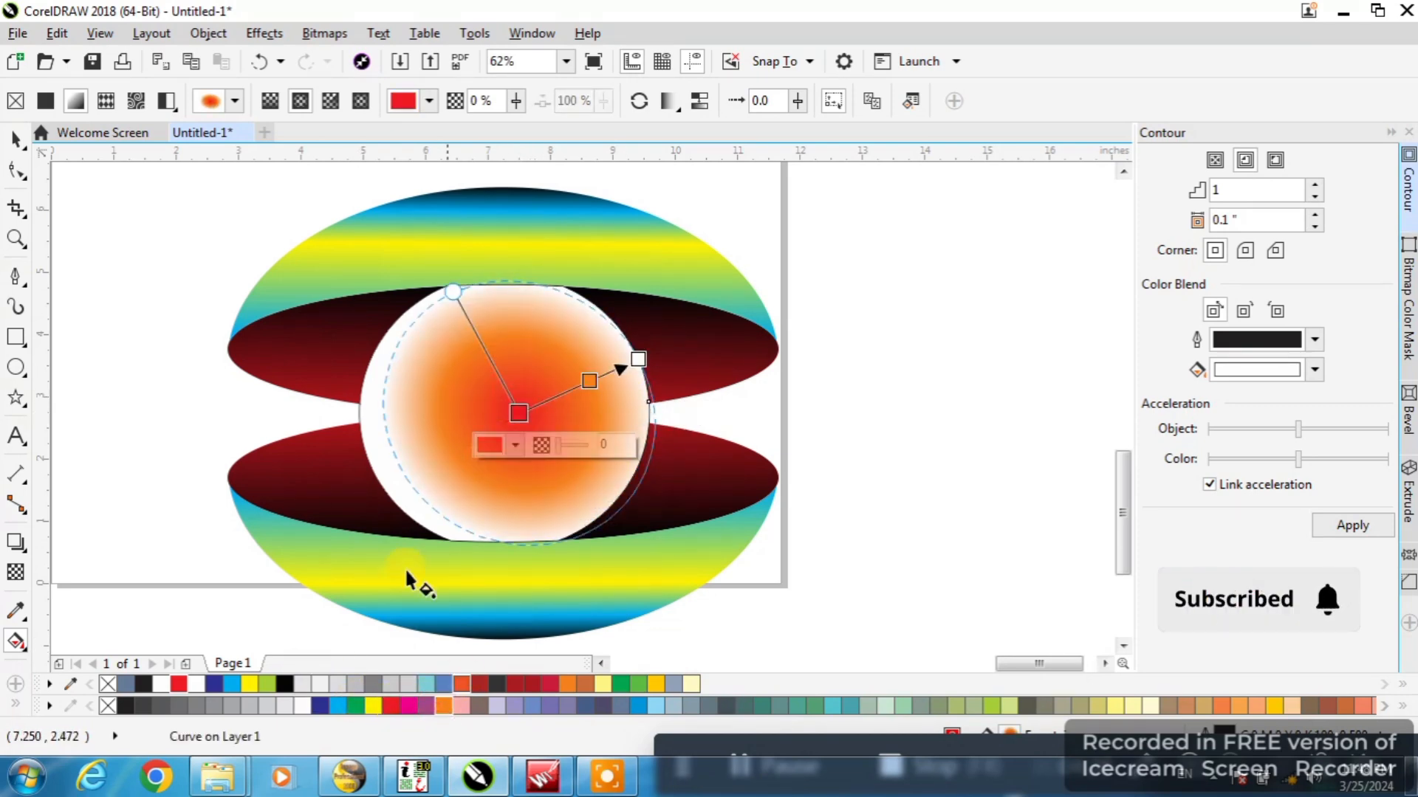
click(508, 684)
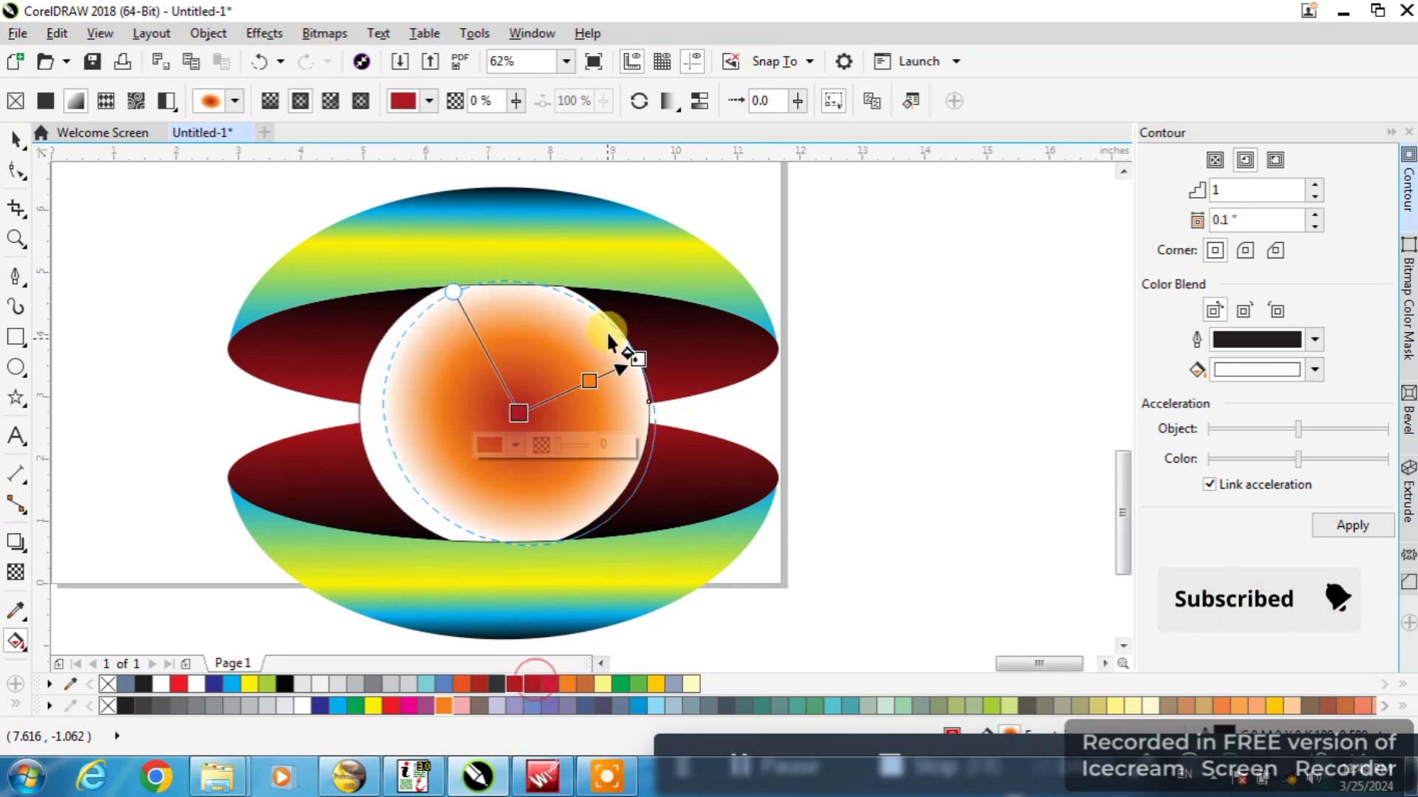
drag(639, 360, 641, 368)
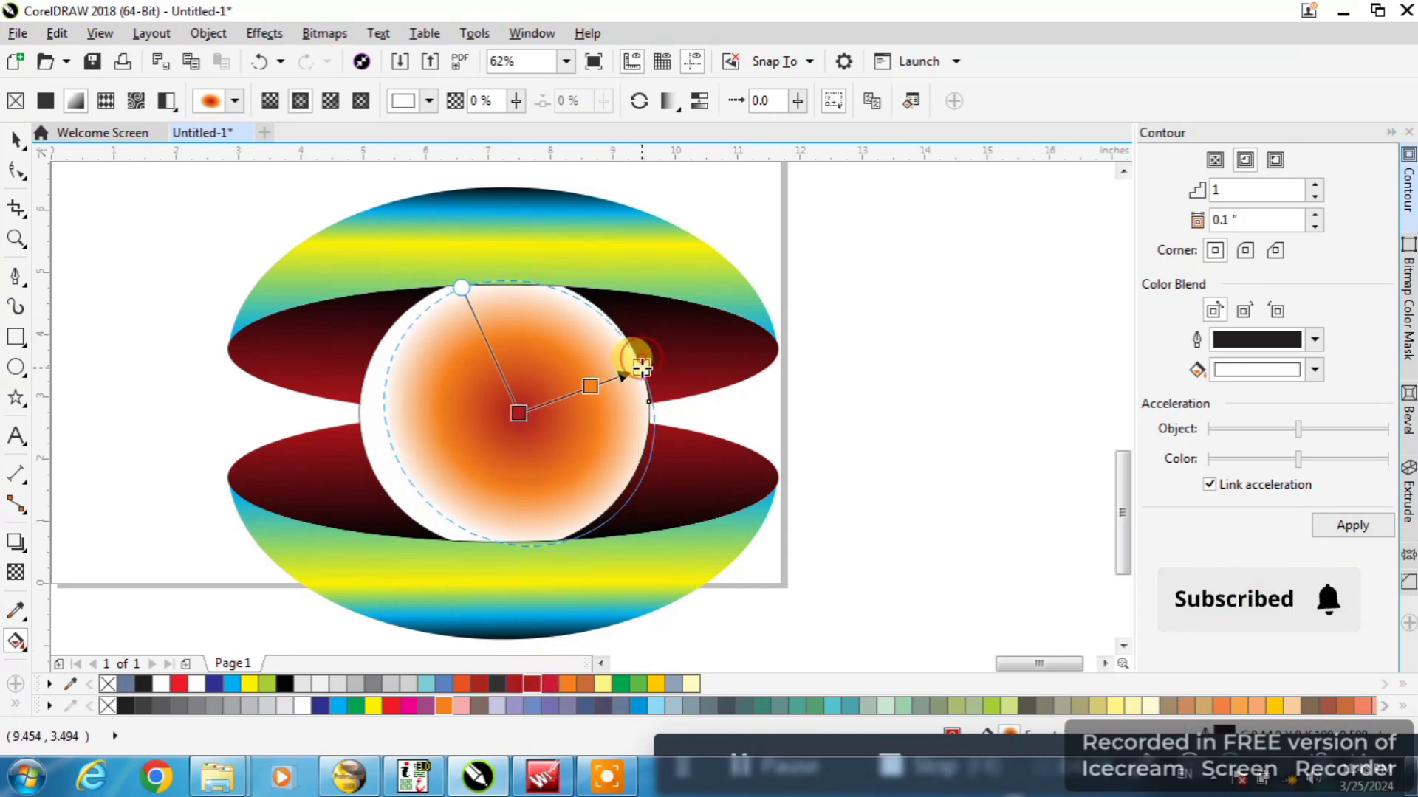
Set the transparency of the fill's dark red center node to 86% and of its orange intermediate node to 34%
click(520, 411)
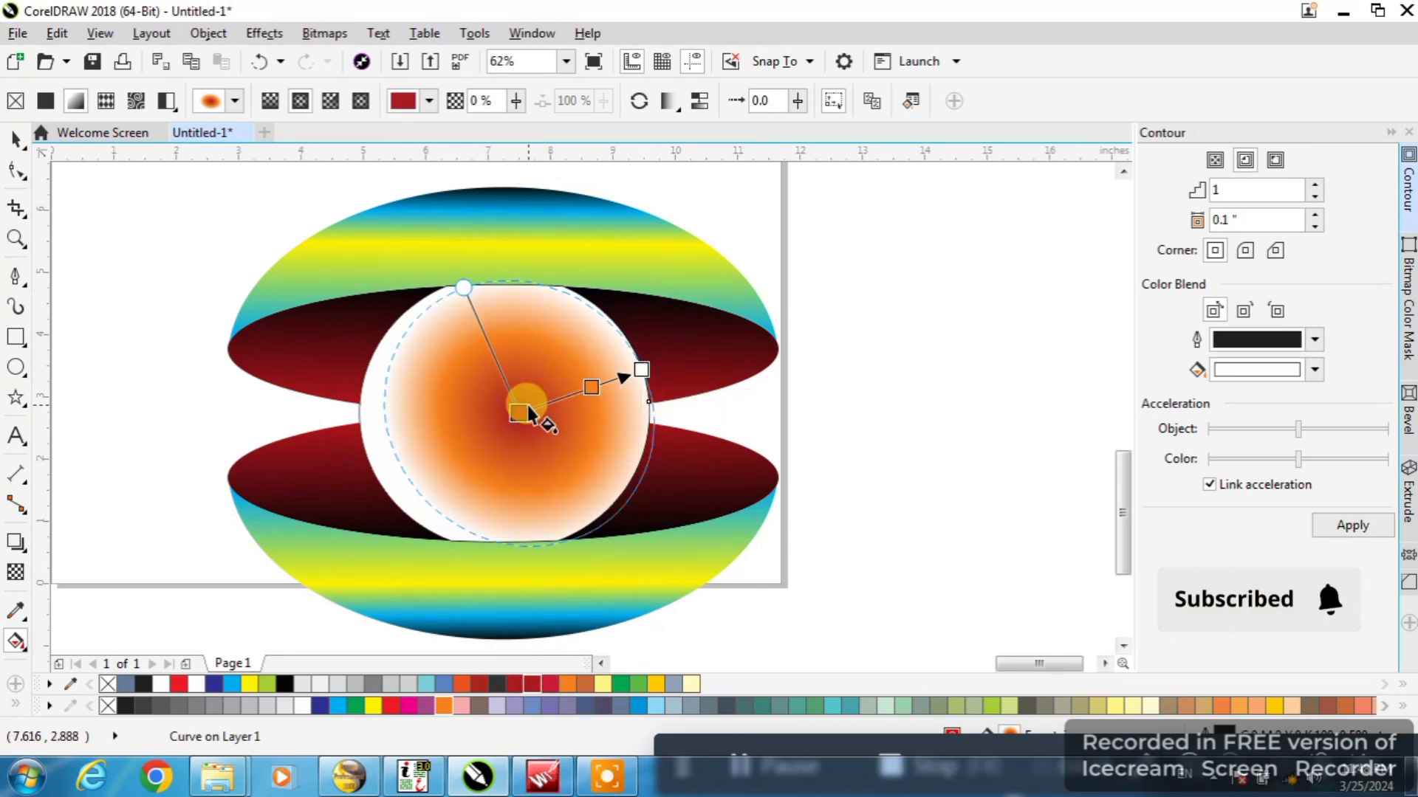
mouse_move(532, 443)
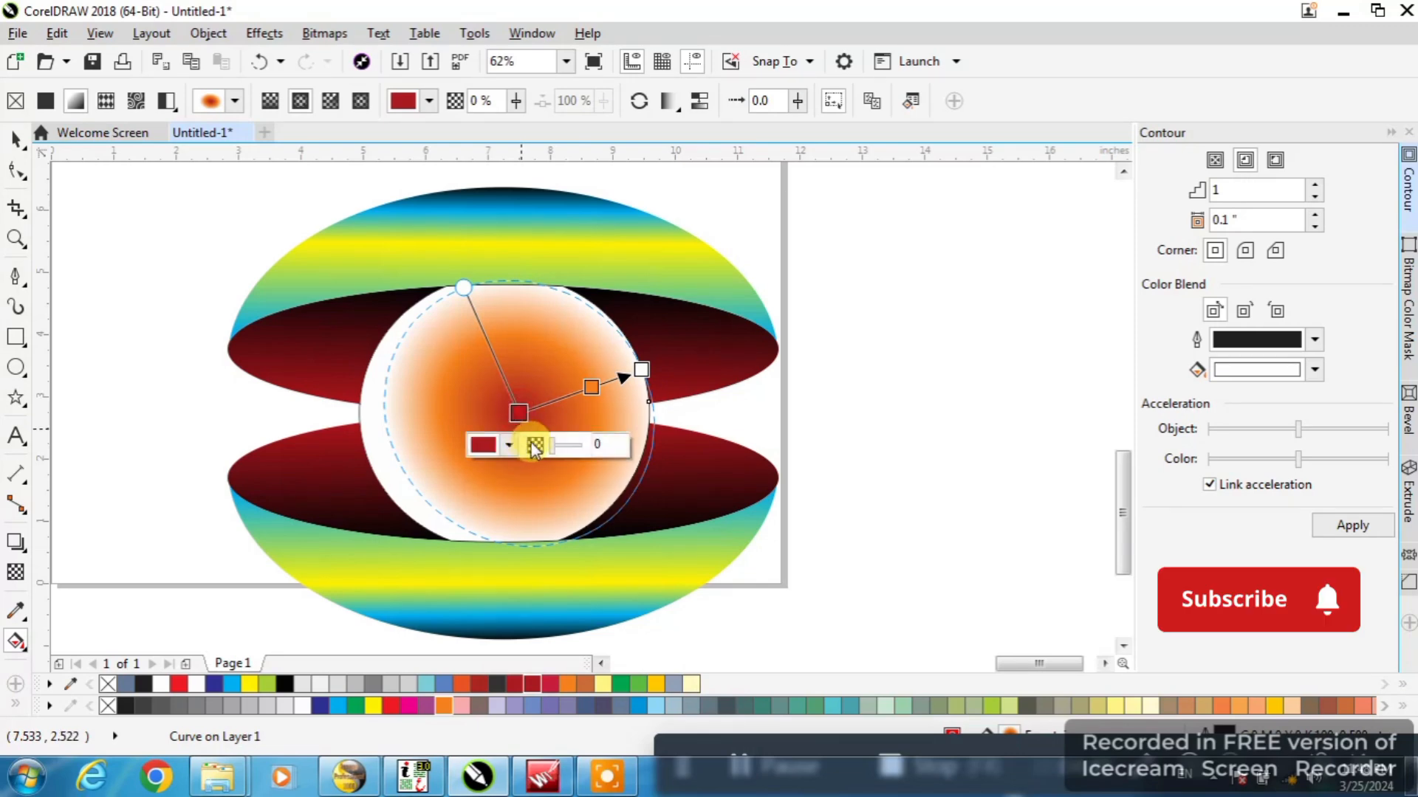
drag(563, 446, 572, 452)
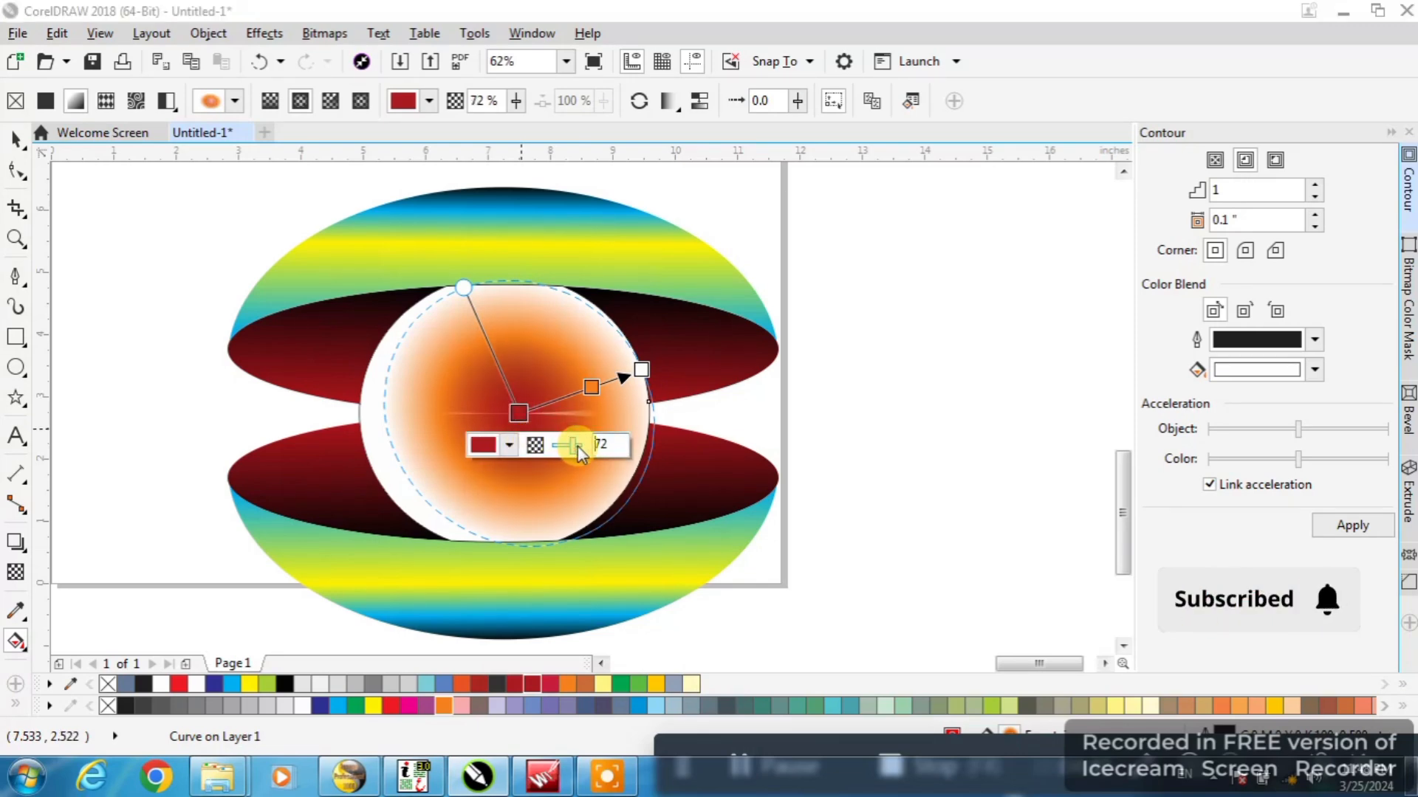
click(590, 387)
mouse_move(629, 418)
mouse_down()
mouse_move(649, 419)
mouse_move(636, 423)
mouse_up()
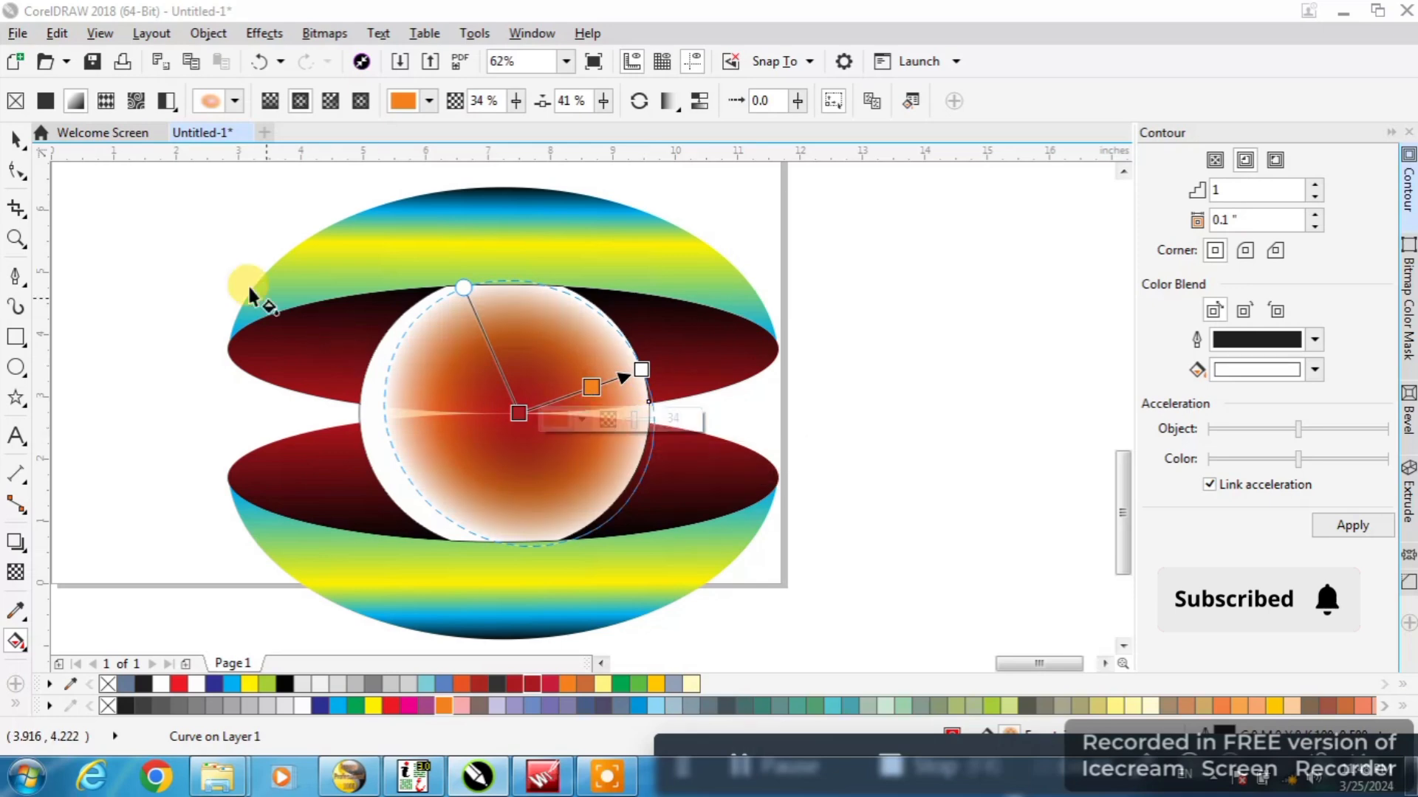
Move the semi-transparent circle about 1.7 inches to the right and undo the move
click(15, 141)
scroll(477, 375, down, 2)
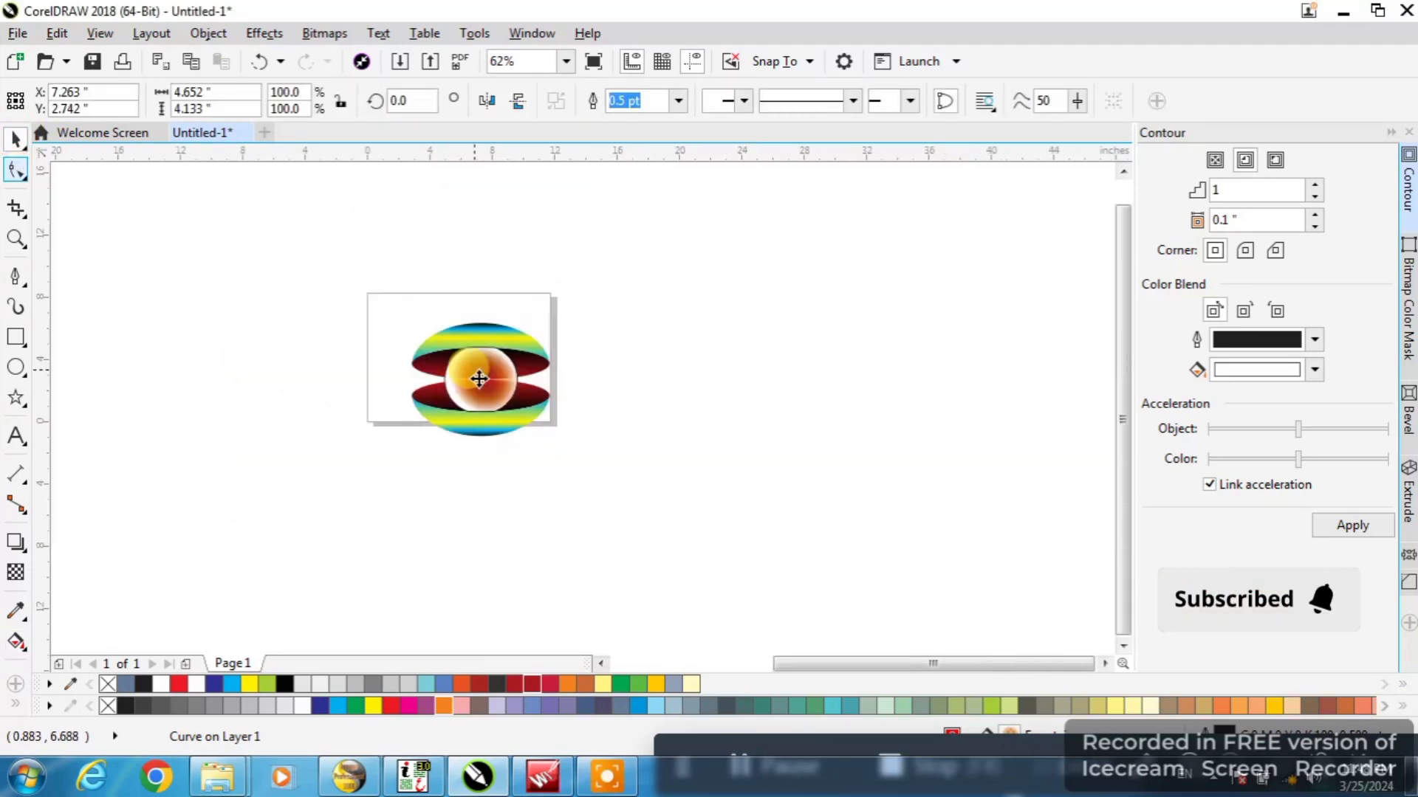
scroll(495, 385, up, 2)
drag(505, 395, 613, 390)
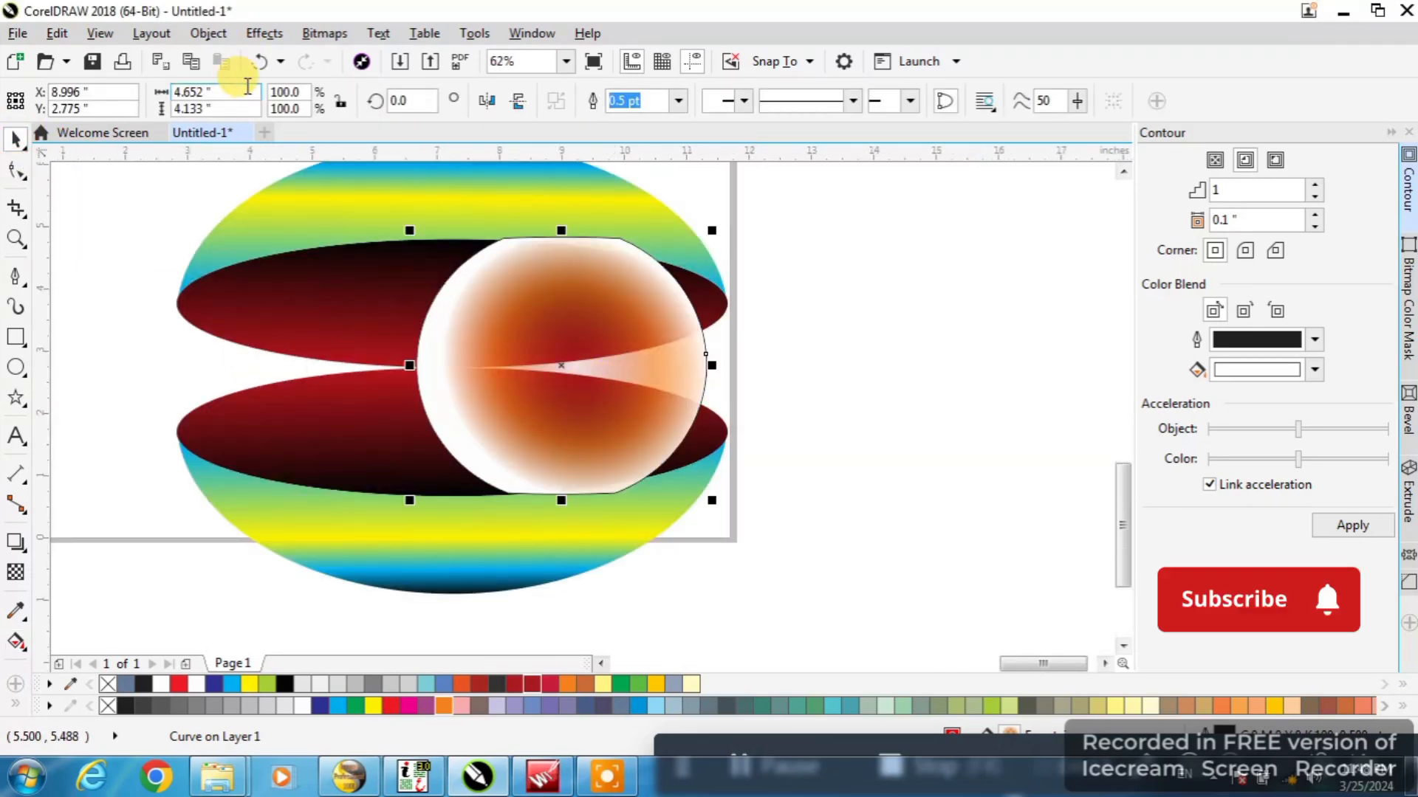
click(258, 61)
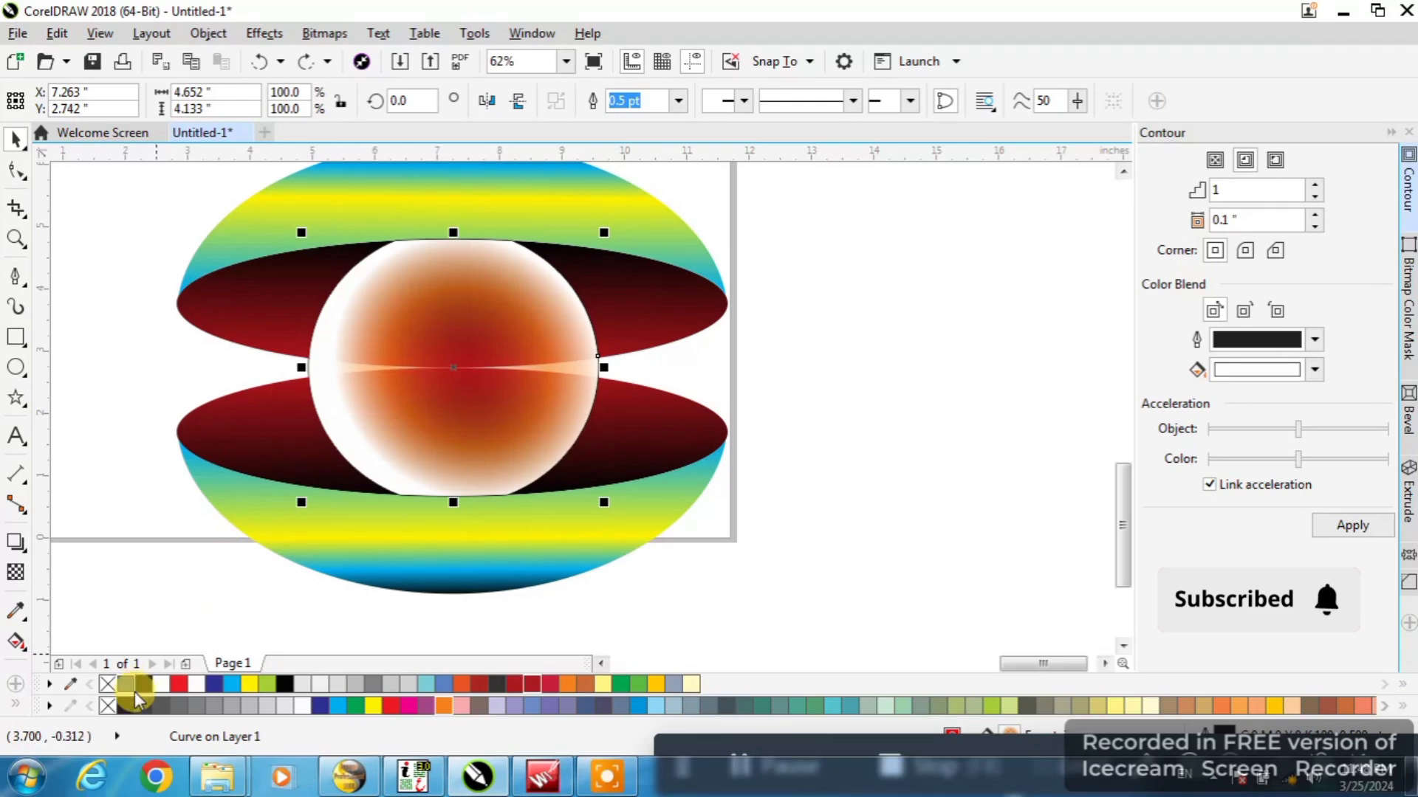
Place a copy of the circle scaled to 101.9% behind the domes and fill it red
scroll(525, 401, down, 1)
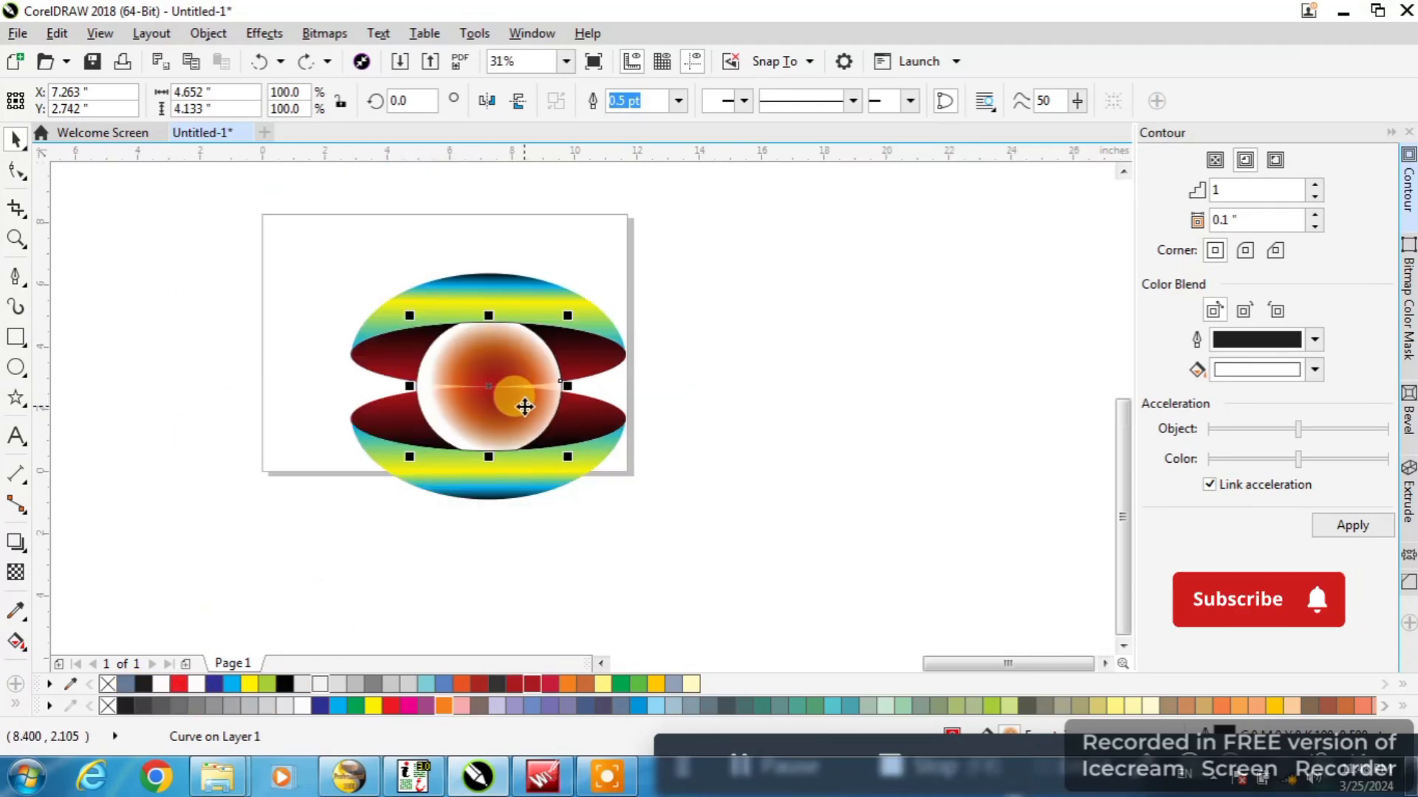
scroll(525, 401, up, 2)
drag(649, 601, 633, 588)
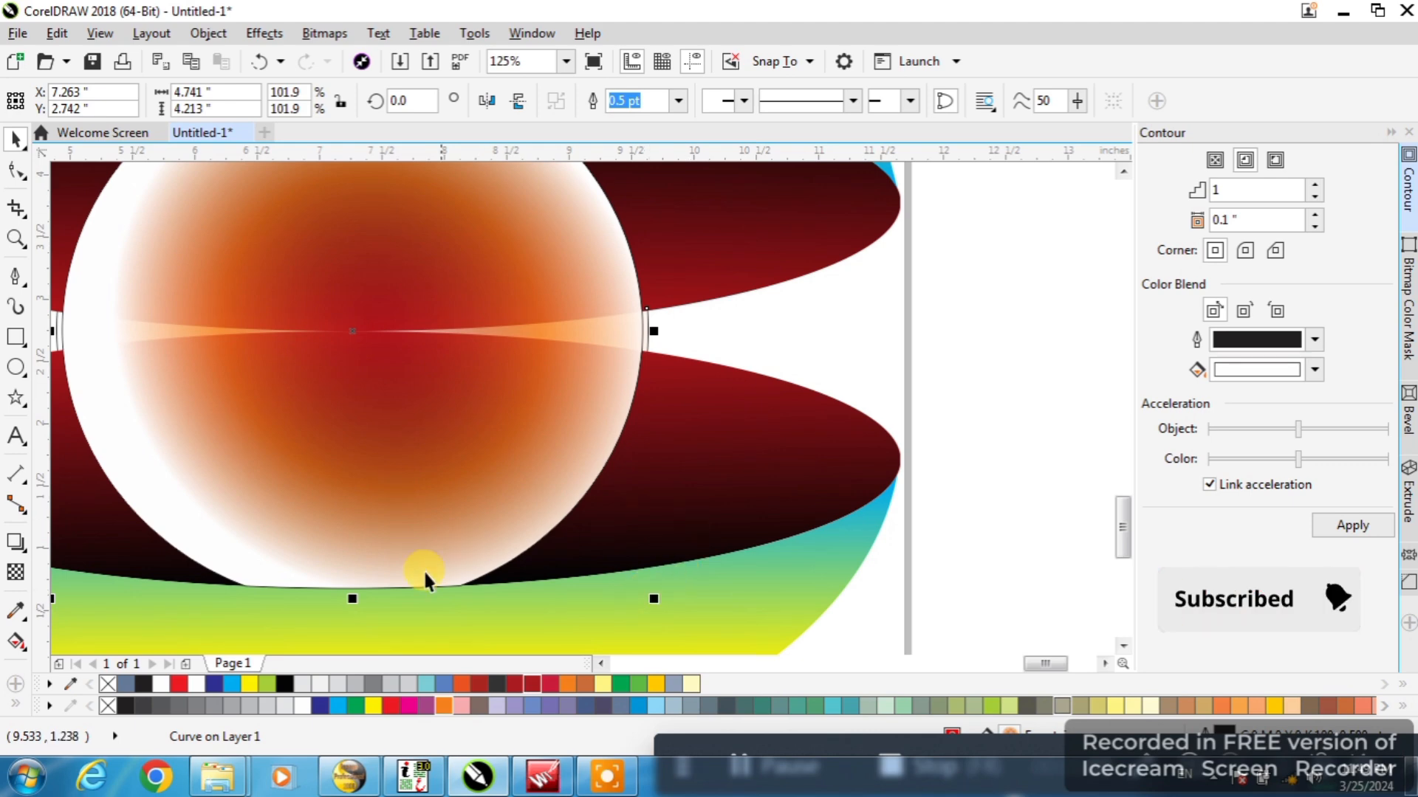
scroll(595, 384, down, 1)
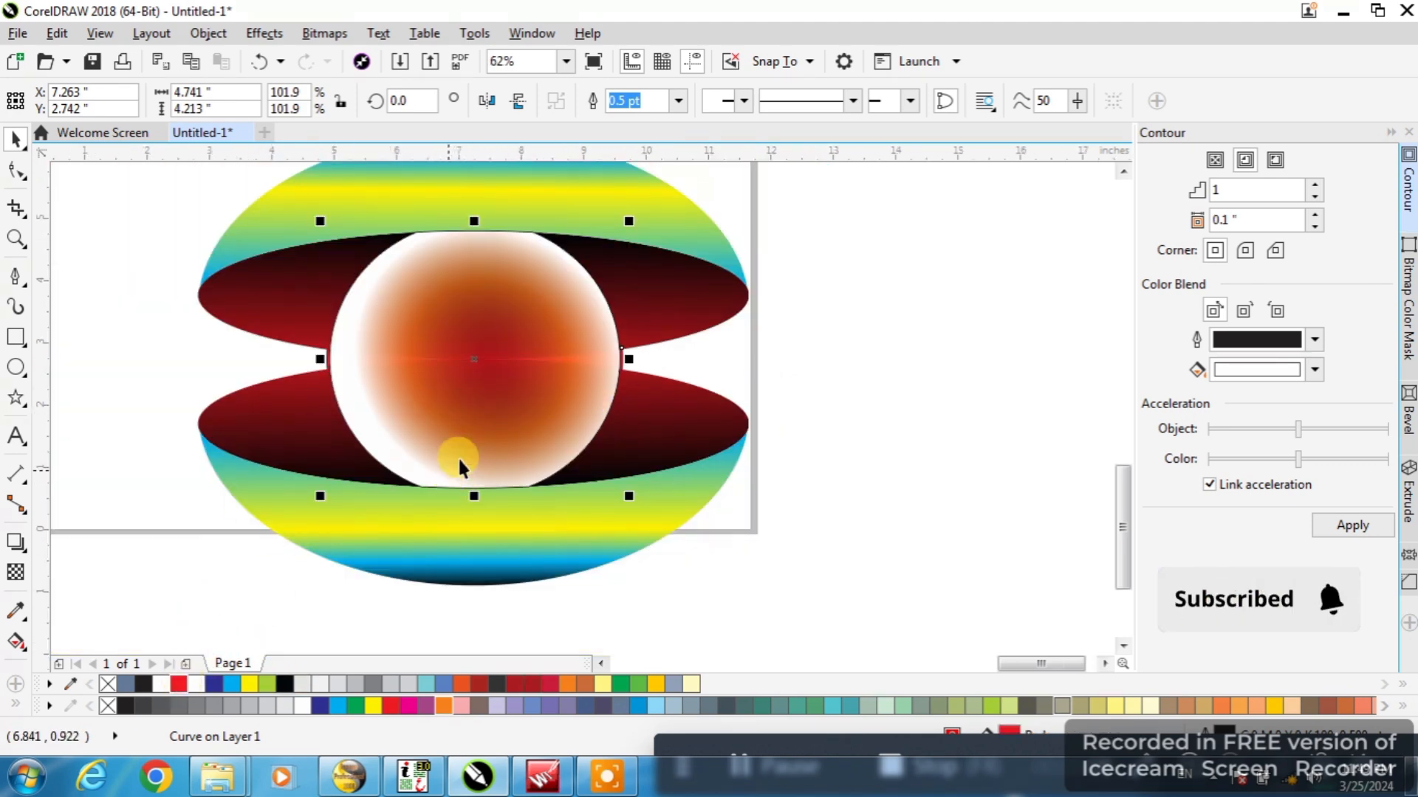
Color the center node of the circle's fill black and set the transparency of the center and orange nodes to 0%
click(16, 639)
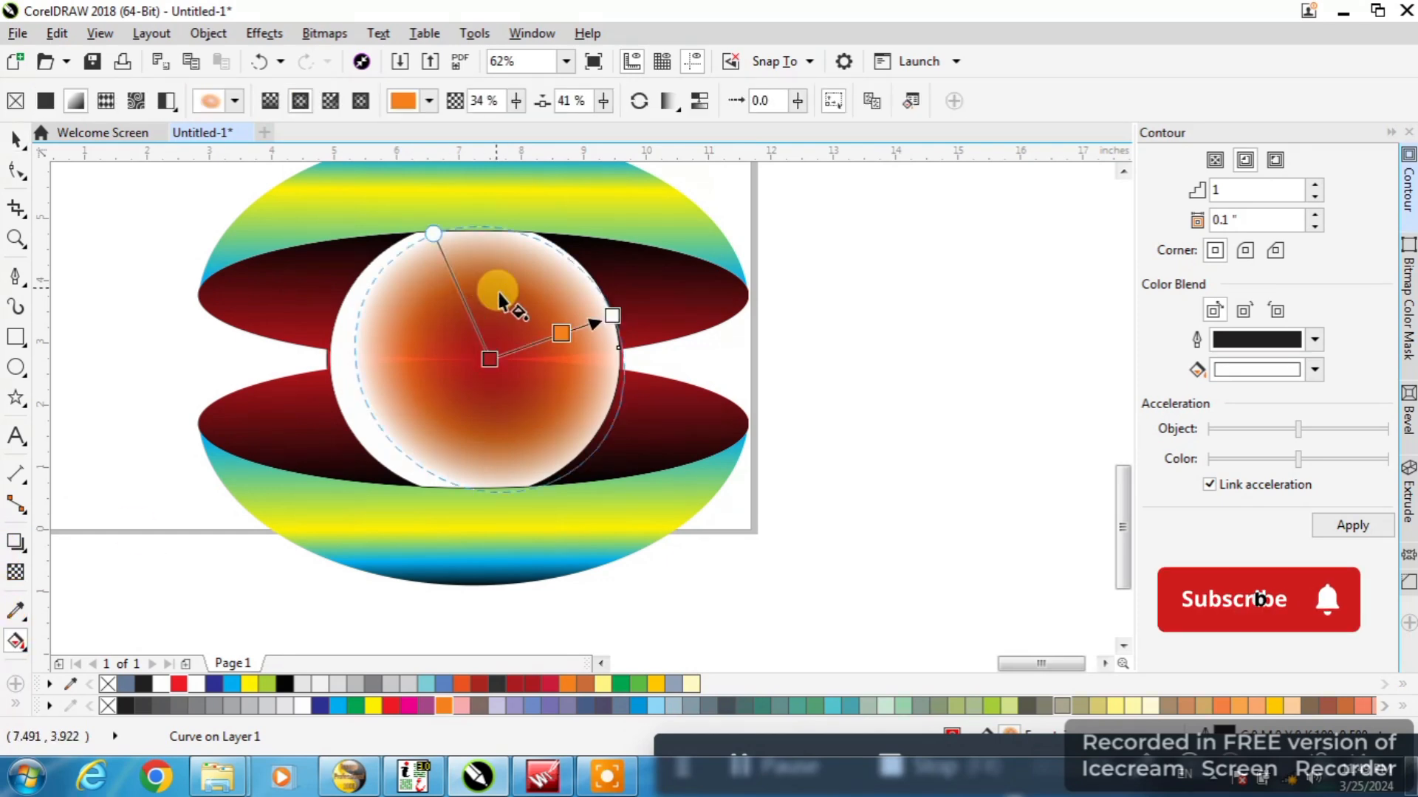
click(285, 683)
click(562, 333)
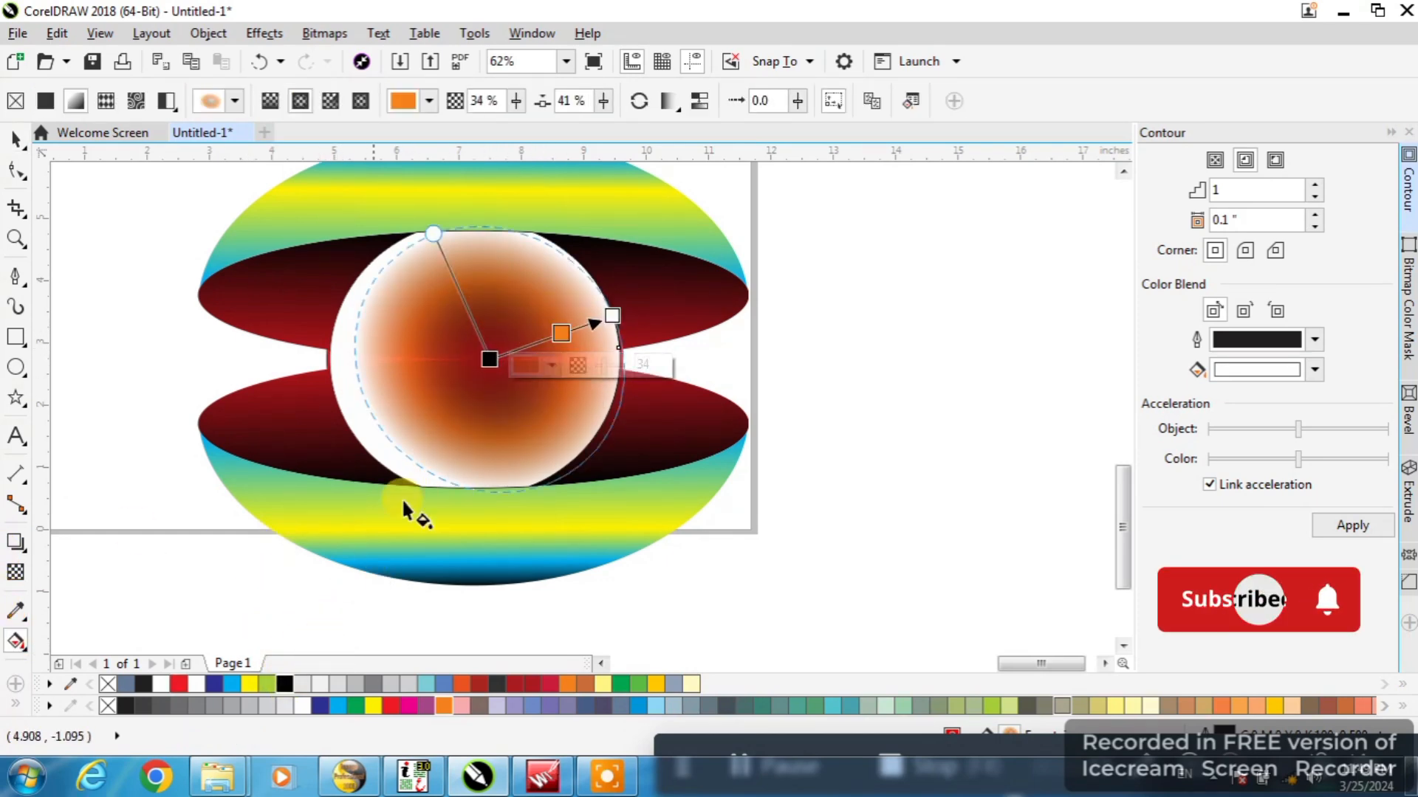
drag(601, 365, 505, 398)
click(490, 358)
click(14, 139)
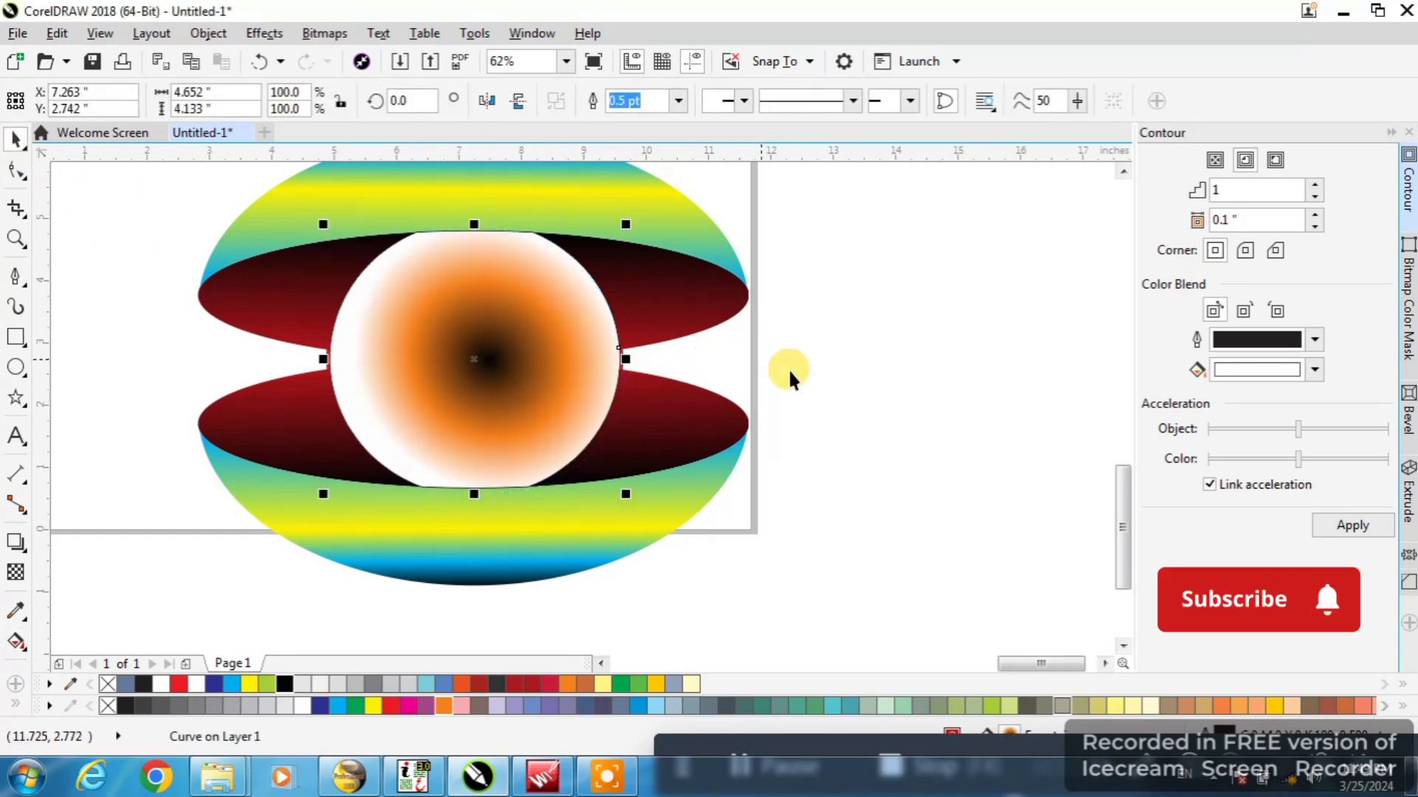
scroll(835, 369, down, 2)
scroll(561, 358, up, 6)
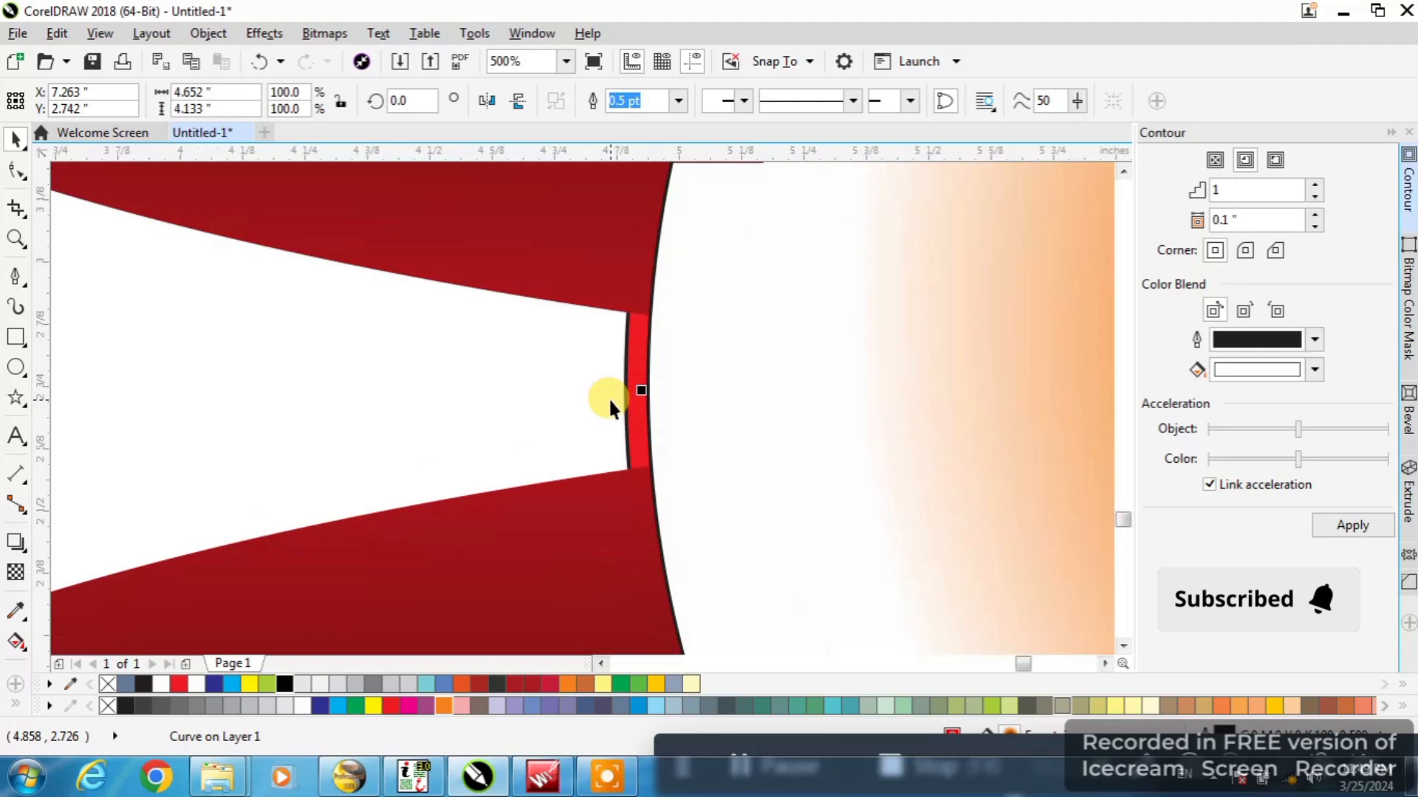
right_click(632, 347)
click(658, 416)
Try a copy of the circle scaled to 62.5% about its center, and delete the copy
scroll(342, 402, down, 4)
click(420, 410)
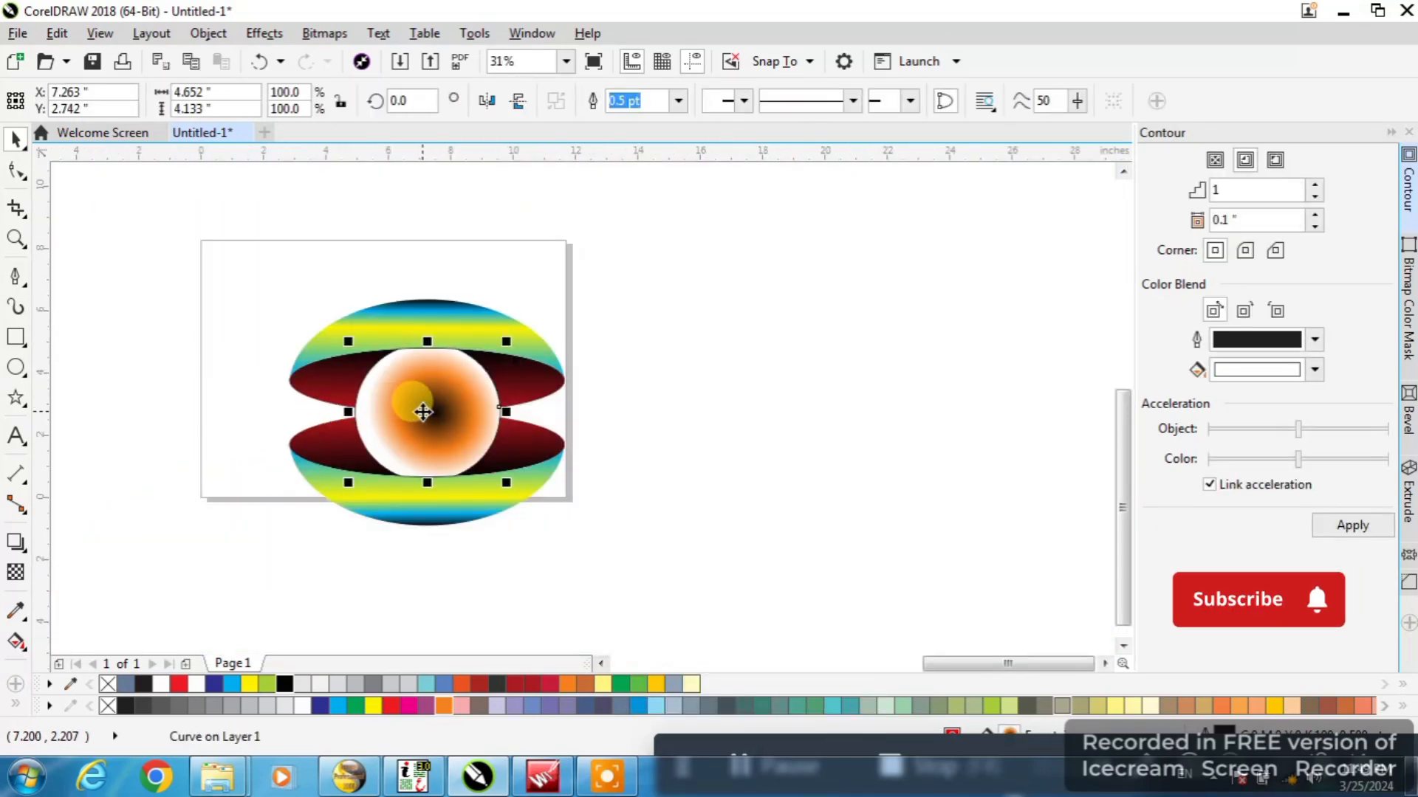
scroll(422, 410, up, 1)
drag(582, 547, 527, 497)
right_click(526, 497)
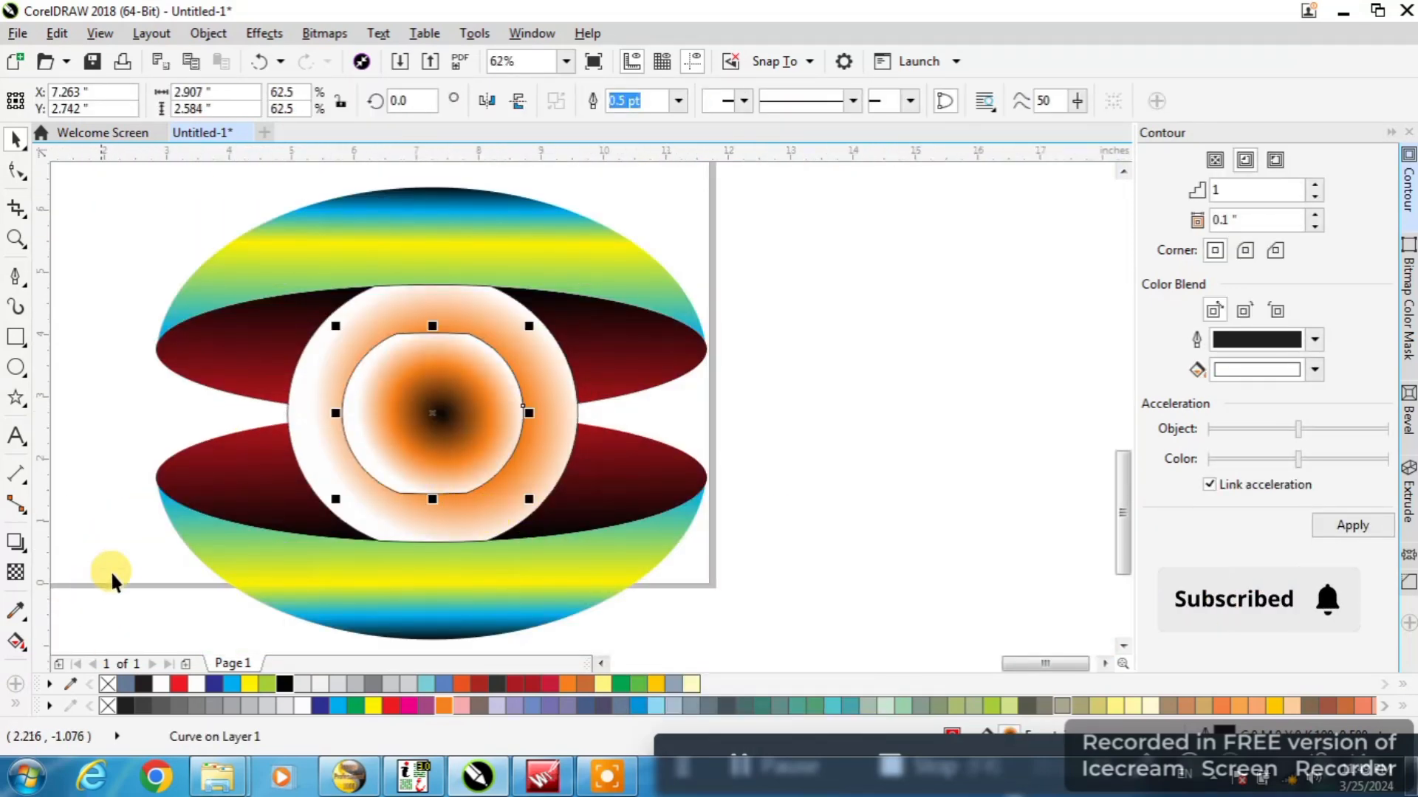
key(Delete)
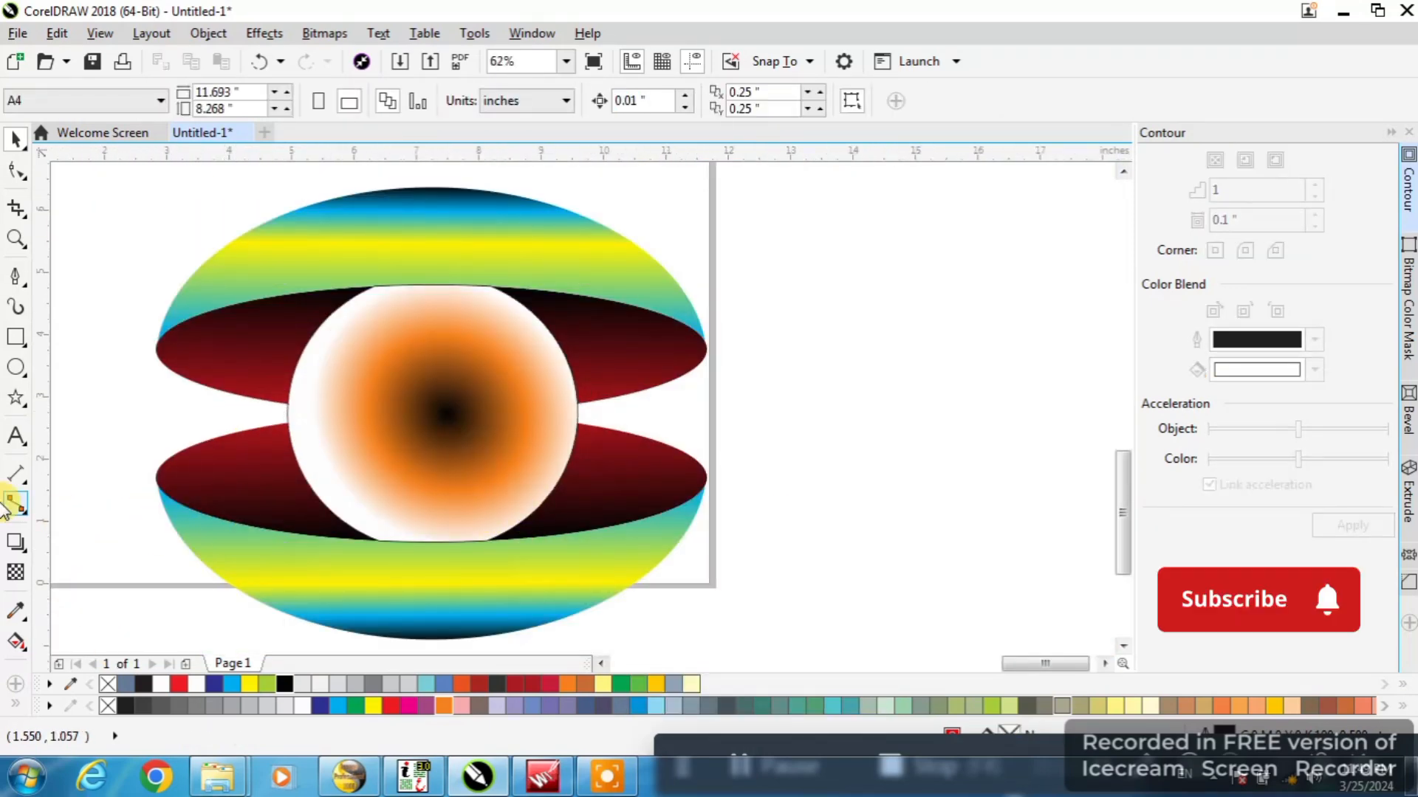
Draw an ellipse about 2.9 by 2.75 inches over the upper part of the sphere and fill it white
click(16, 365)
drag(362, 302, 552, 484)
click(195, 683)
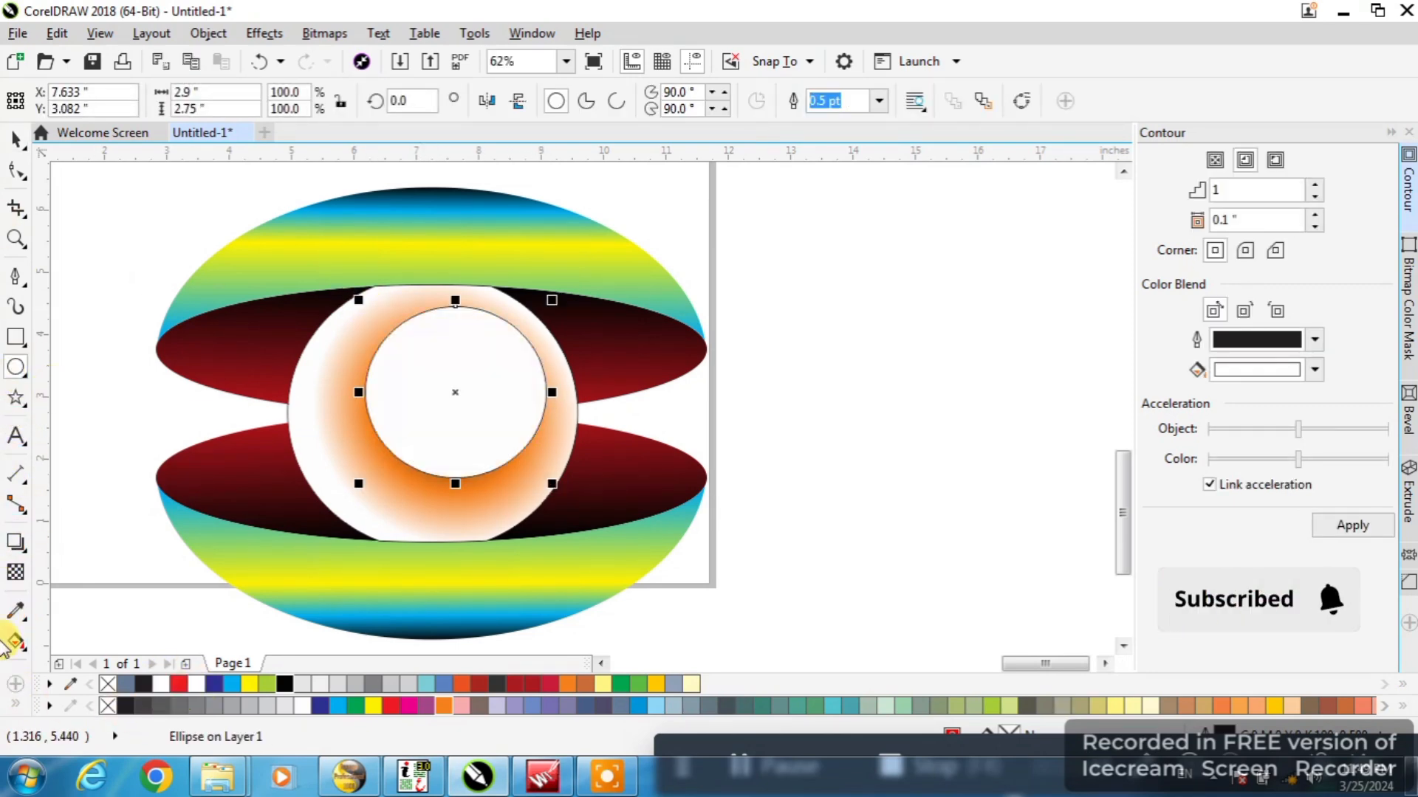
Apply a linear transparency to the white ellipse that fades it out from top to bottom, and remove its outline
click(17, 640)
drag(488, 240, 472, 448)
click(11, 147)
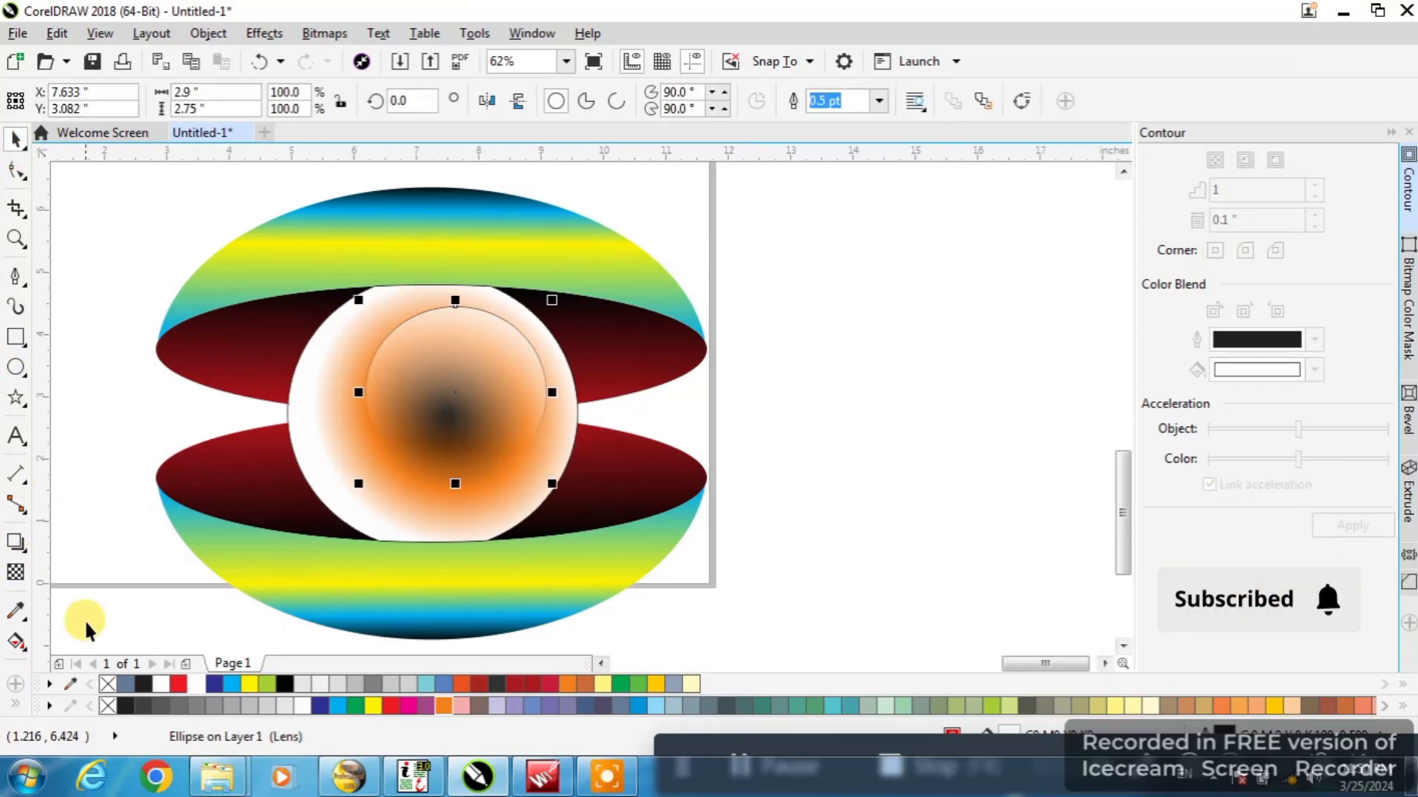
right_click(106, 684)
Move the transparent highlight ellipse to the sphere's upper middle and stretch its width to about 3.57 inches
scroll(456, 366, up, 1)
drag(473, 317, 430, 305)
scroll(458, 350, down, 1)
drag(528, 373, 550, 373)
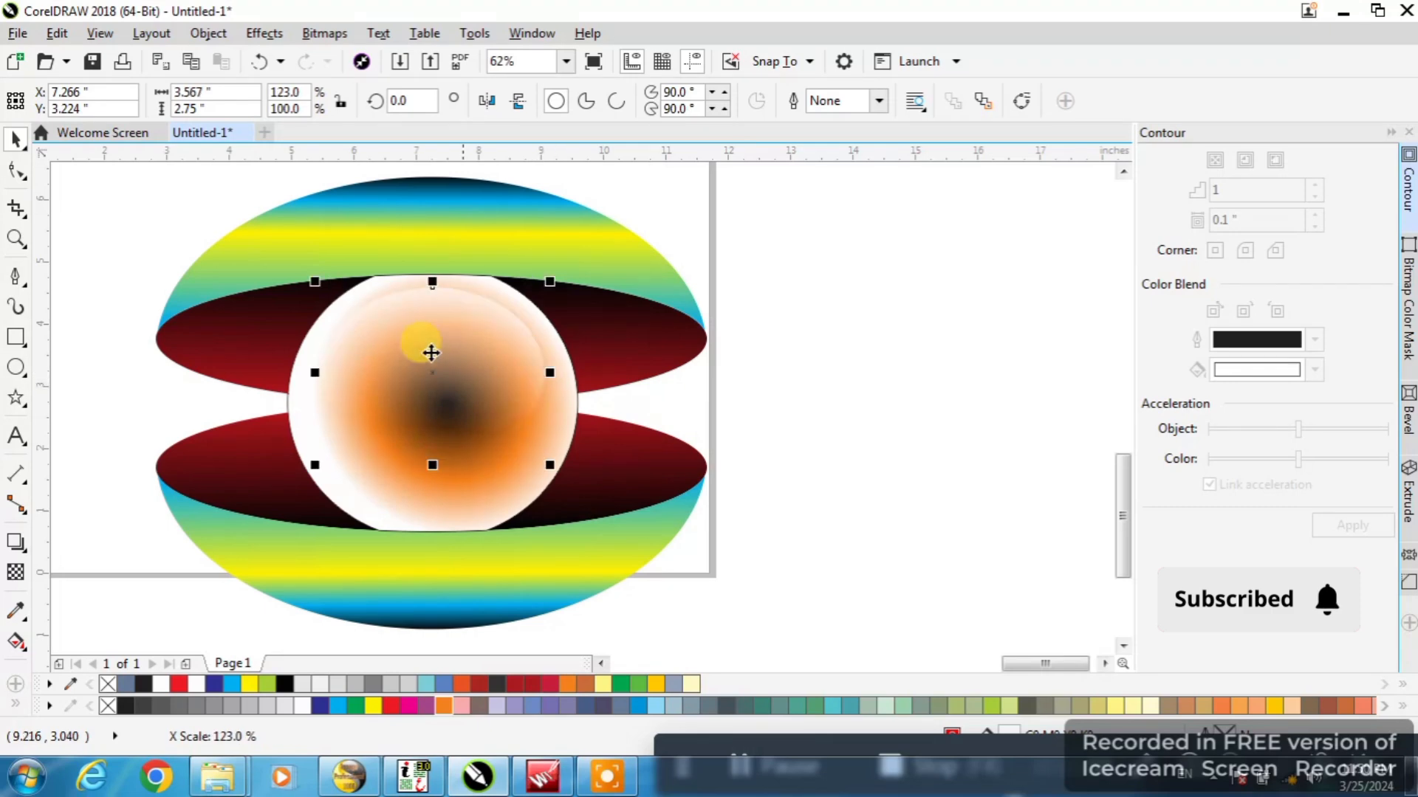
scroll(443, 308, up, 1)
scroll(449, 310, down, 1)
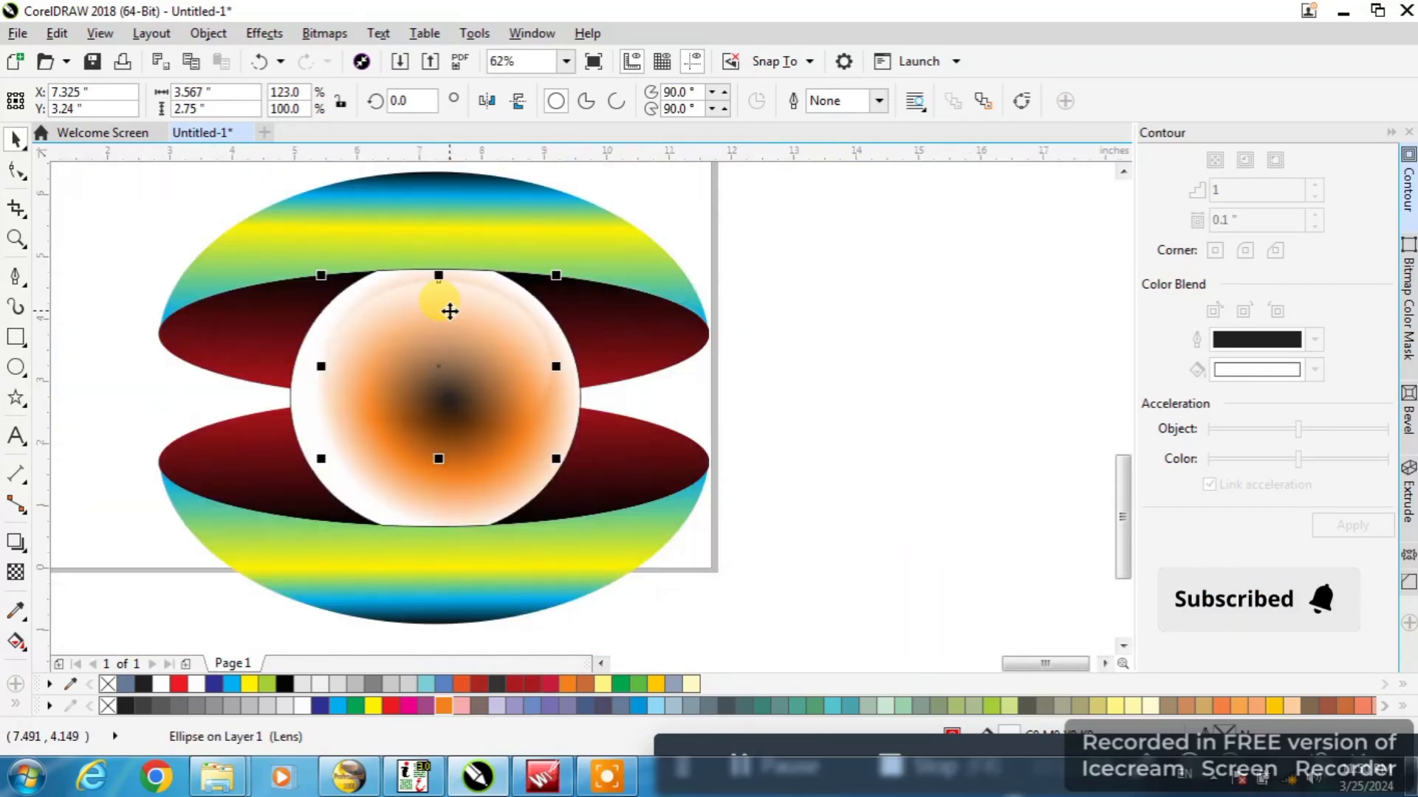
Recolor the sphere's elliptical fountain fill with a yellow center node, a red intermediate node and an orange outer node
click(425, 505)
click(16, 641)
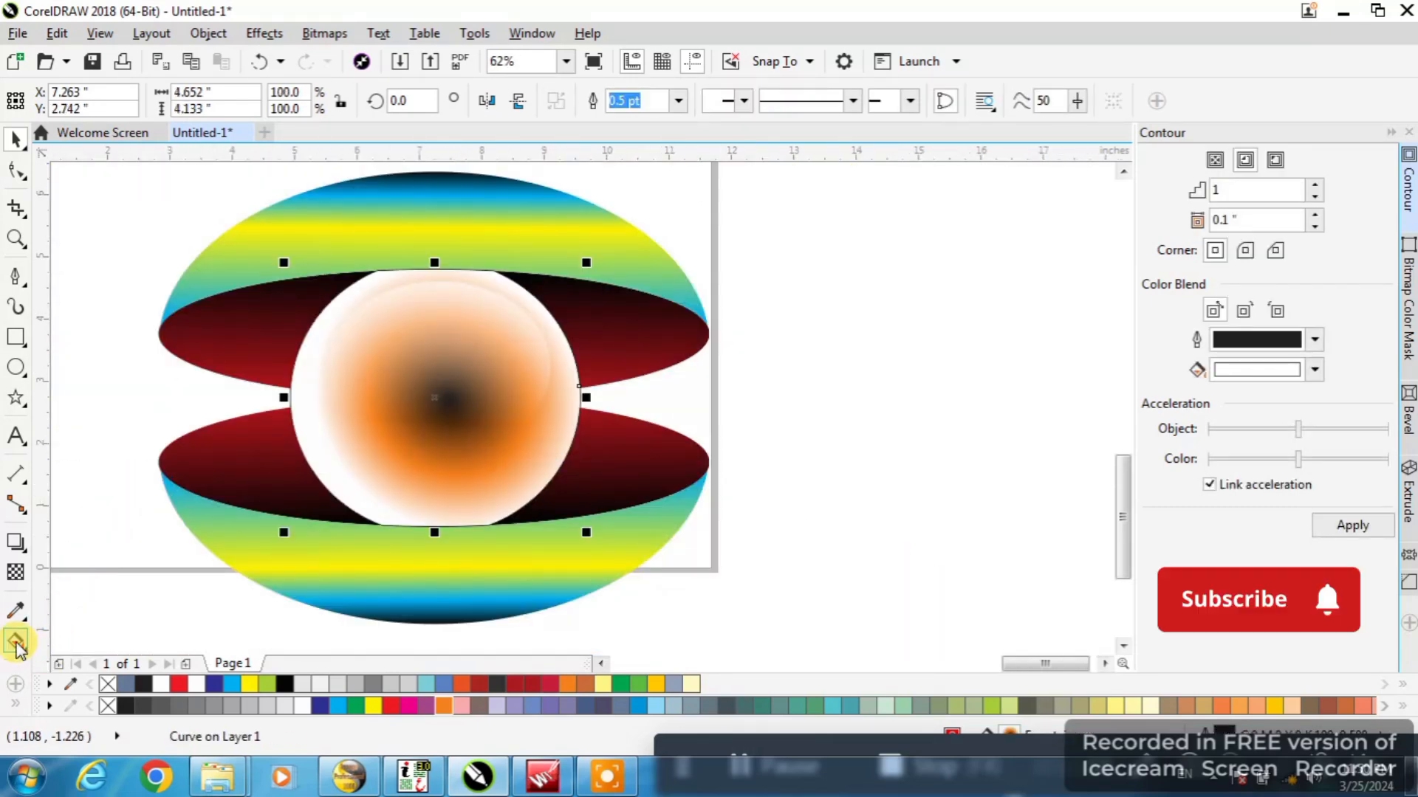
click(251, 685)
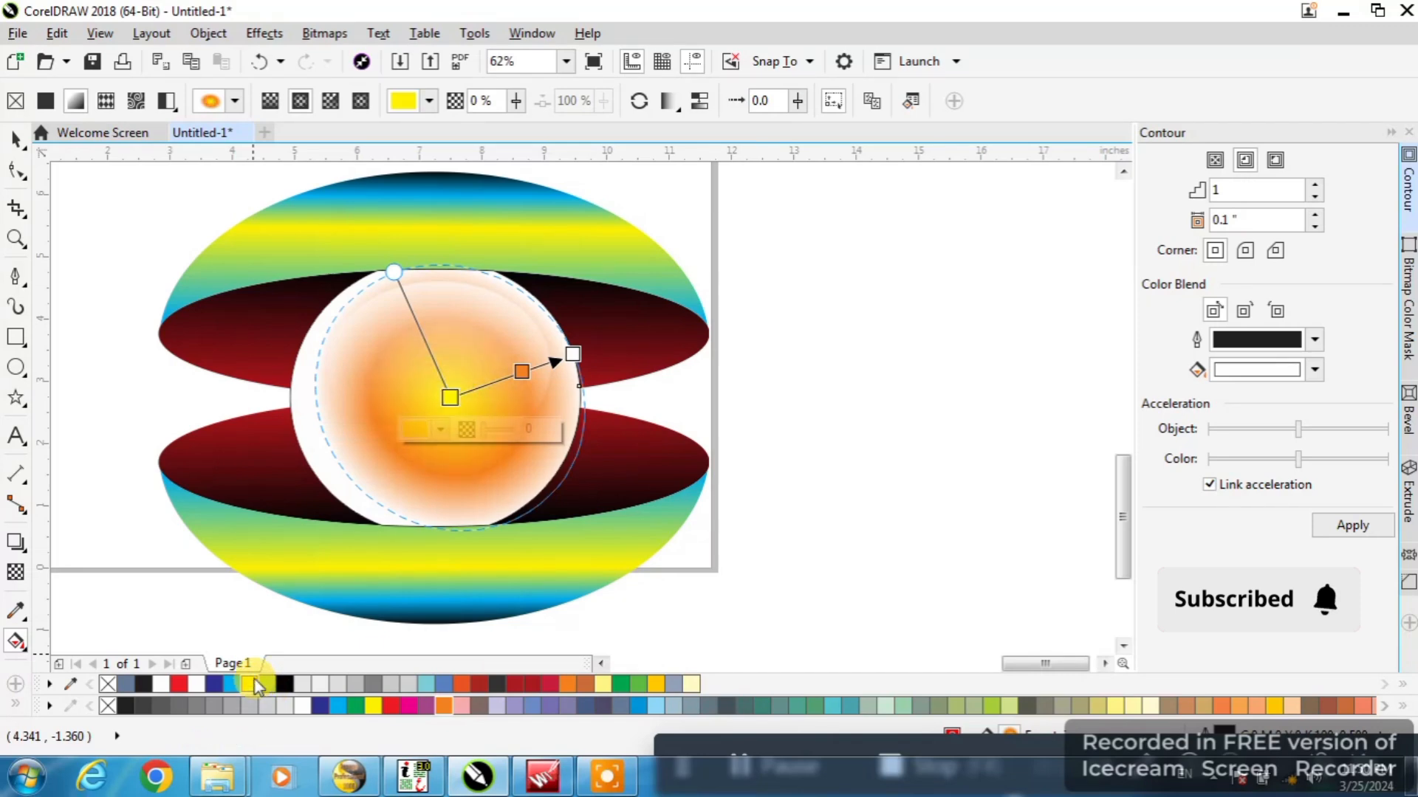
click(522, 370)
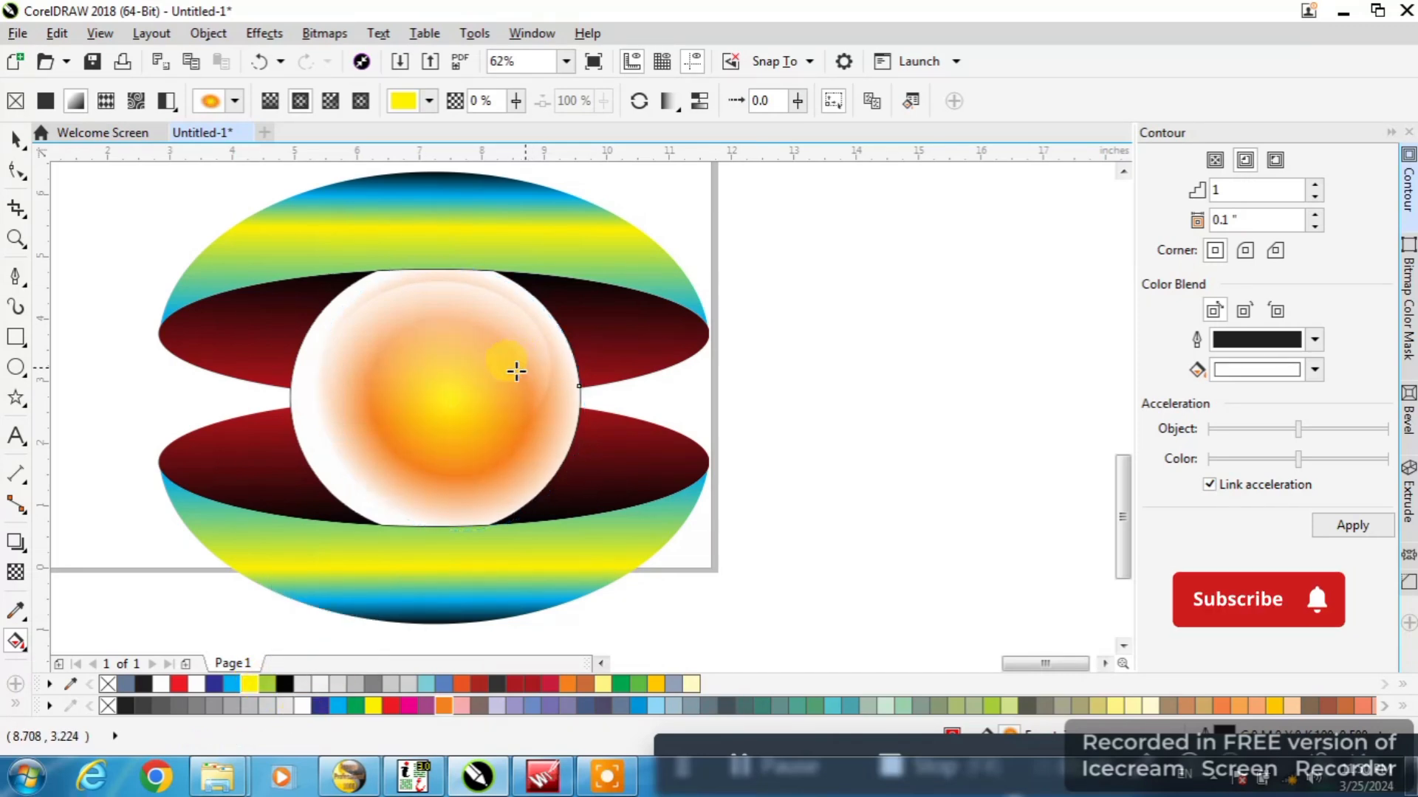
click(390, 707)
click(389, 707)
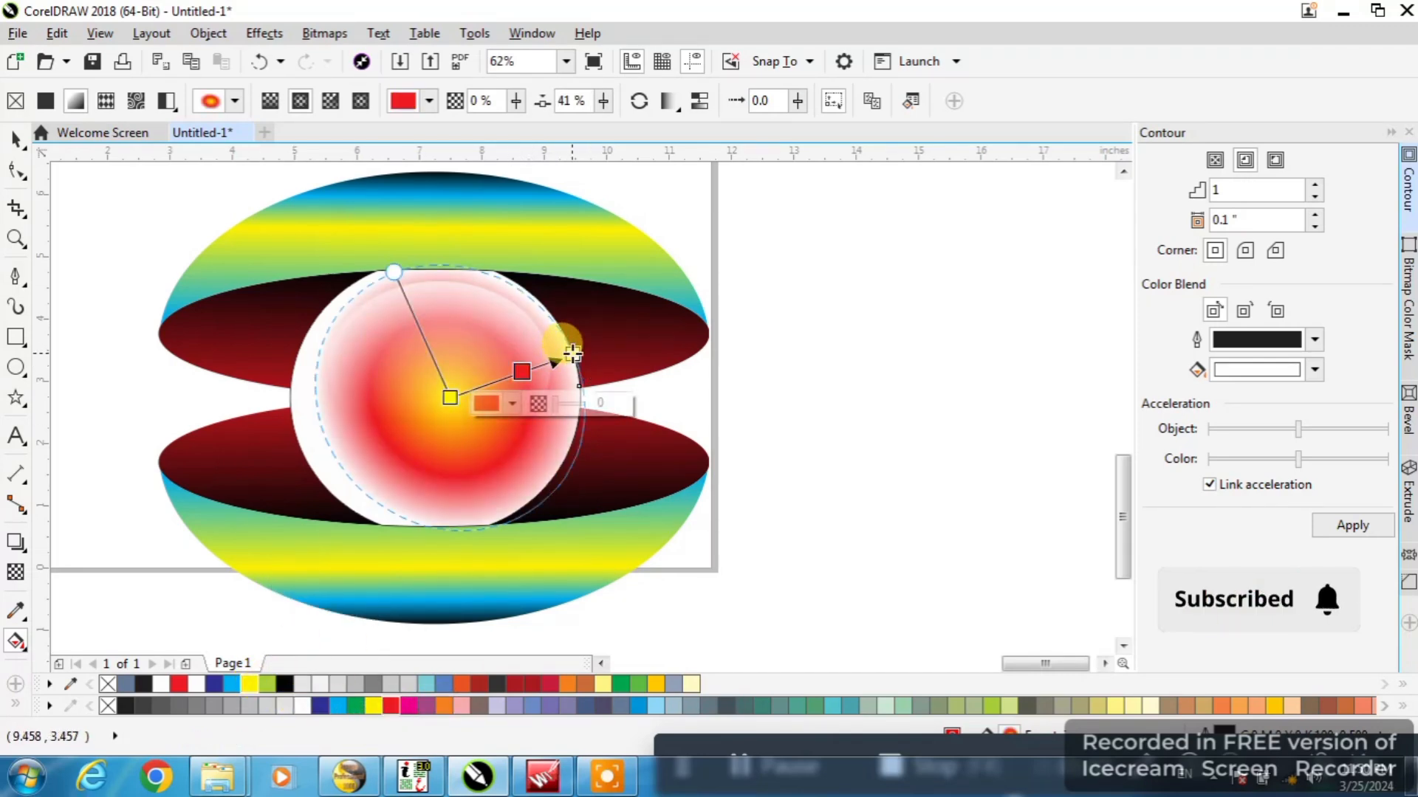
click(572, 354)
click(443, 706)
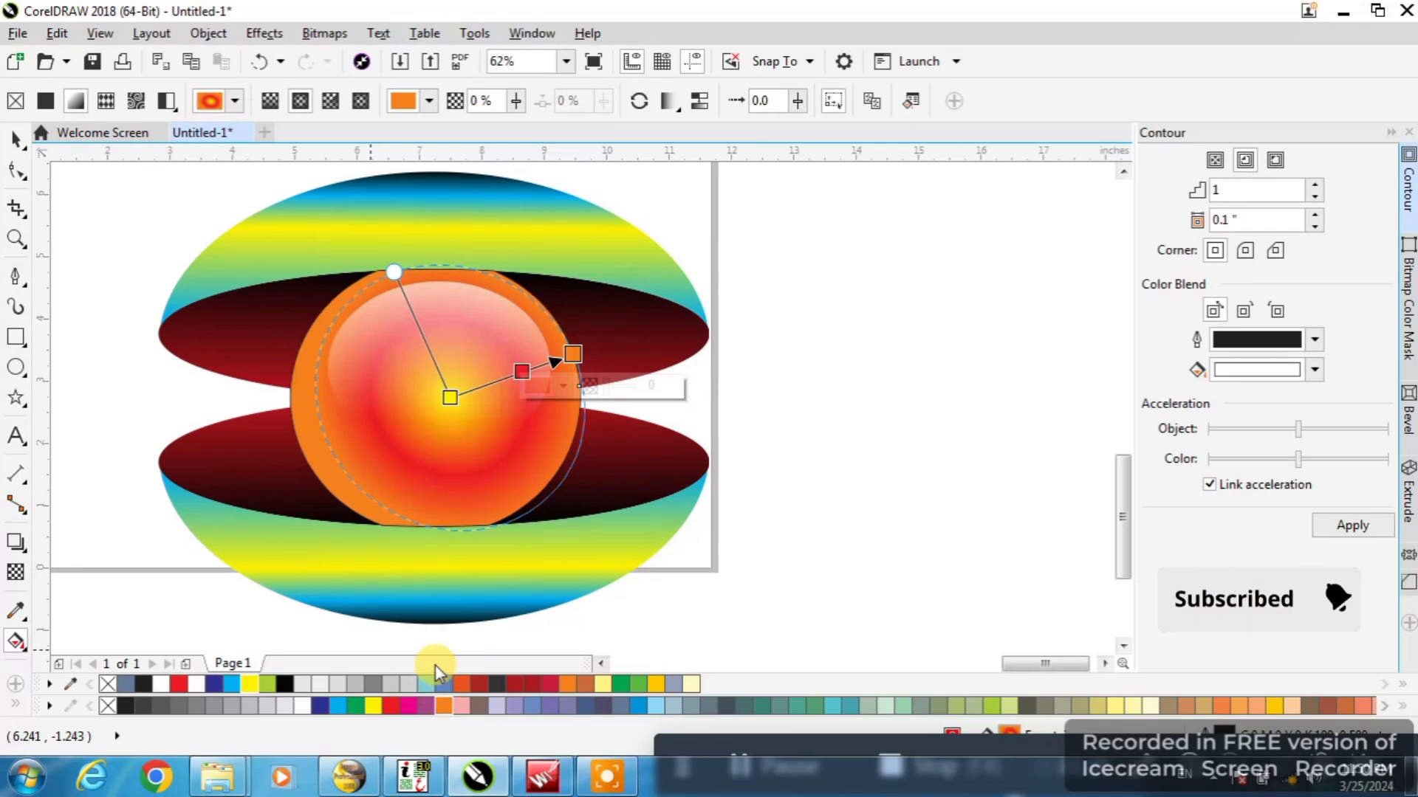
Stretch the transparent highlight ellipse upward to a height of about 2.87 inches and adjust its left side
click(16, 138)
click(478, 314)
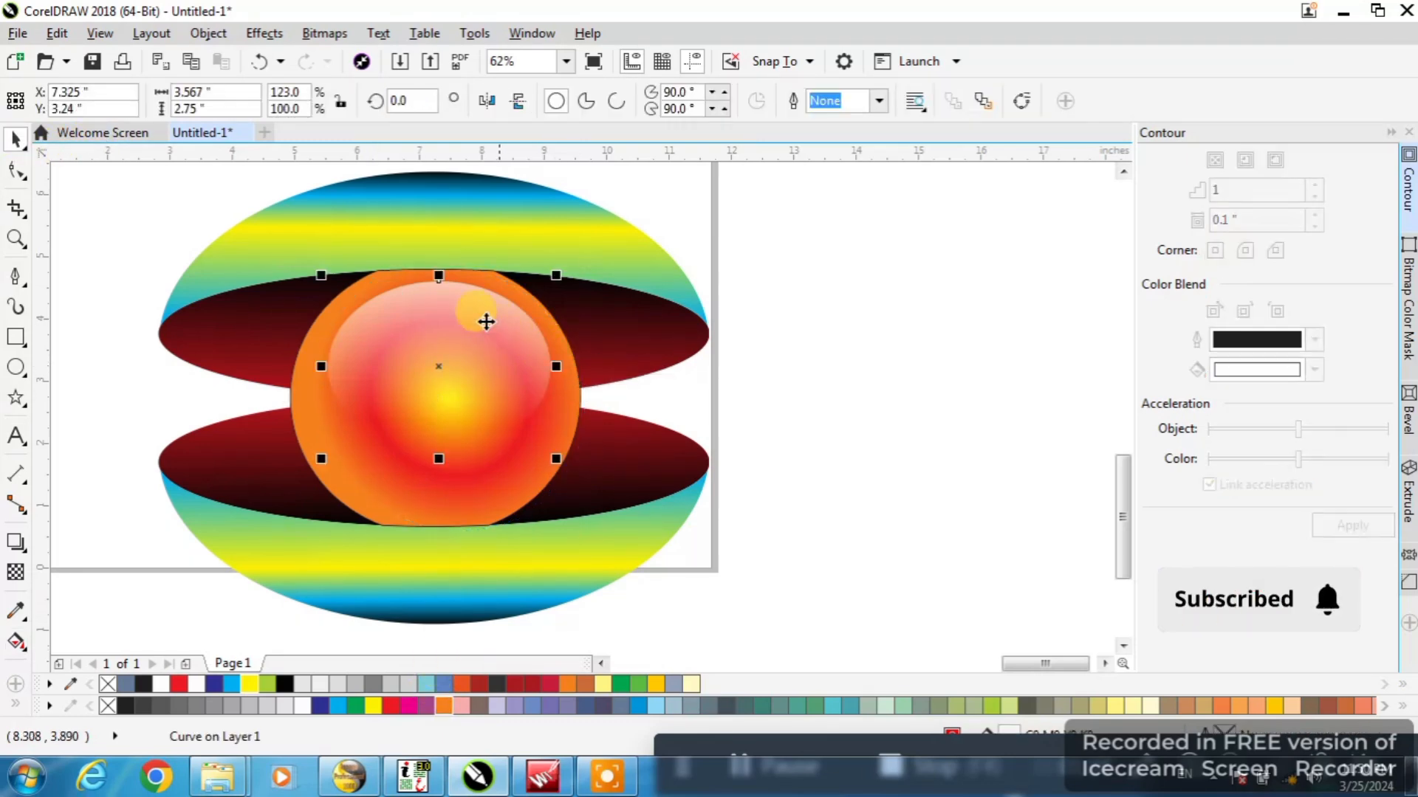
scroll(486, 322, up, 2)
drag(469, 273, 469, 254)
click(469, 253)
scroll(471, 255, down, 2)
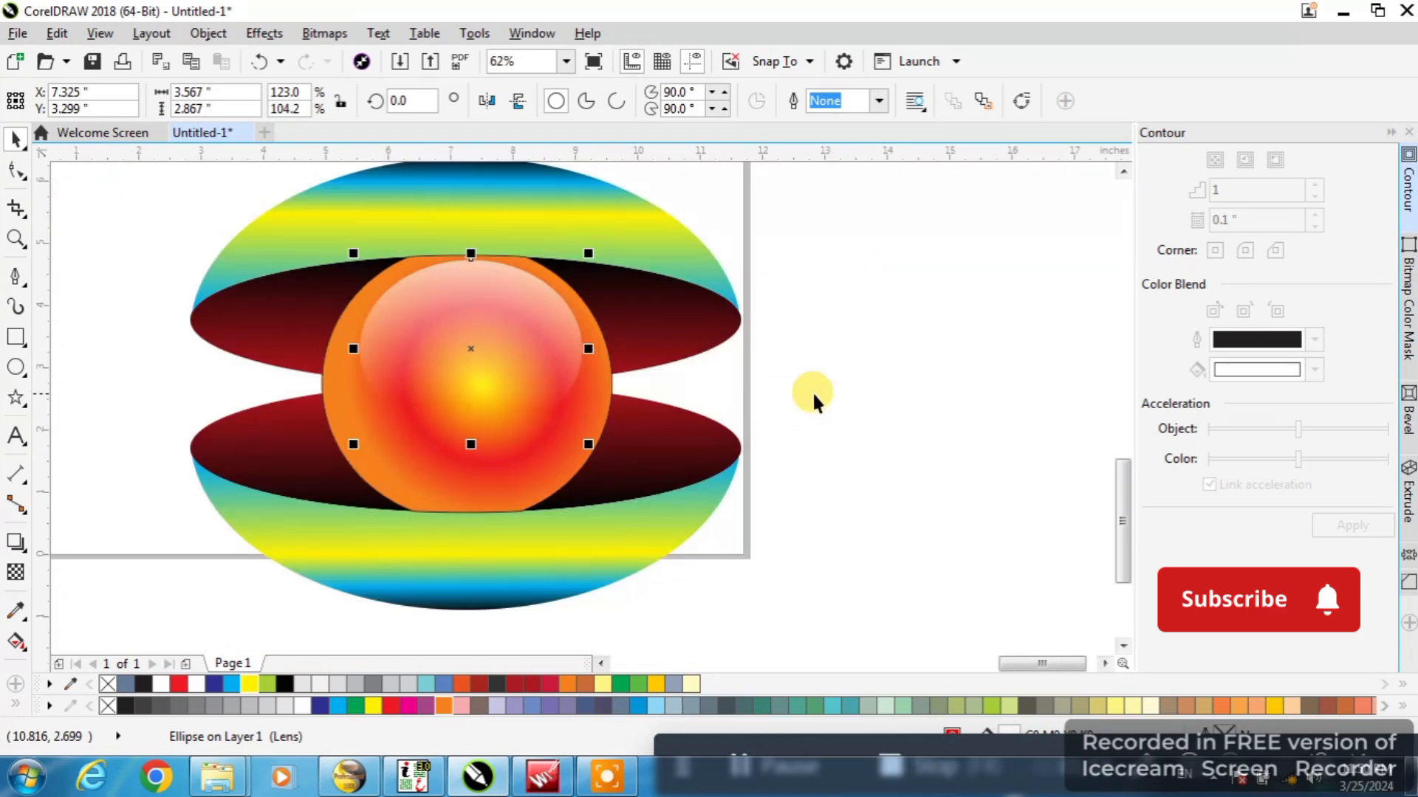
drag(353, 349, 344, 334)
Select all six objects of the artwork and move them to about X 7.97, Y 4.04 inches on the page
scroll(724, 347, down, 4)
drag(687, 247, 370, 449)
scroll(567, 396, up, 2)
scroll(567, 396, up, 2)
scroll(560, 465, down, 2)
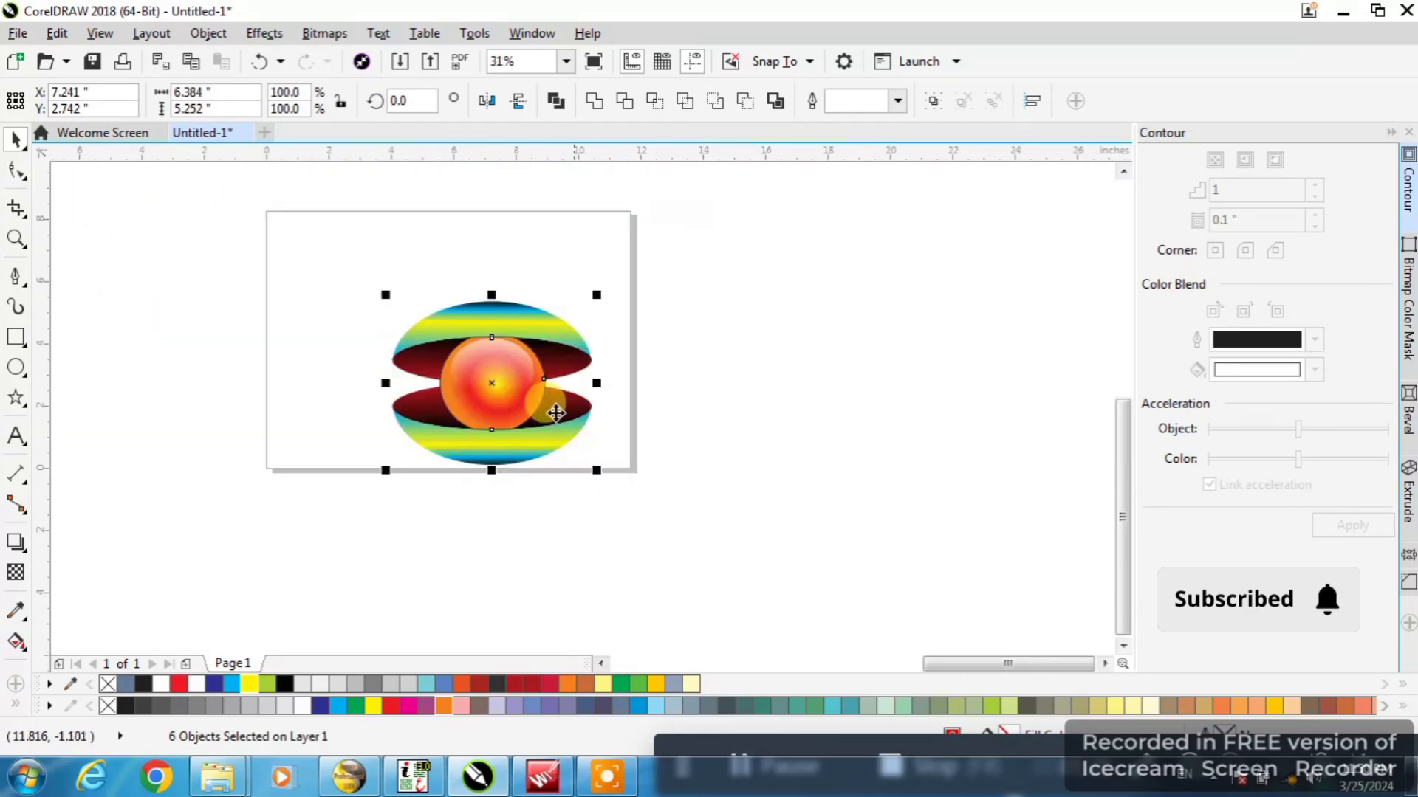
scroll(553, 405, up, 1)
drag(595, 487, 644, 436)
scroll(654, 416, down, 1)
scroll(659, 440, up, 2)
scroll(726, 503, down, 2)
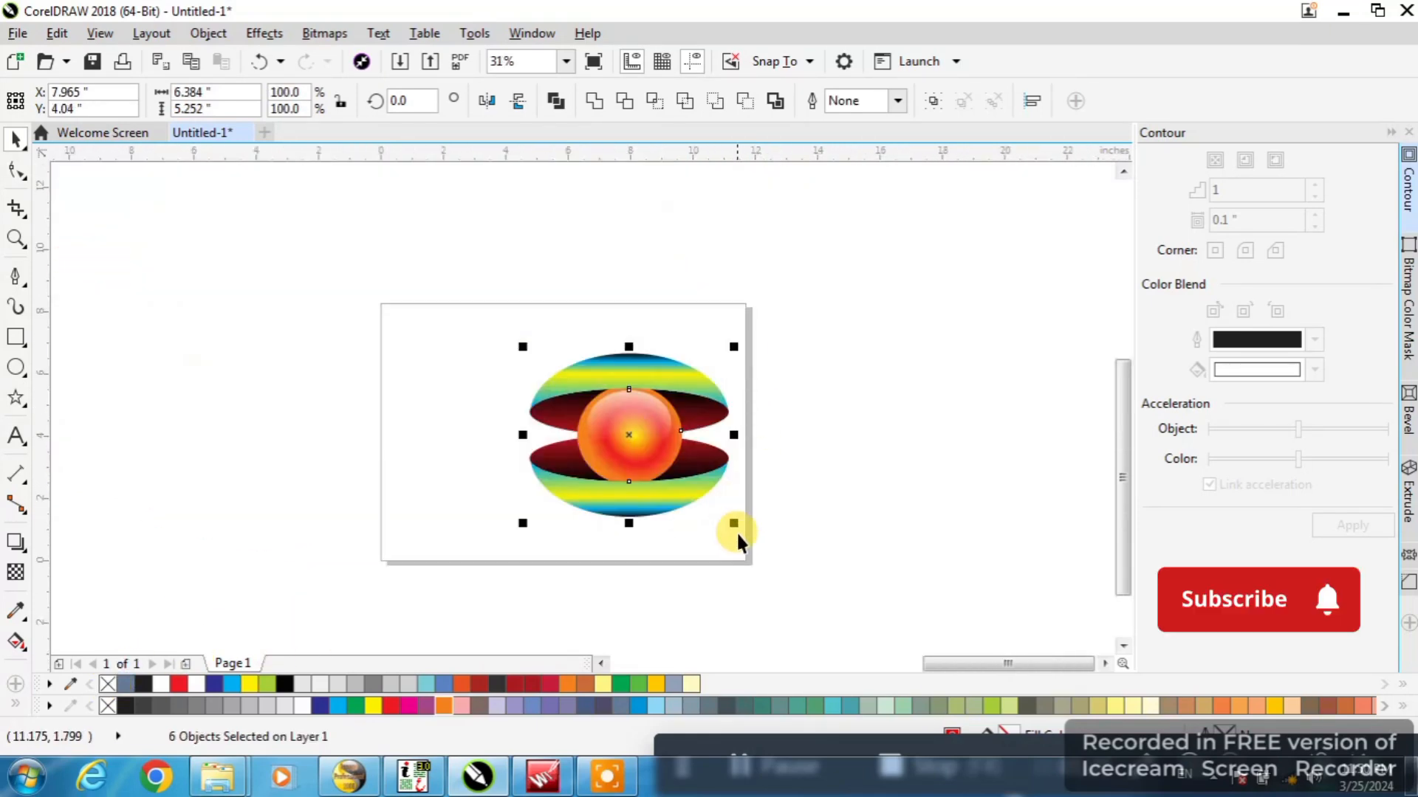
scroll(531, 502, up, 1)
scroll(665, 650, down, 1)
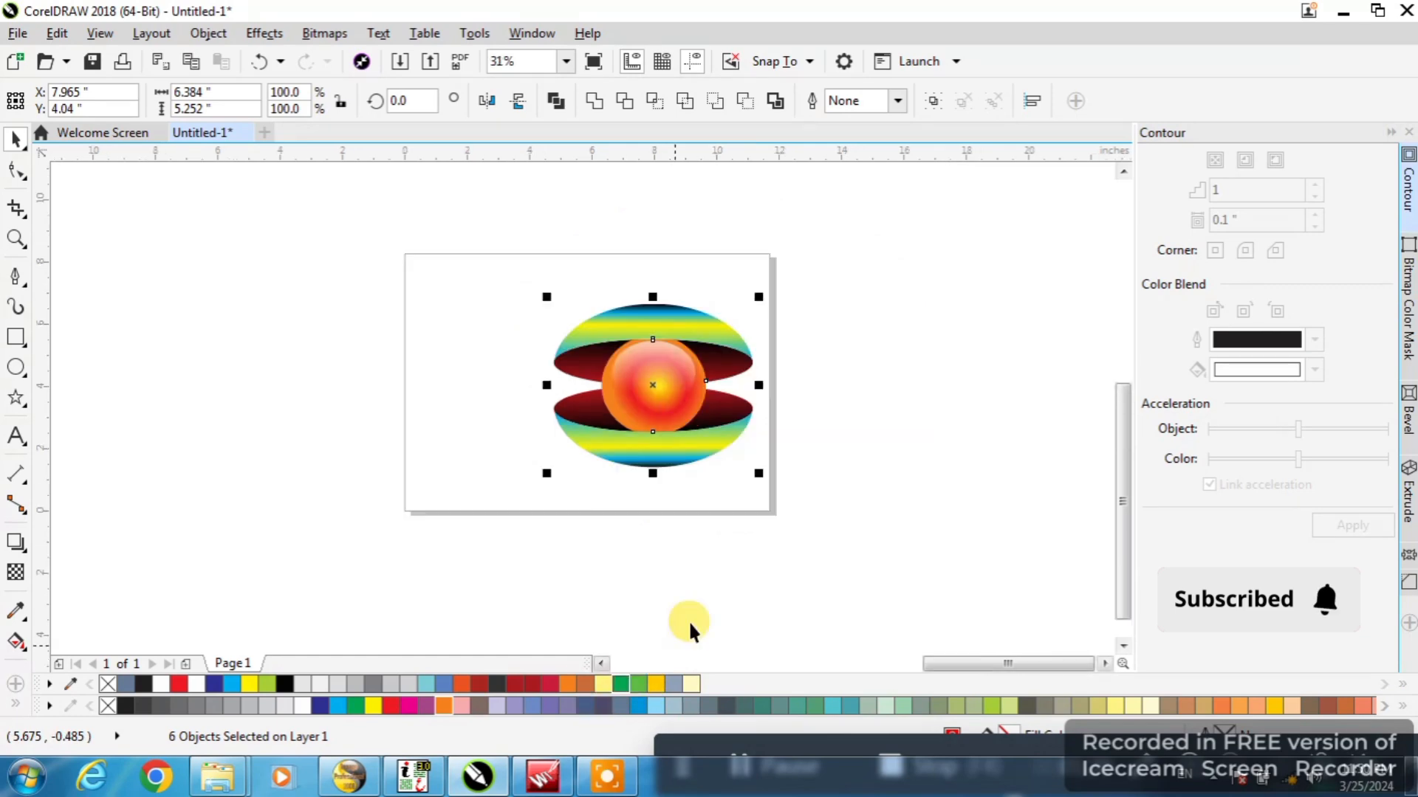
Create a page-size rectangle and a copy narrowed to about 4.23 inches along the page's left edge, and convert the copy to curves
double_click(15, 337)
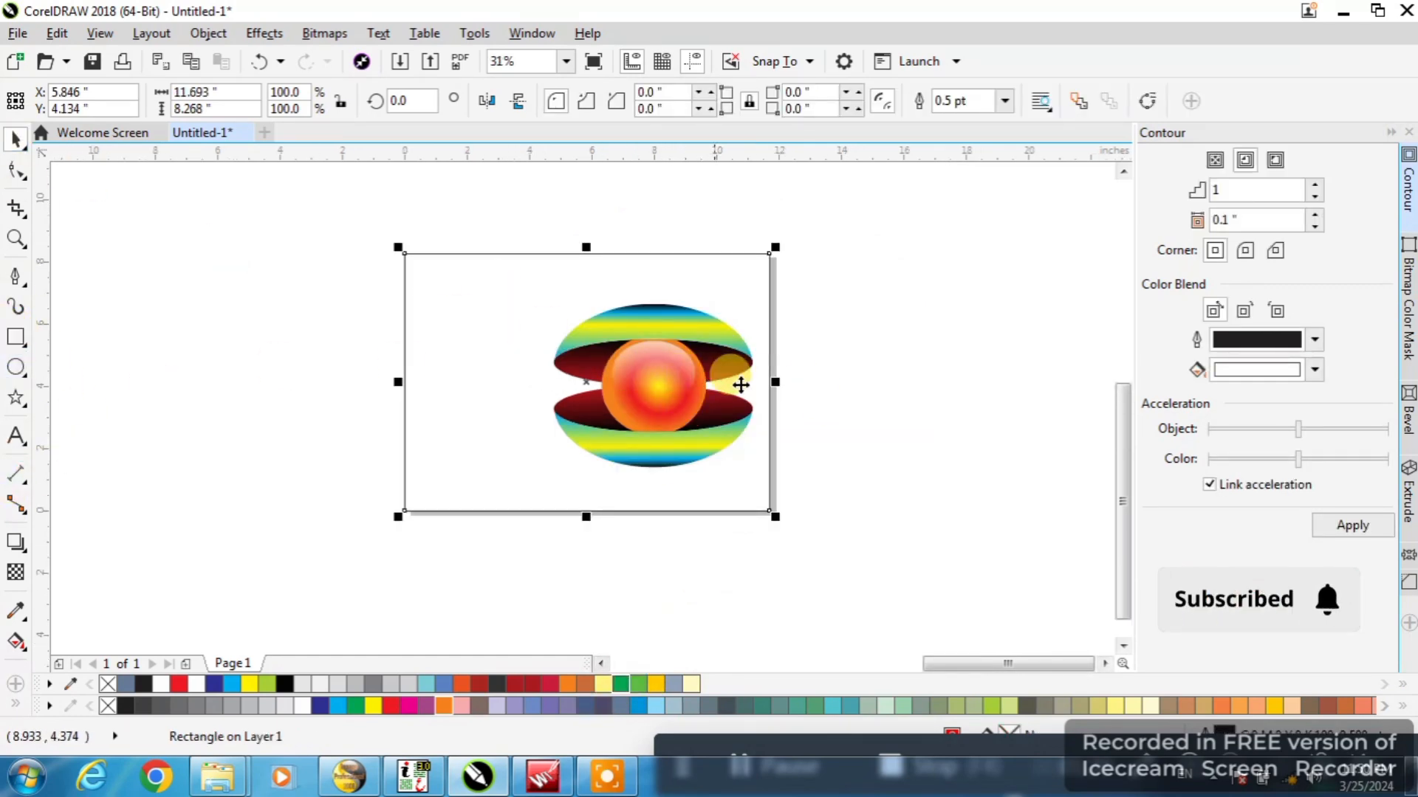
drag(775, 382, 542, 377)
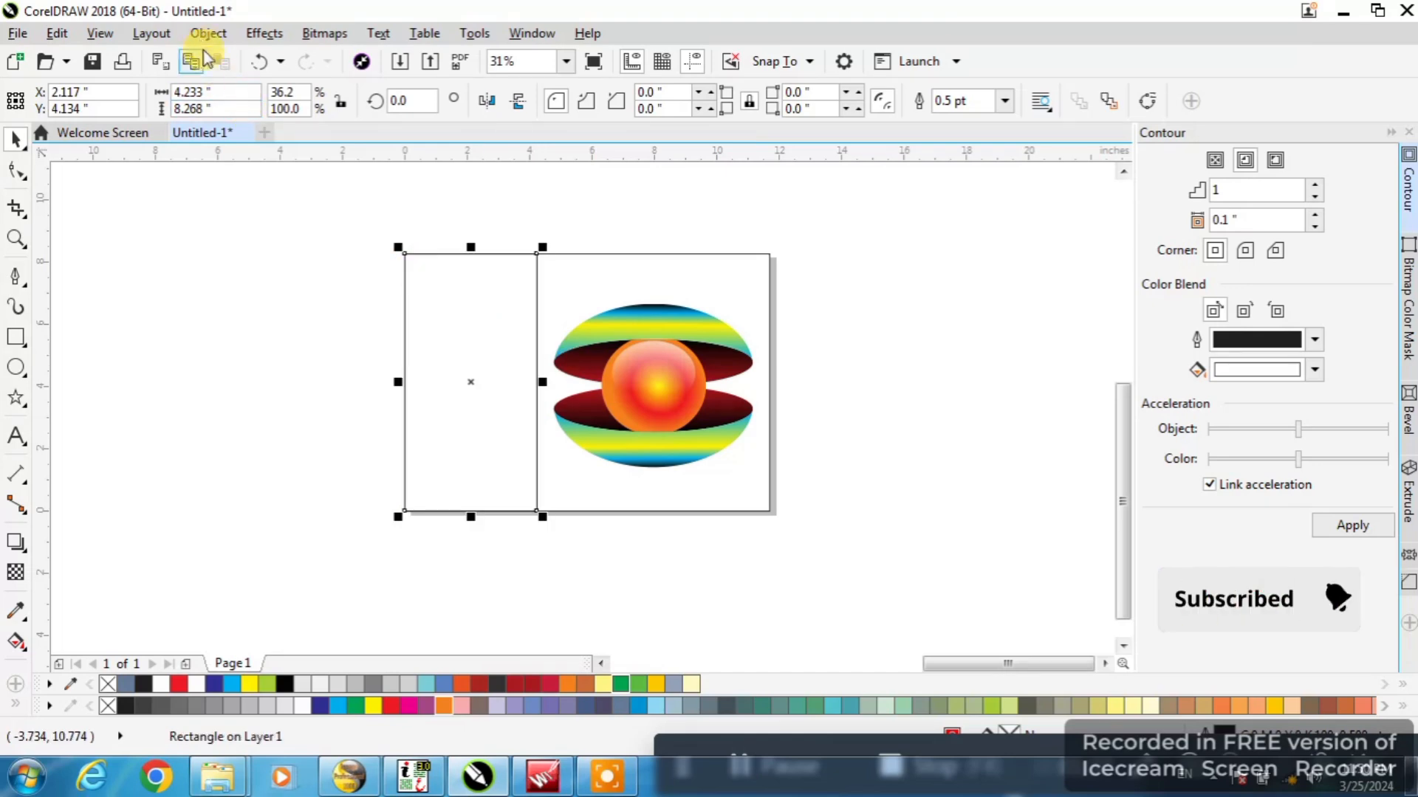
click(207, 33)
click(494, 342)
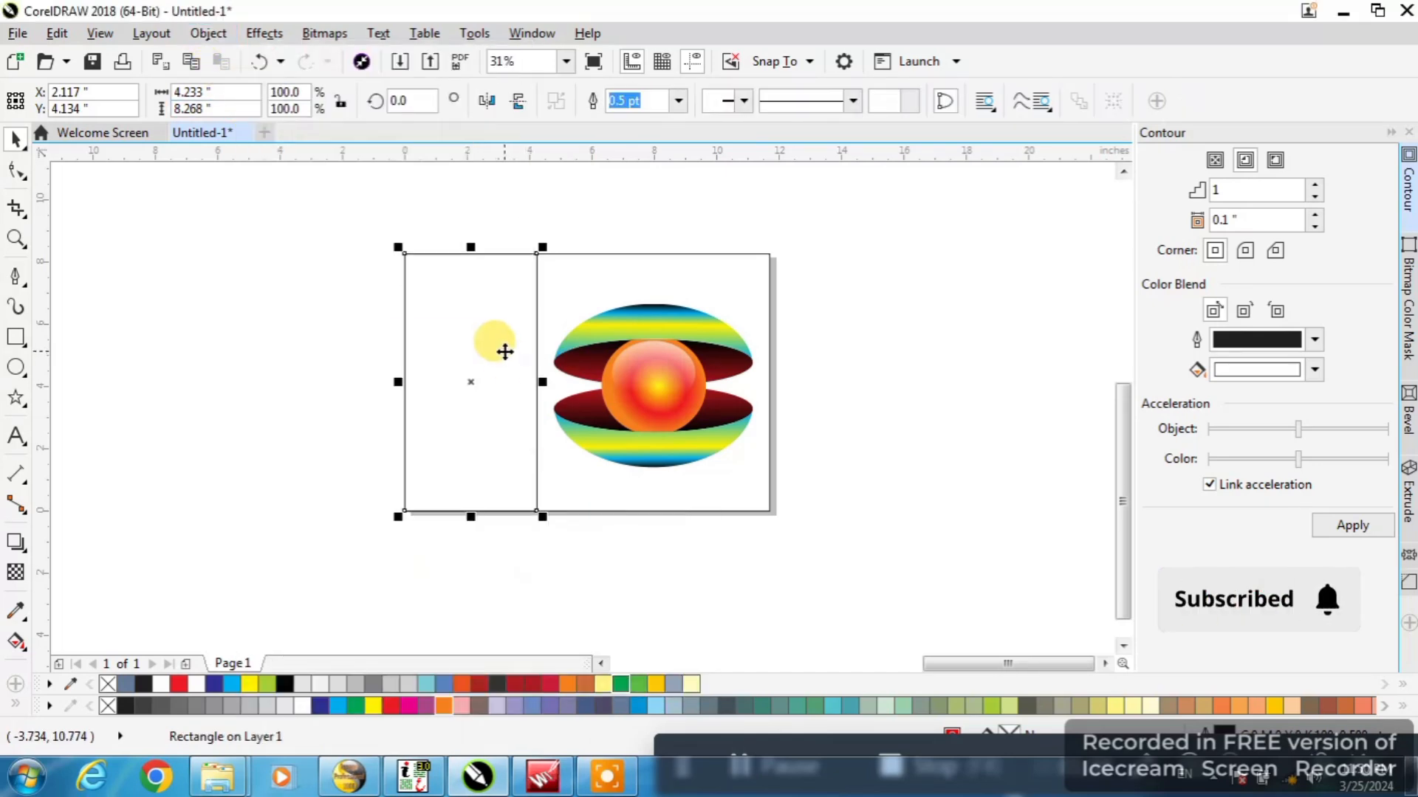
Slant the narrow shape's right edge by moving its lower-right node about 1.53 inches left and its upper-right node right, about 5.1 inches wide overall
key(F10)
drag(536, 509, 490, 511)
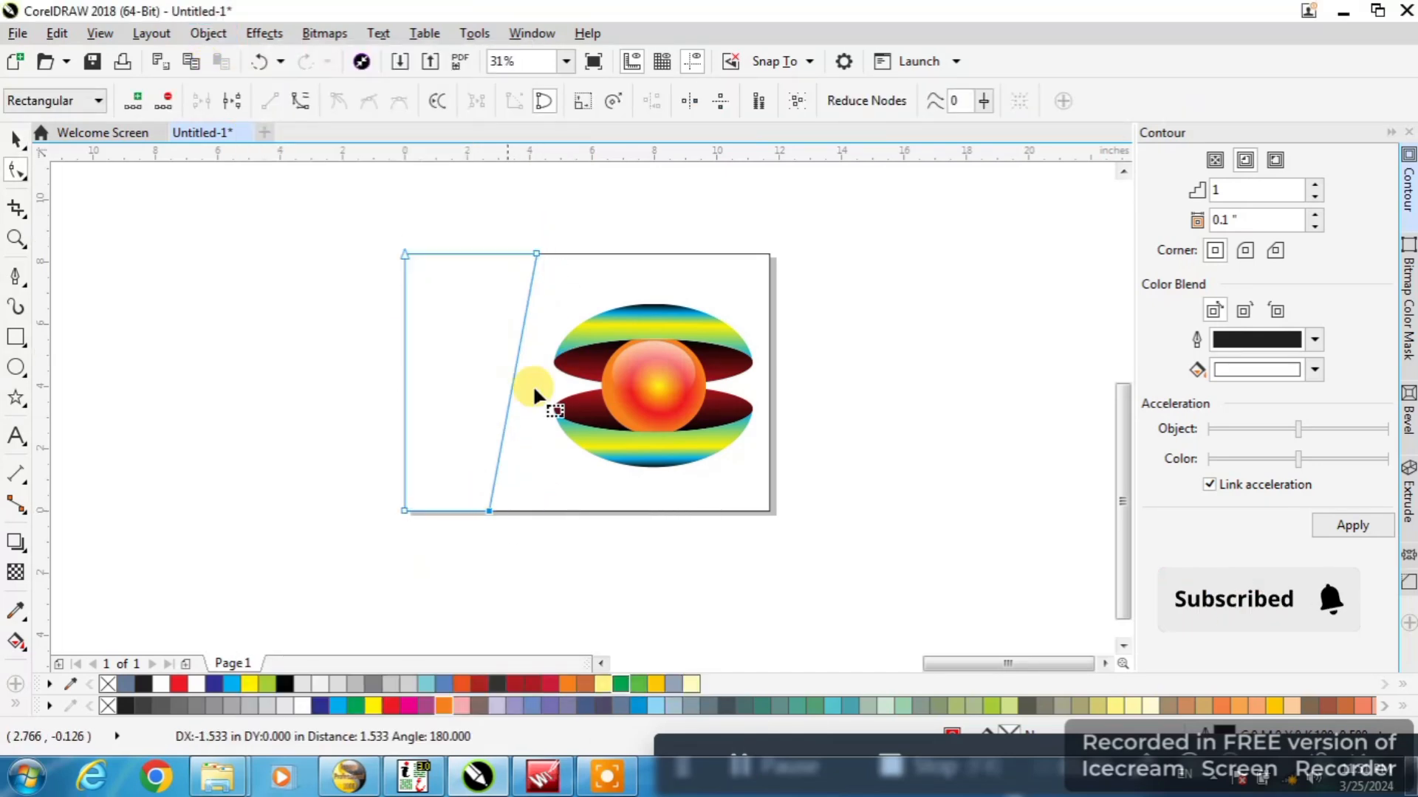
drag(565, 257, 563, 248)
key(space)
Fill the page-size rectangle with cyan and turn it into an elliptical fountain fill with a white center and cyan outer color
click(561, 482)
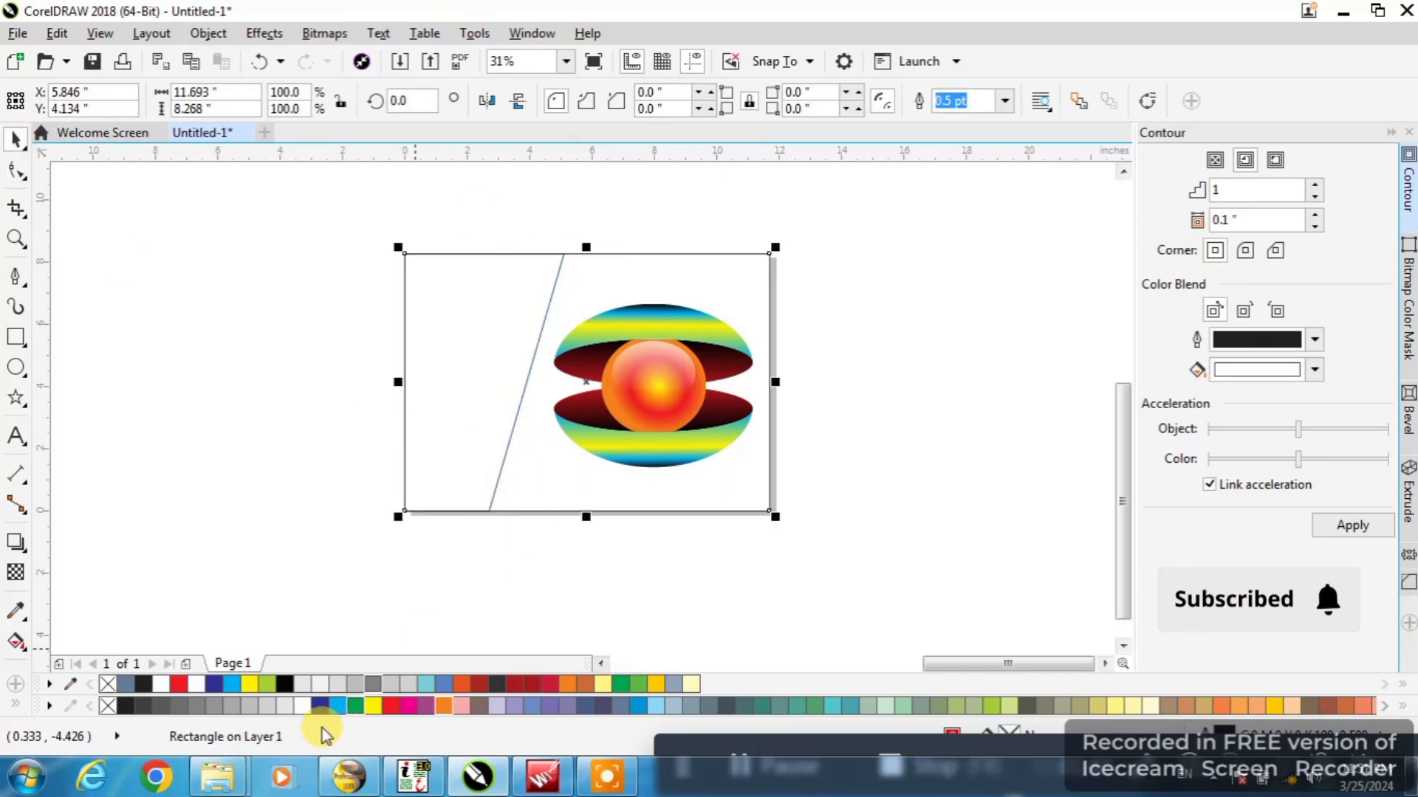
click(337, 708)
click(16, 641)
drag(403, 462, 754, 325)
click(302, 101)
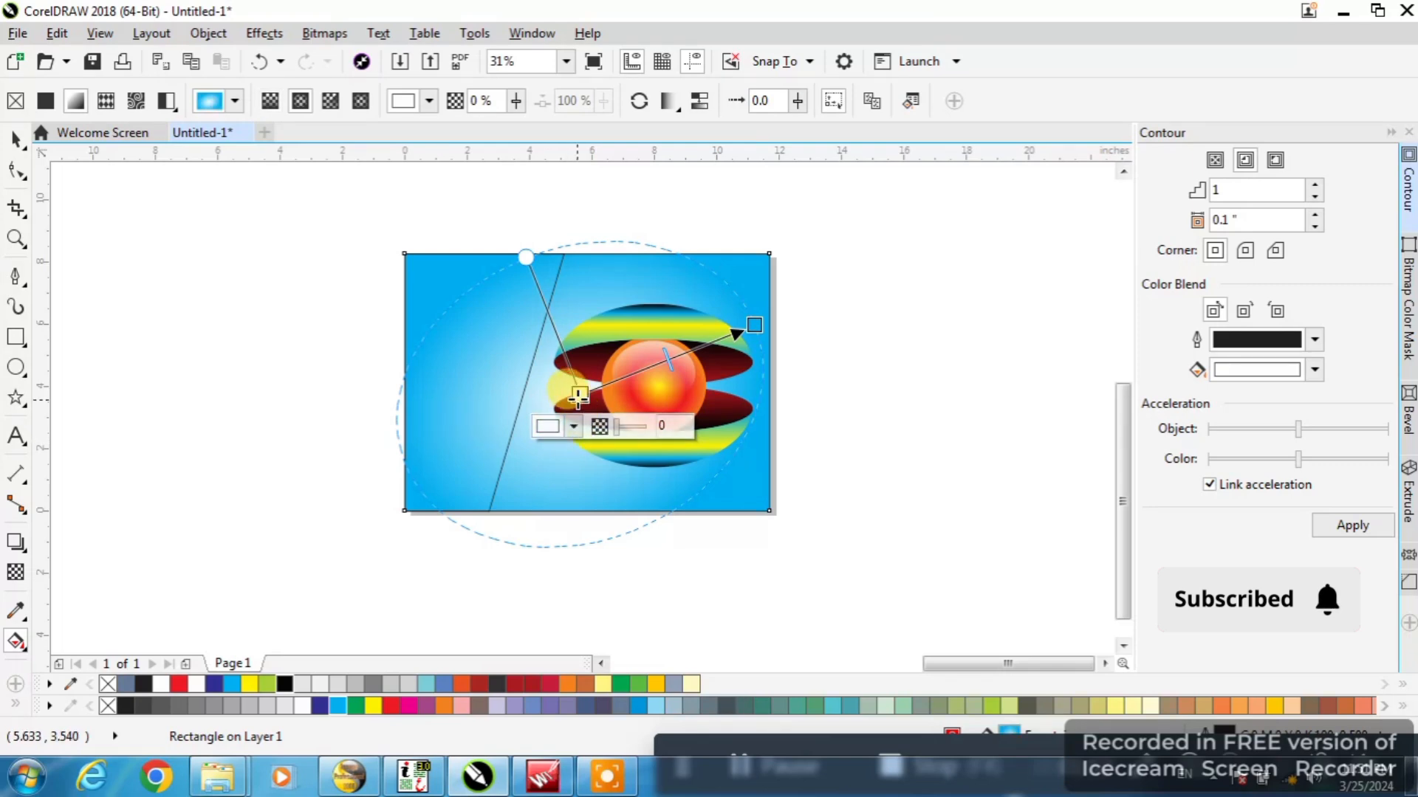
Center the background's white fill node on the sphere and enlarge the ellipse, placing the cyan node near the page's upper-right corner
drag(578, 398, 653, 385)
drag(604, 304, 593, 305)
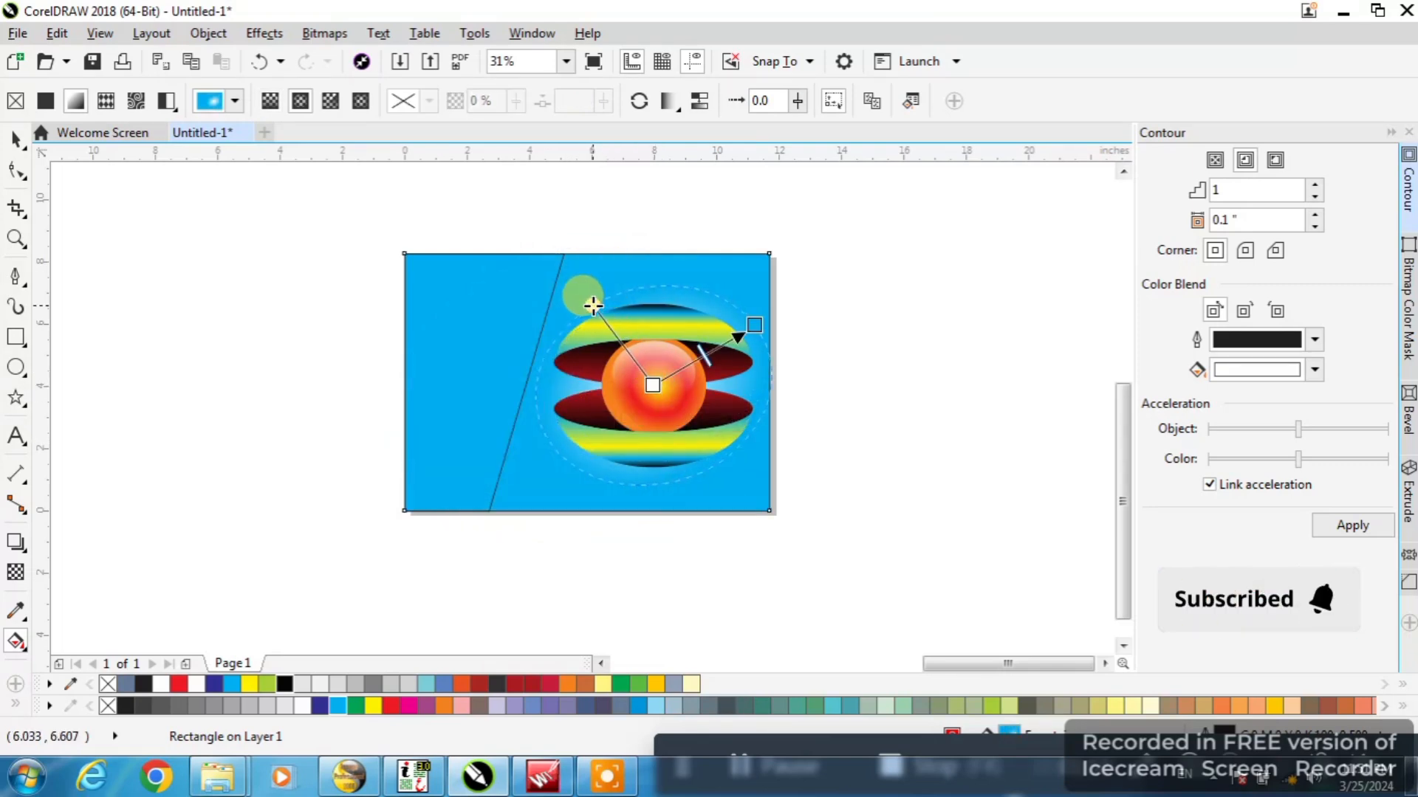
drag(755, 323, 769, 267)
mouse_move(546, 299)
mouse_down()
mouse_move(526, 293)
mouse_move(540, 285)
mouse_up()
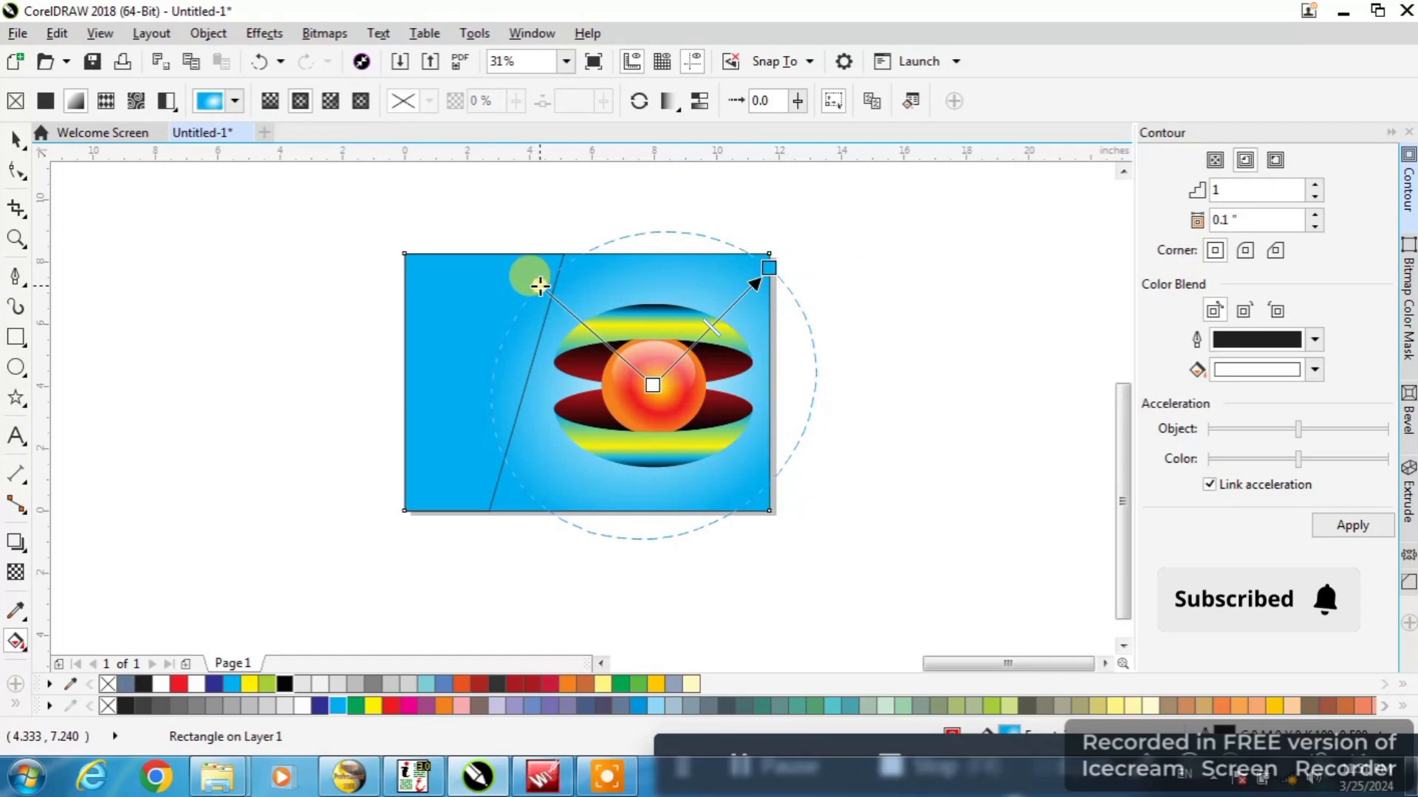
Select the slanted panel at the left side of the page
click(16, 140)
click(483, 325)
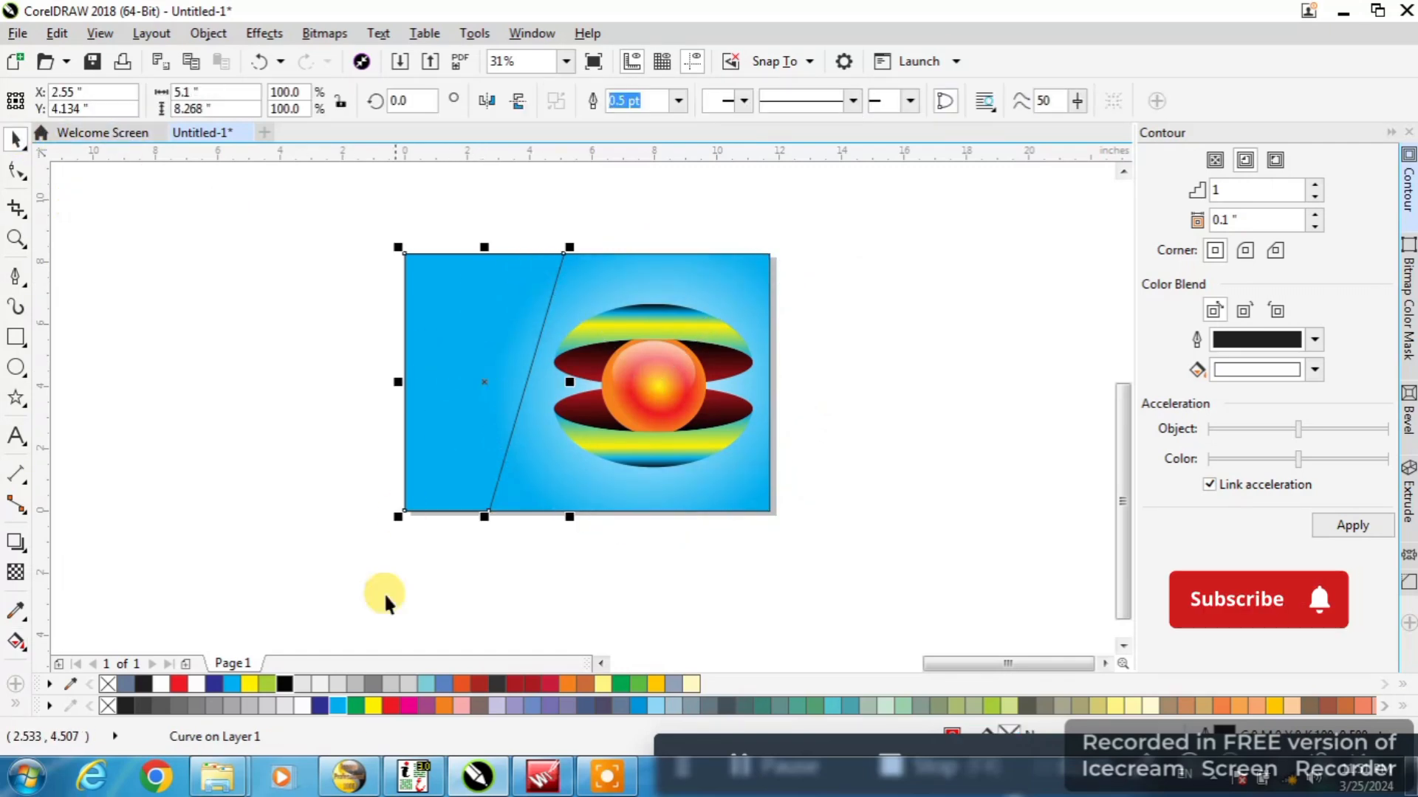